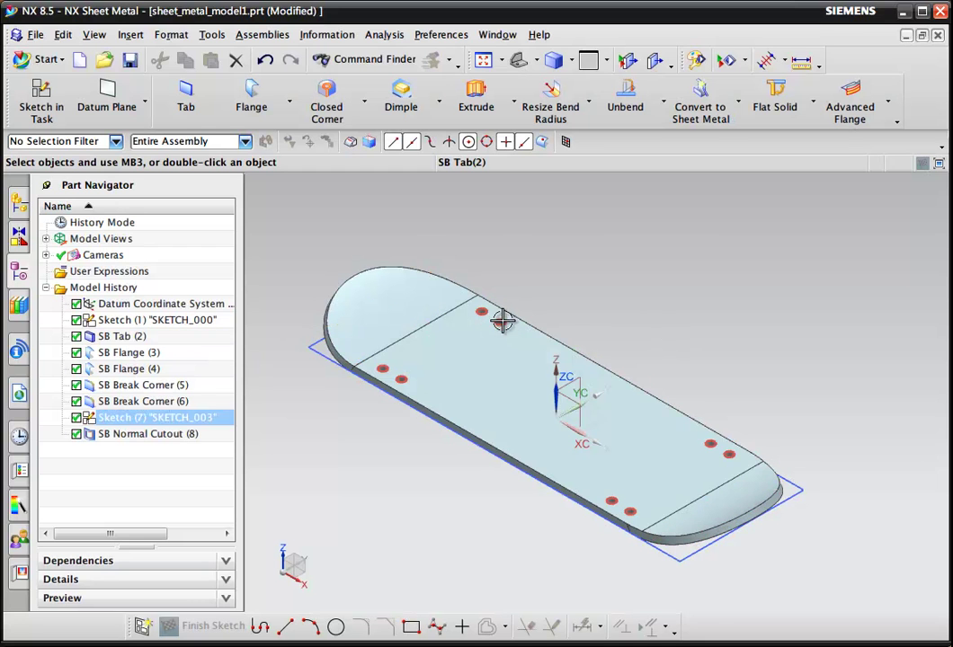
Fit the skateboard deck in view, restore the trimetric orientation, and clear the feature selection
left_click(487, 62)
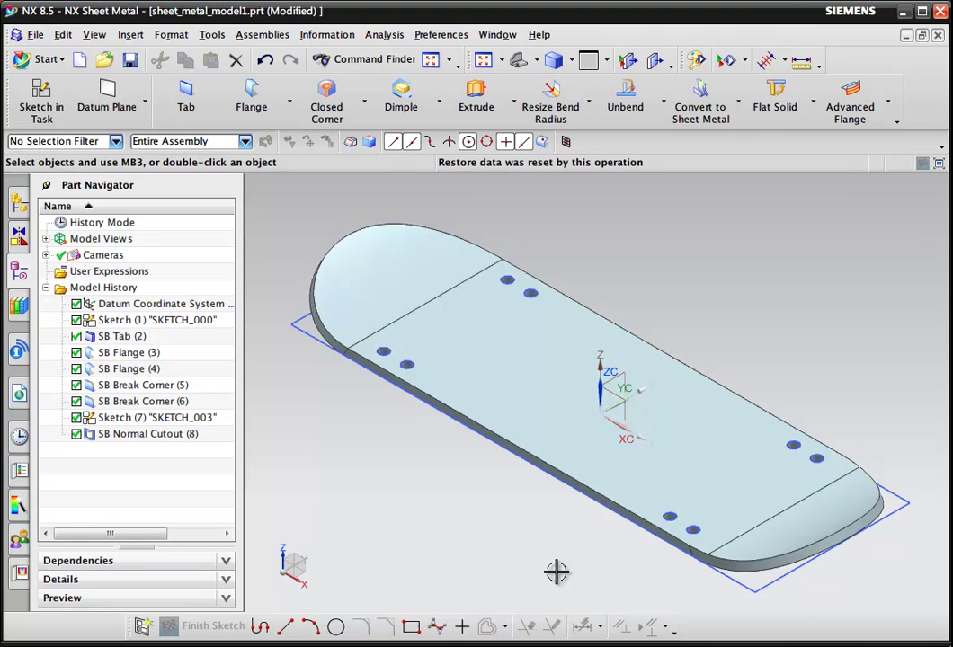
middle_click_drag(557, 570, 580, 531)
key("Home")
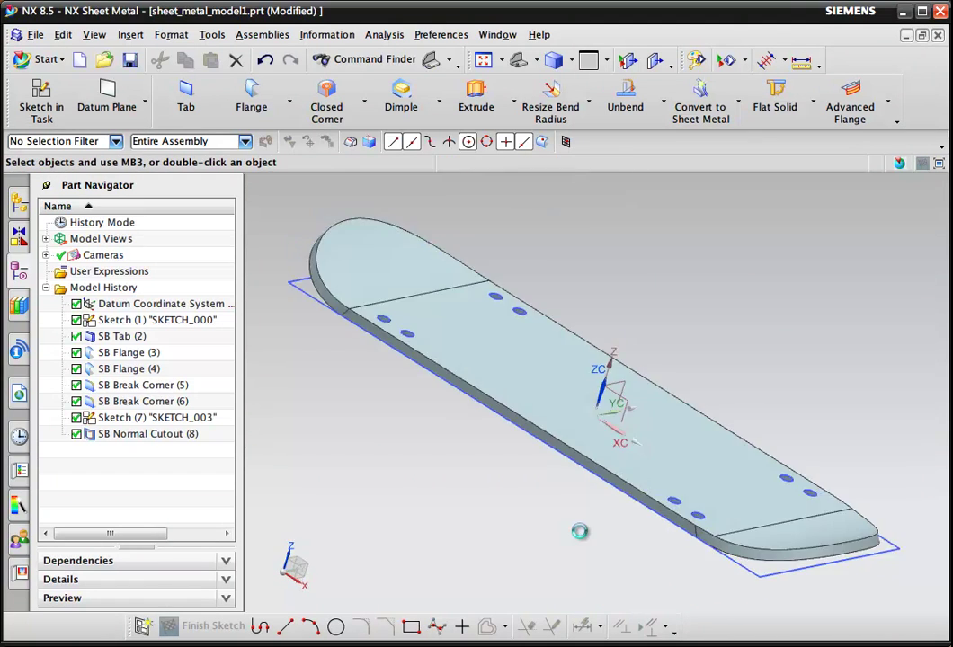
left_click(574, 390)
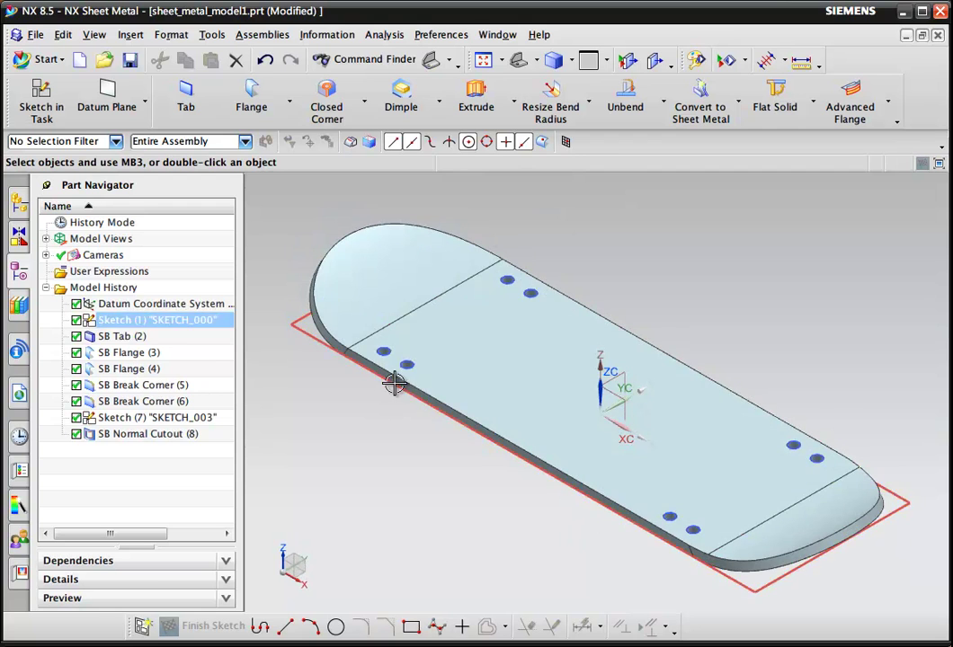
left_click(543, 505)
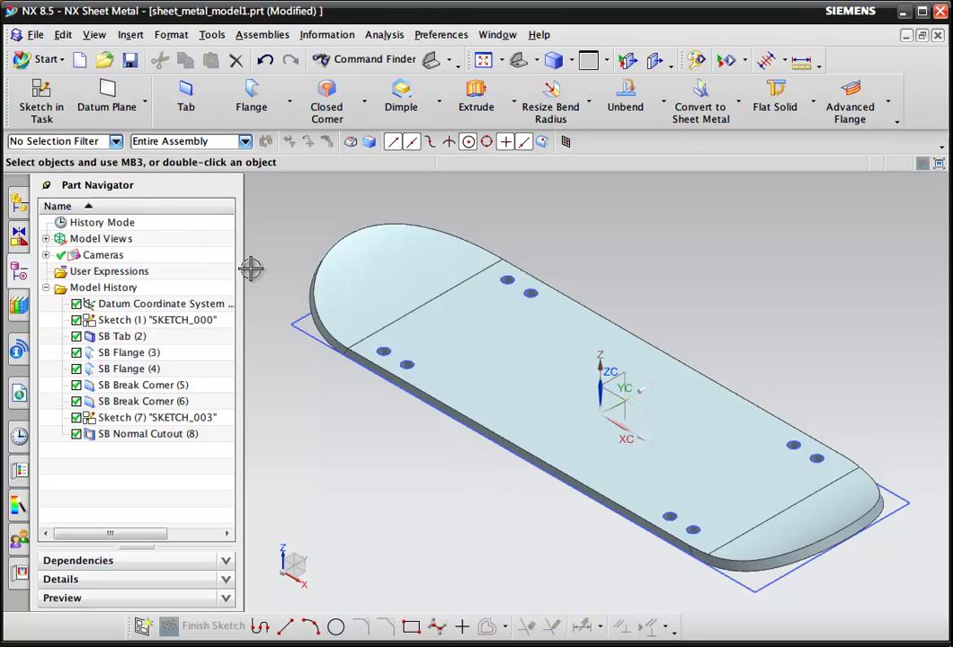
Switch to Manufacturing and set the deck body as WORKPIECE part and blank geometry
left_click(45, 59)
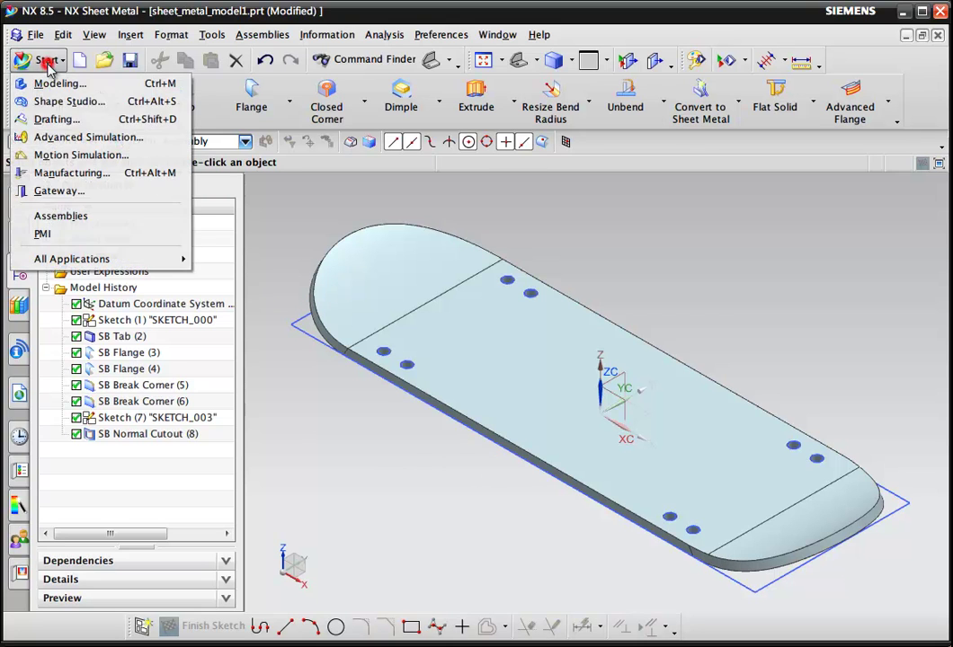
left_click(65, 174)
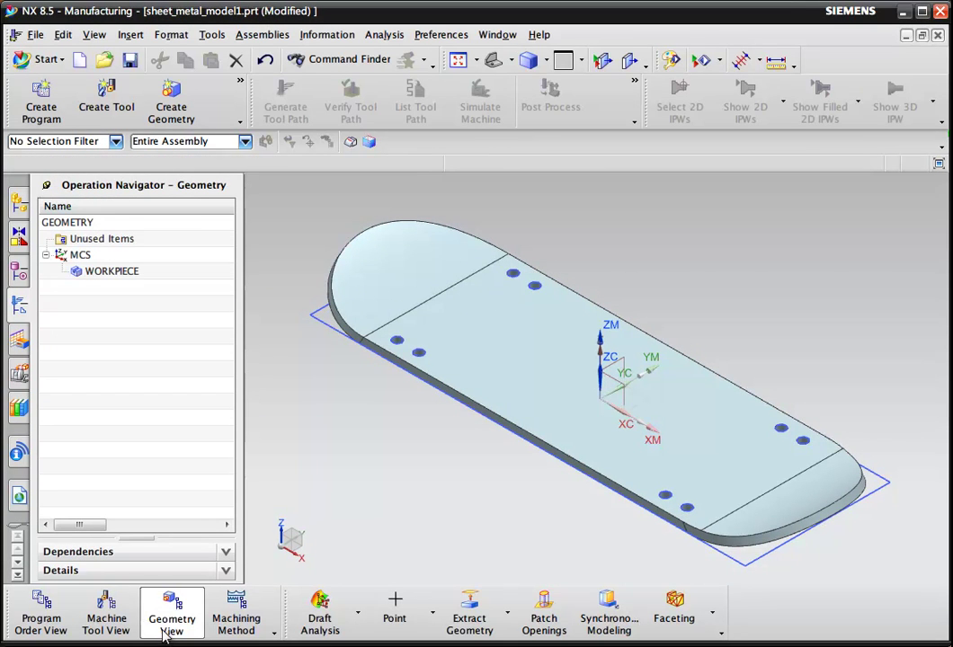
double_click(96, 273)
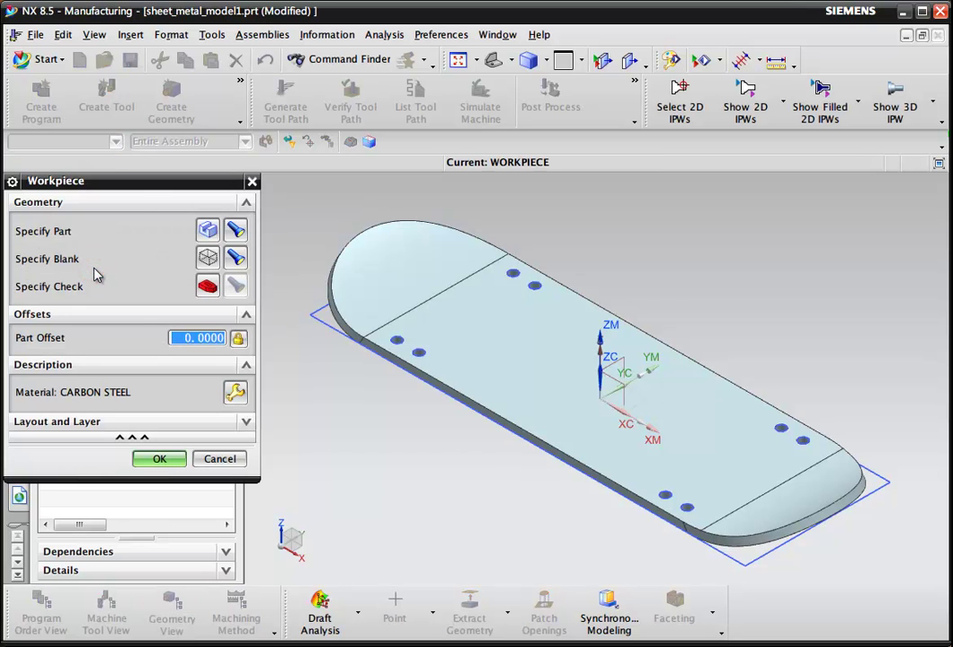
left_click_drag(152, 182, 215, 183)
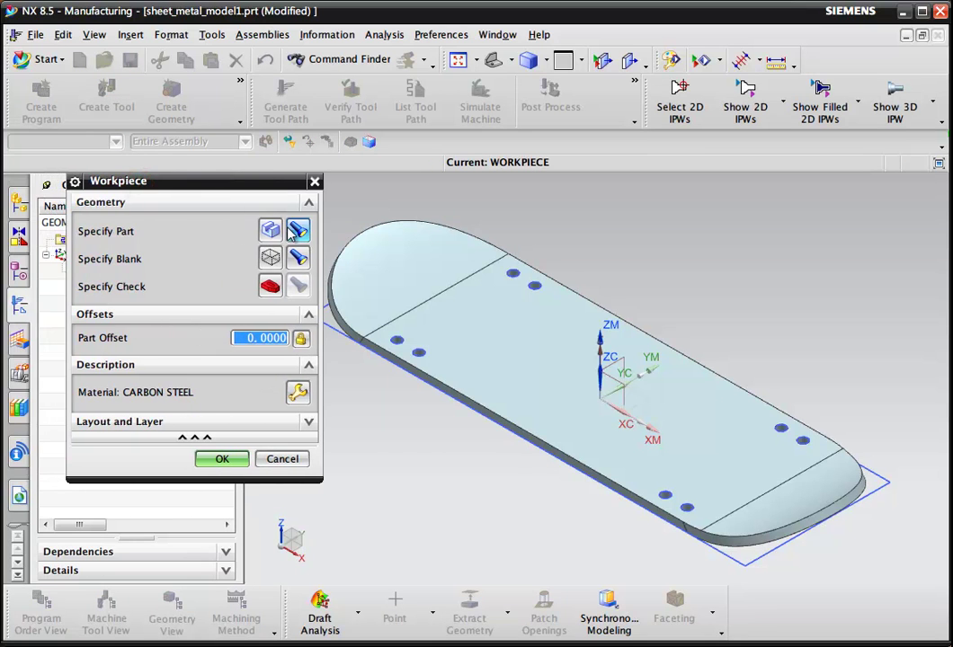
left_click(268, 232)
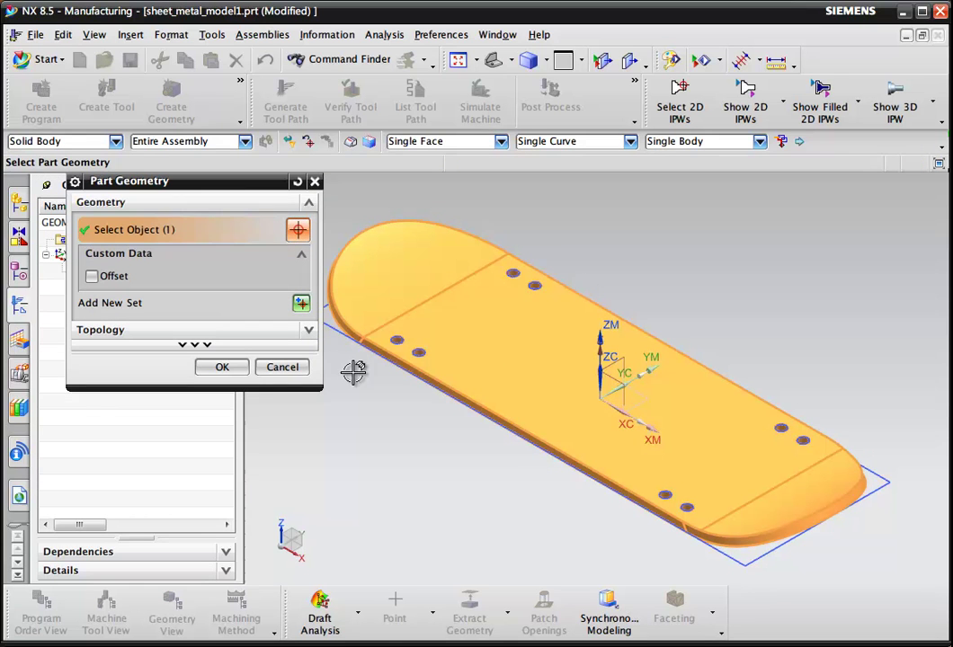
left_click(225, 368)
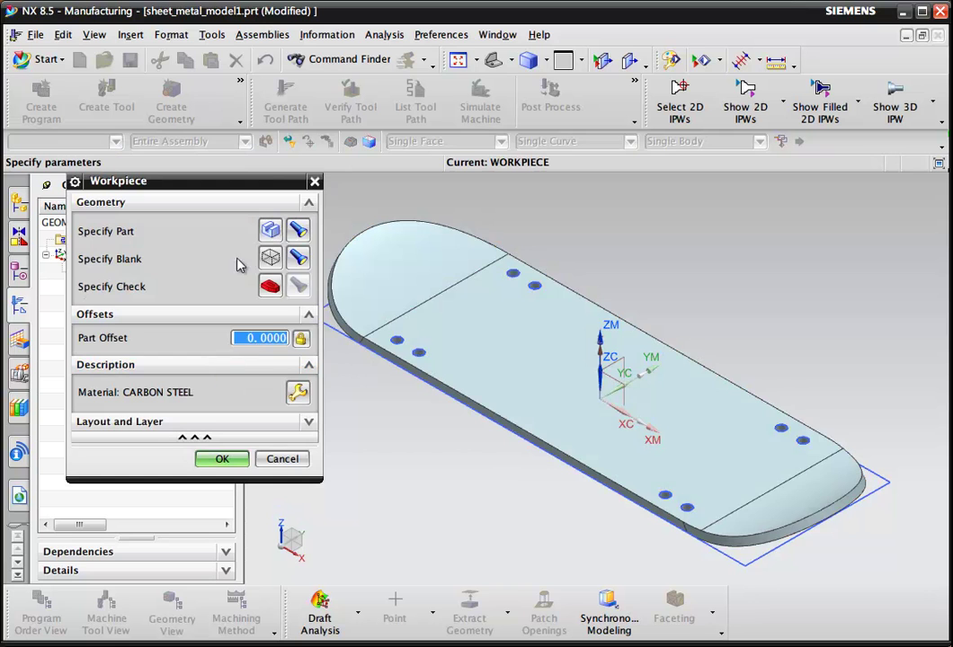
left_click(270, 258)
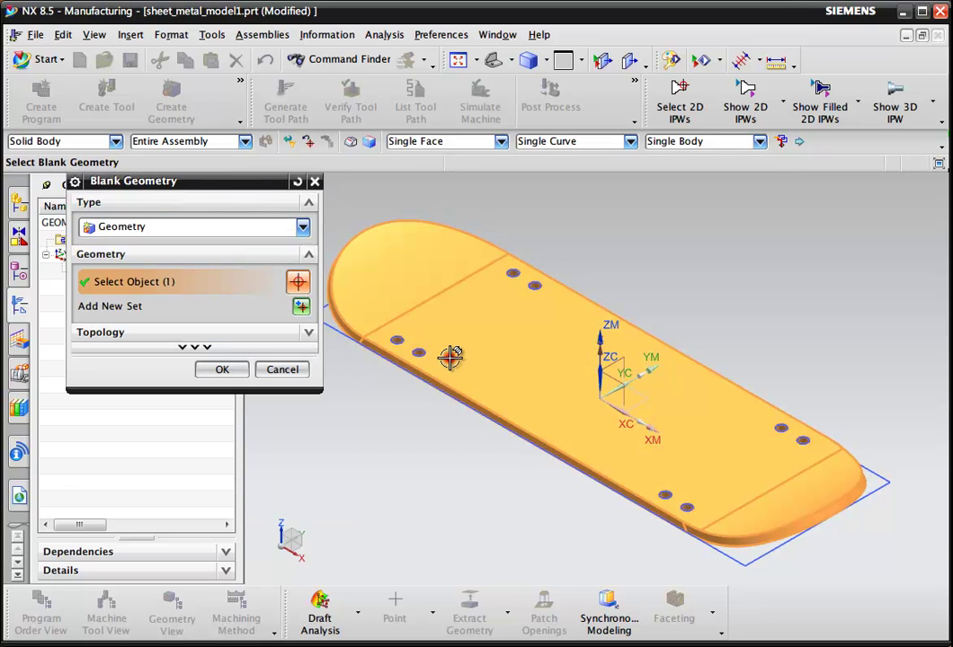
left_click(223, 370)
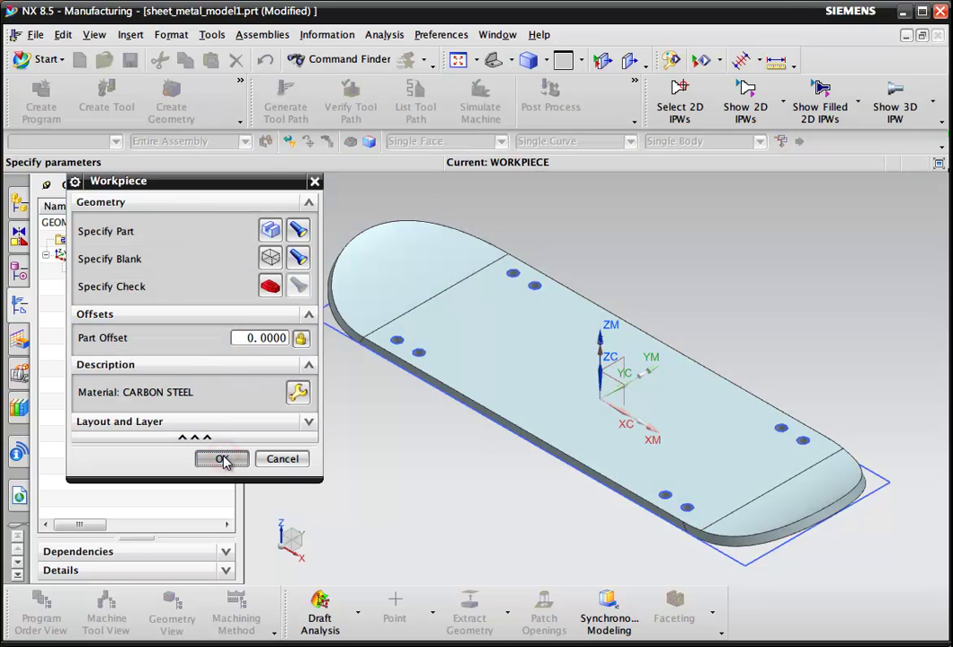
left_click(222, 460)
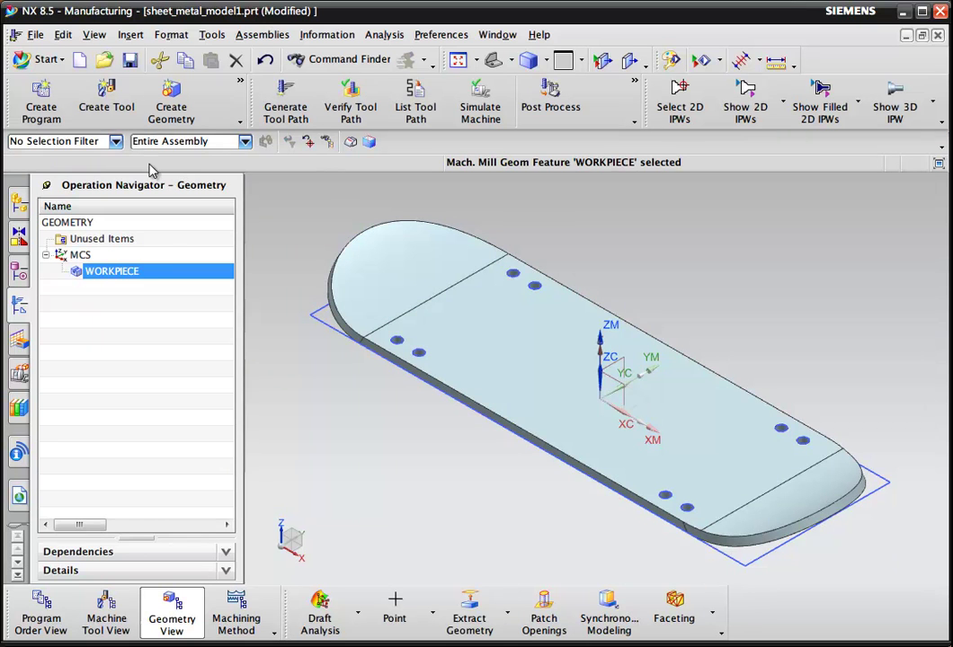
Create end mill MILL_12.7 with diameter 12.7, length 30 and flute length 18
left_click(104, 101)
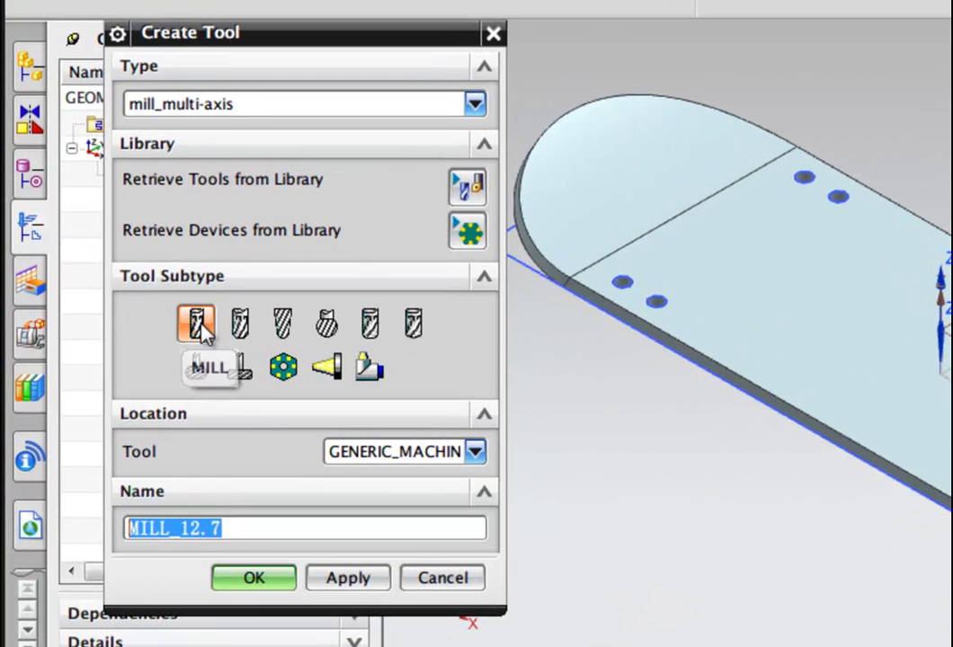
left_click(198, 324)
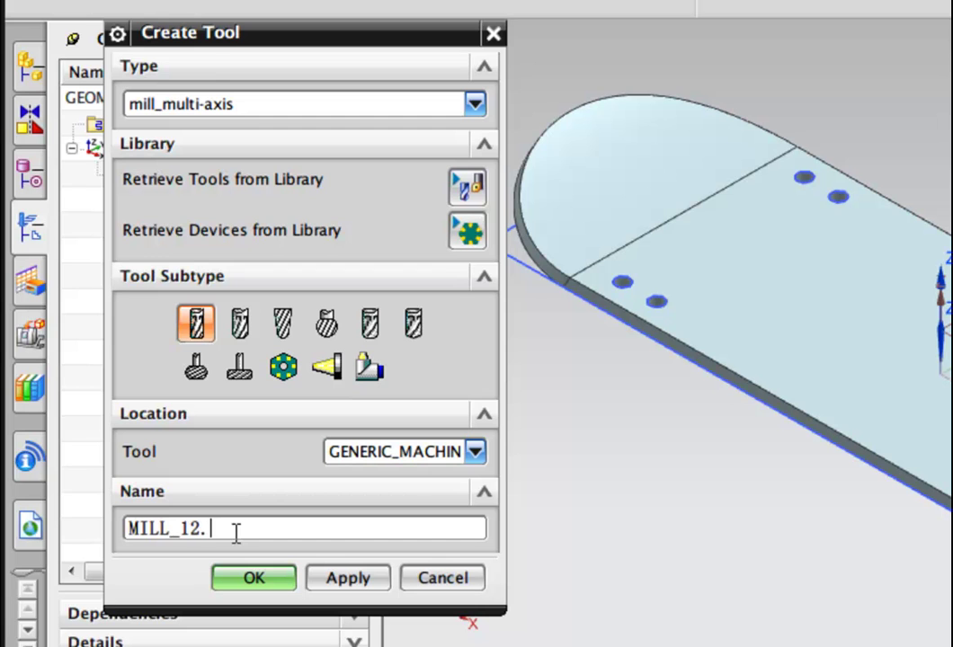
left_click(249, 580)
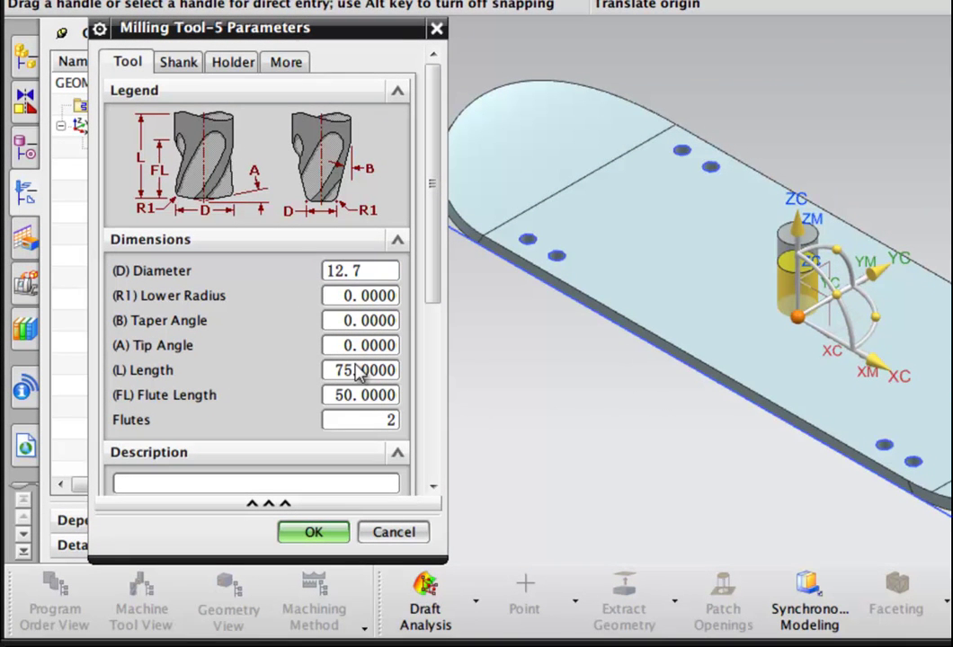
type("12.7")
left_click(351, 300)
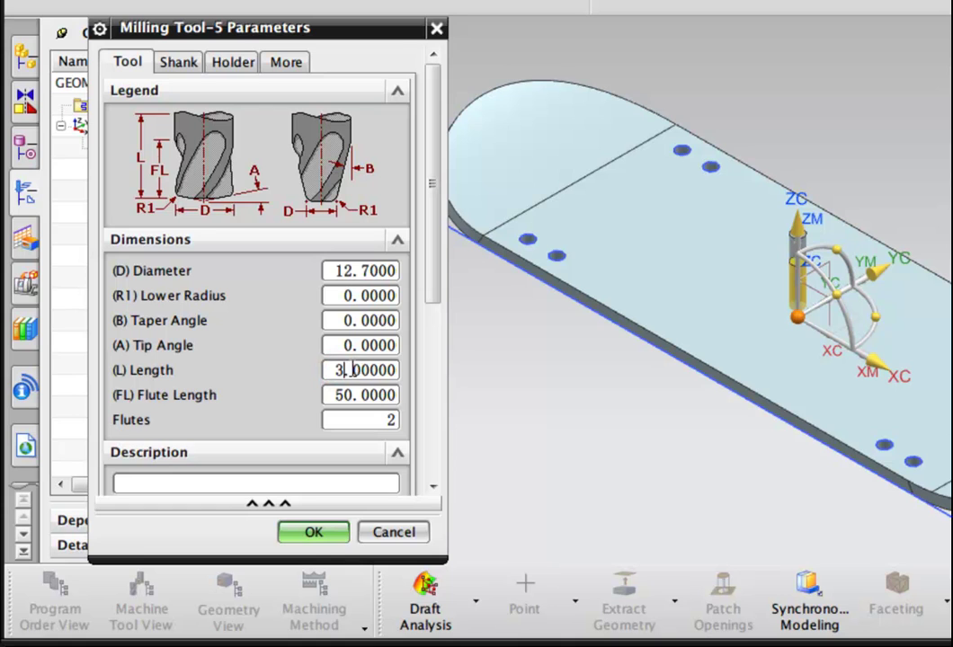
key("Tab")
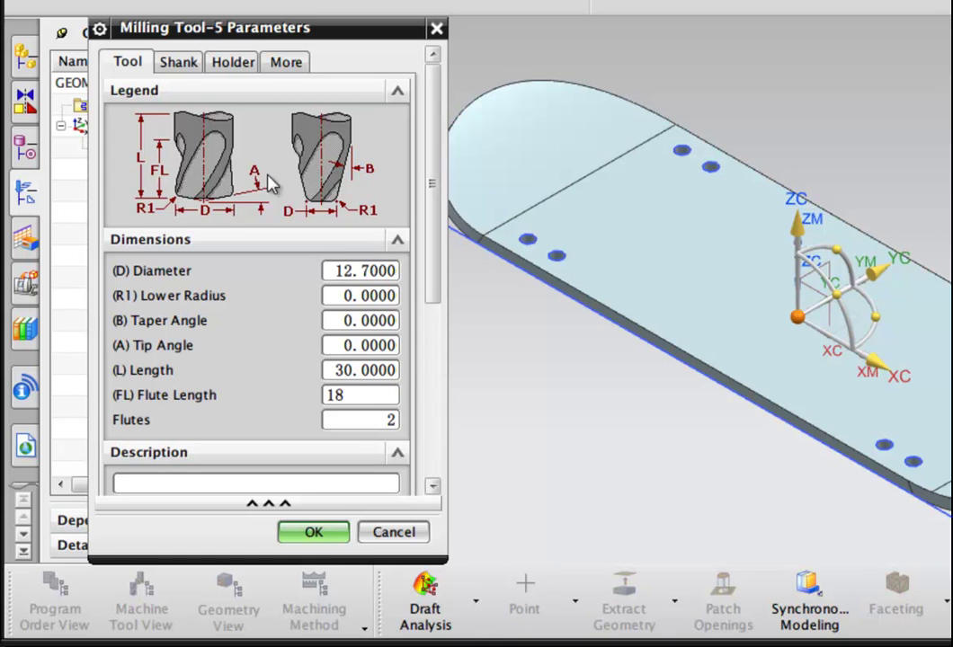
Retrieve a tool holder from the library's Milling_Drilling class
left_click(229, 67)
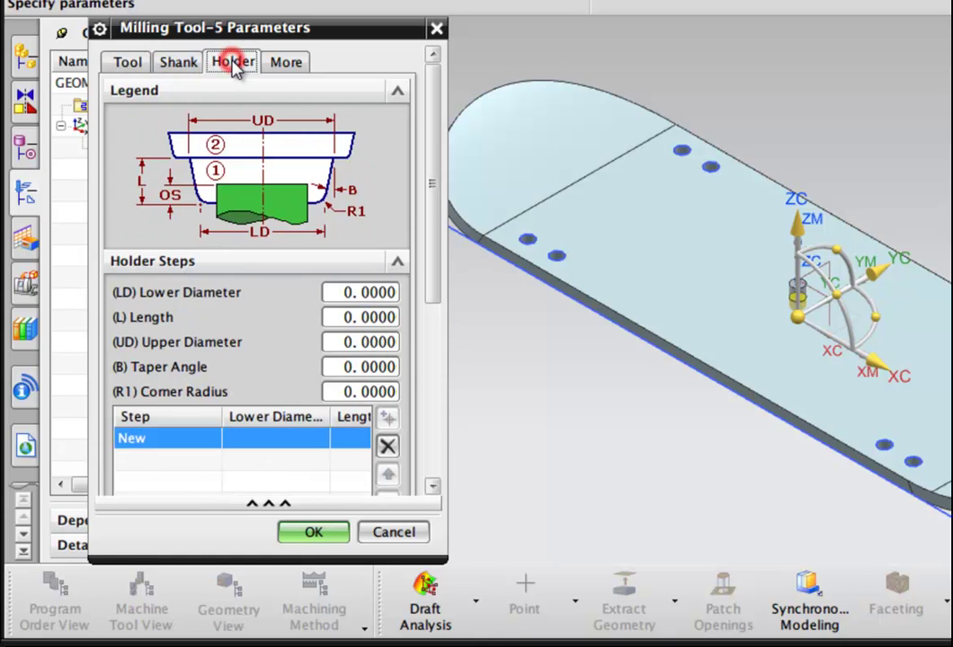
left_click_drag(432, 301, 418, 493)
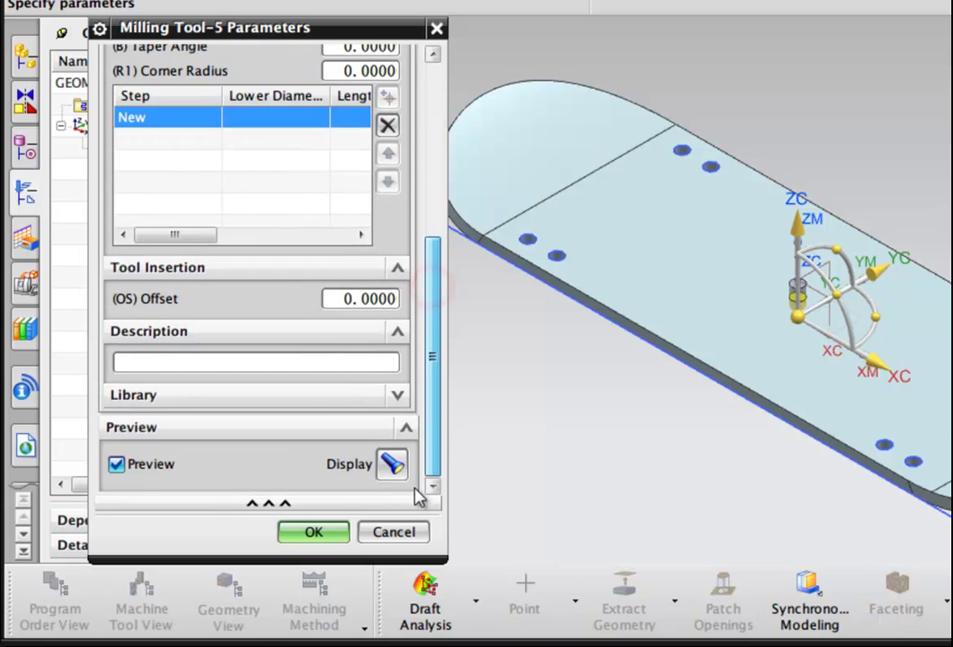
left_click(403, 396)
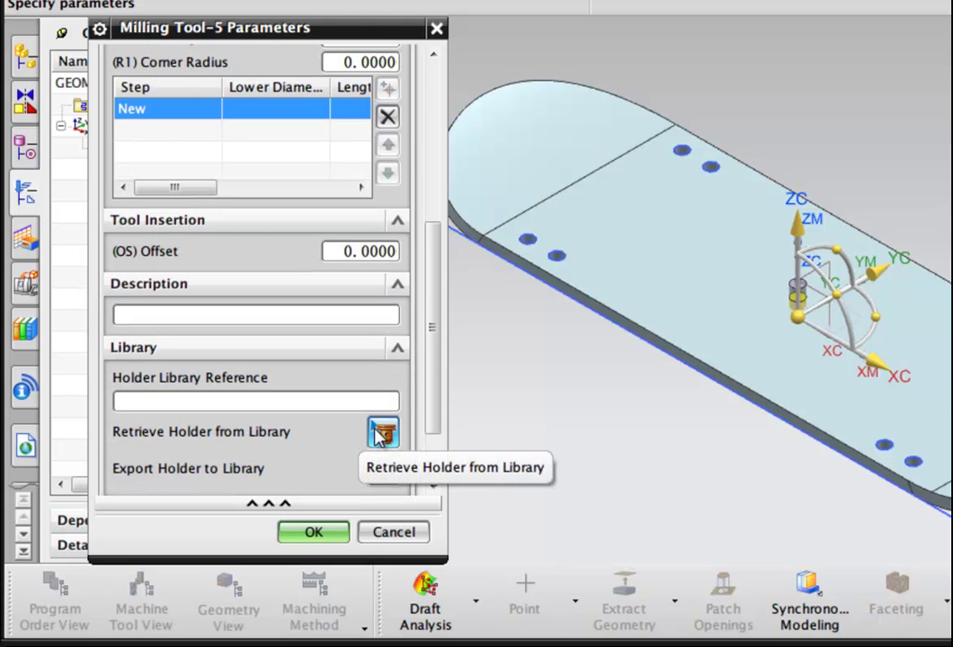
left_click(380, 434)
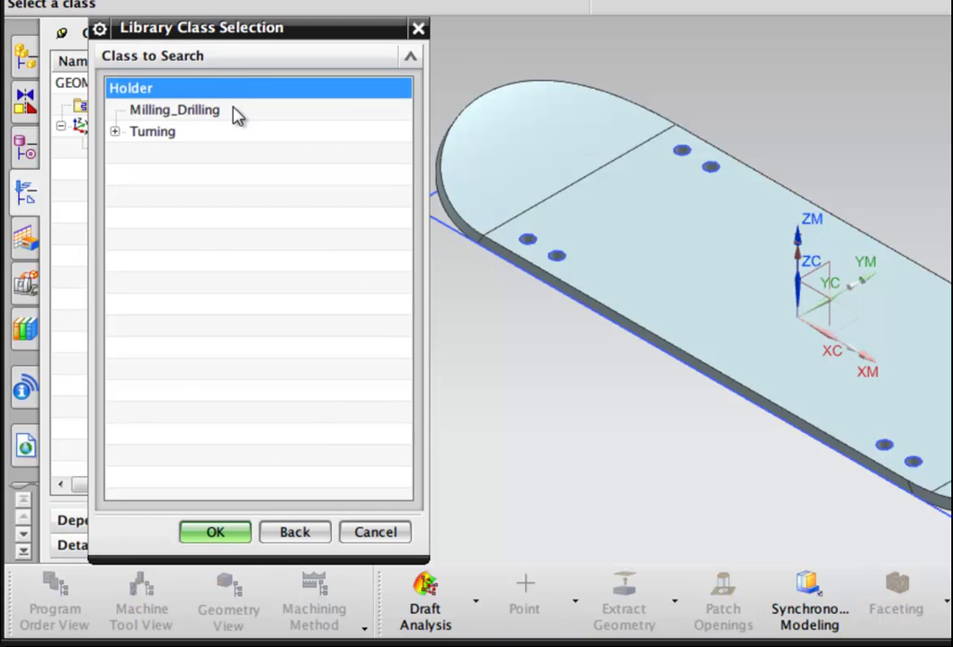
left_click(225, 110)
left_click(229, 531)
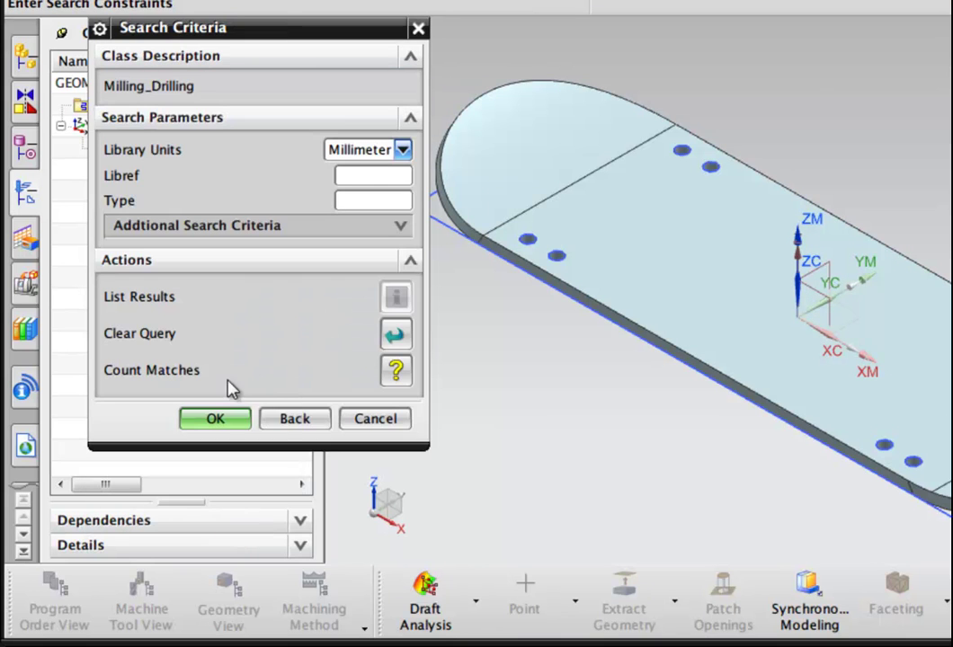
Choose holder HLD001_00006 (Medium compression) and accept the MILL_12.7 tool definition
left_click(214, 419)
left_click(297, 306)
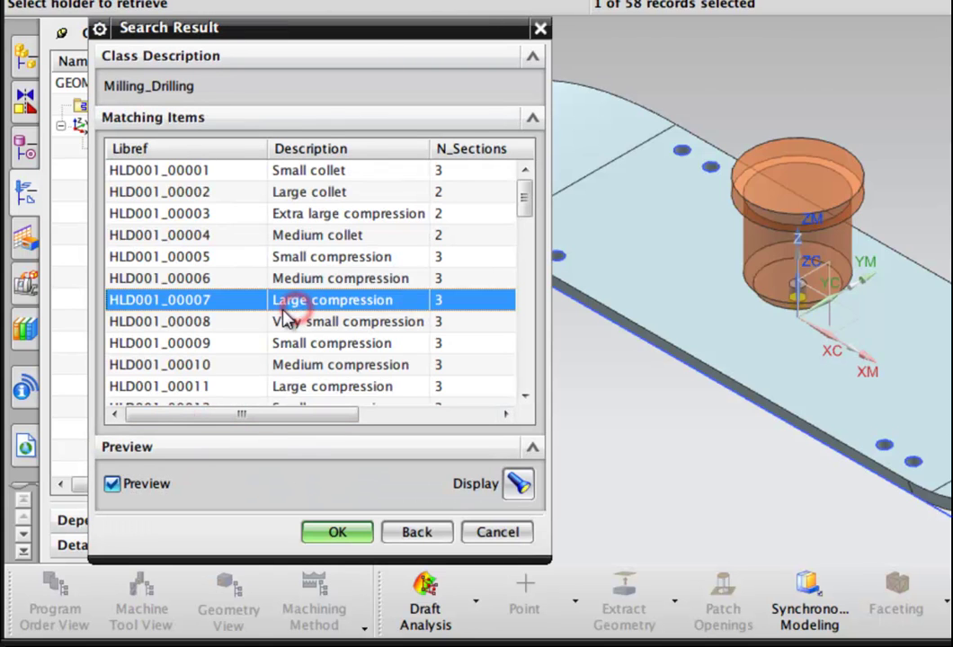
left_click(255, 322)
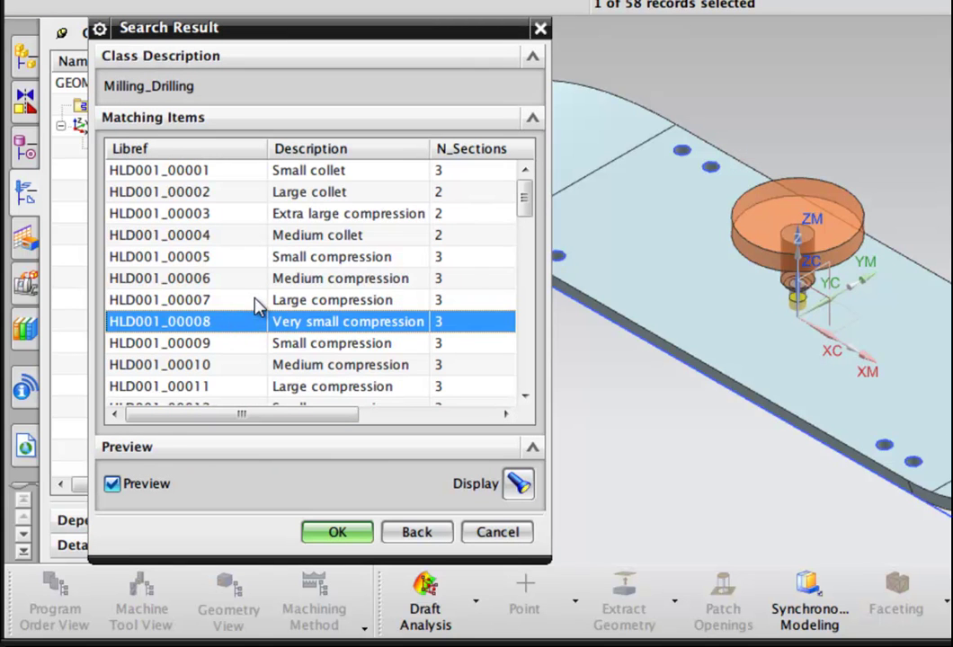
left_click(241, 279)
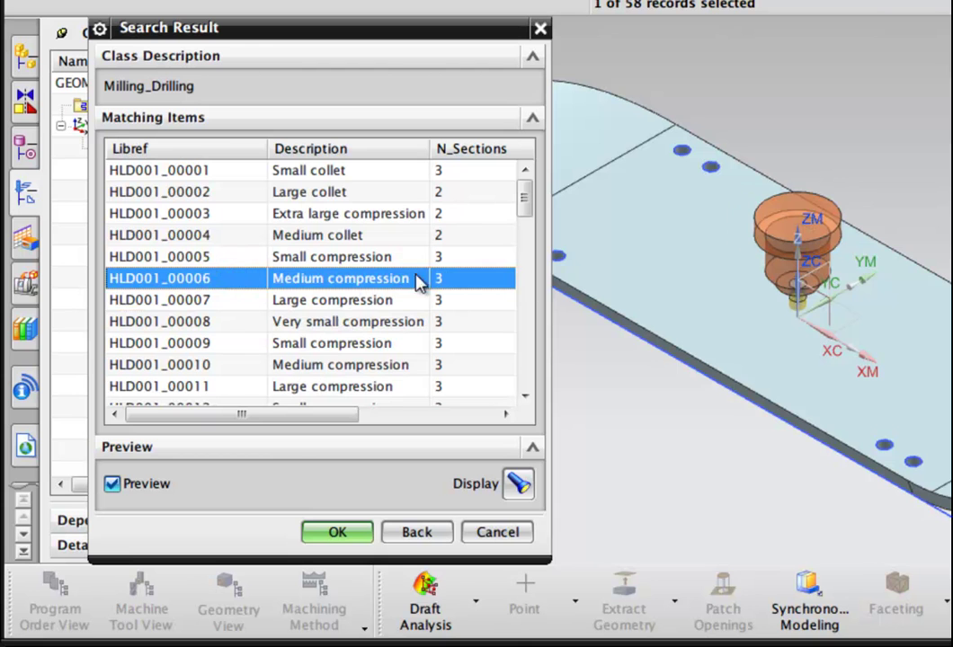
middle_click_drag(726, 356, 729, 325)
left_click(333, 533)
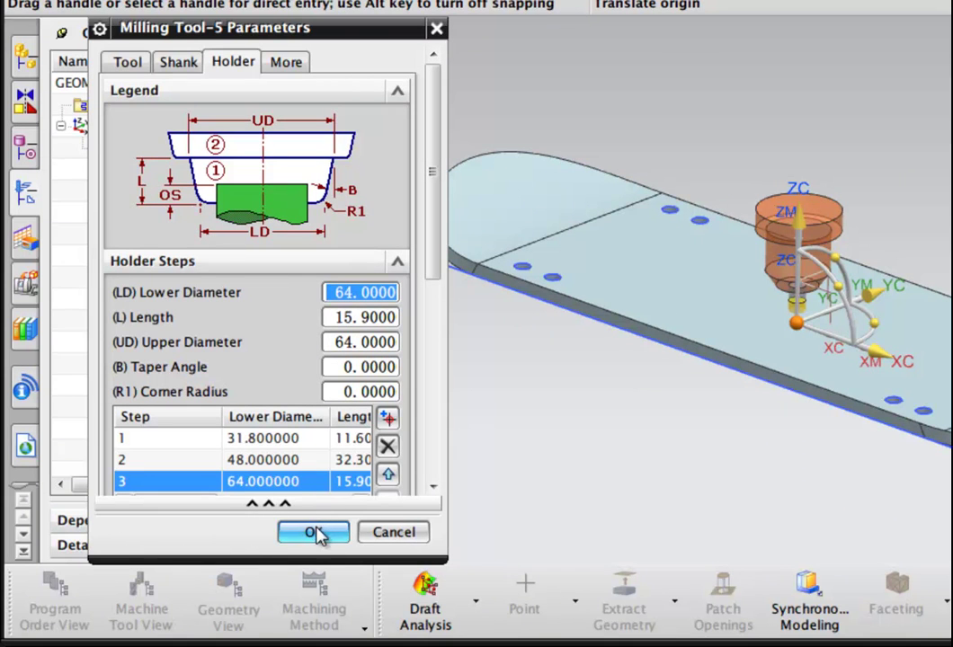
left_click(317, 533)
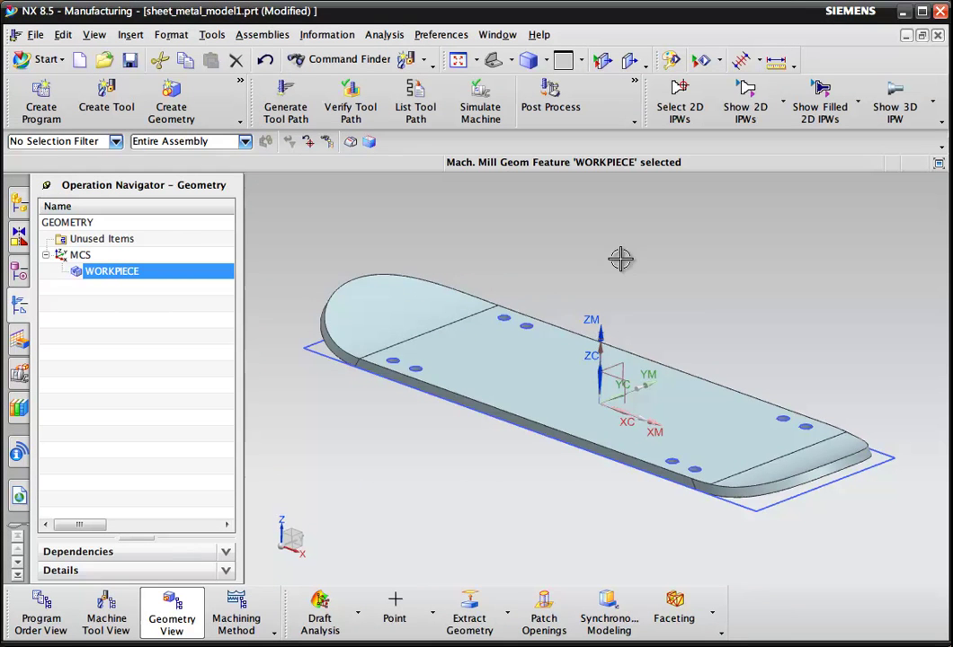
Create a CONTOUR_PROFILE operation using tool MILL_12.7 and method MILL_FINISH
left_click(240, 108)
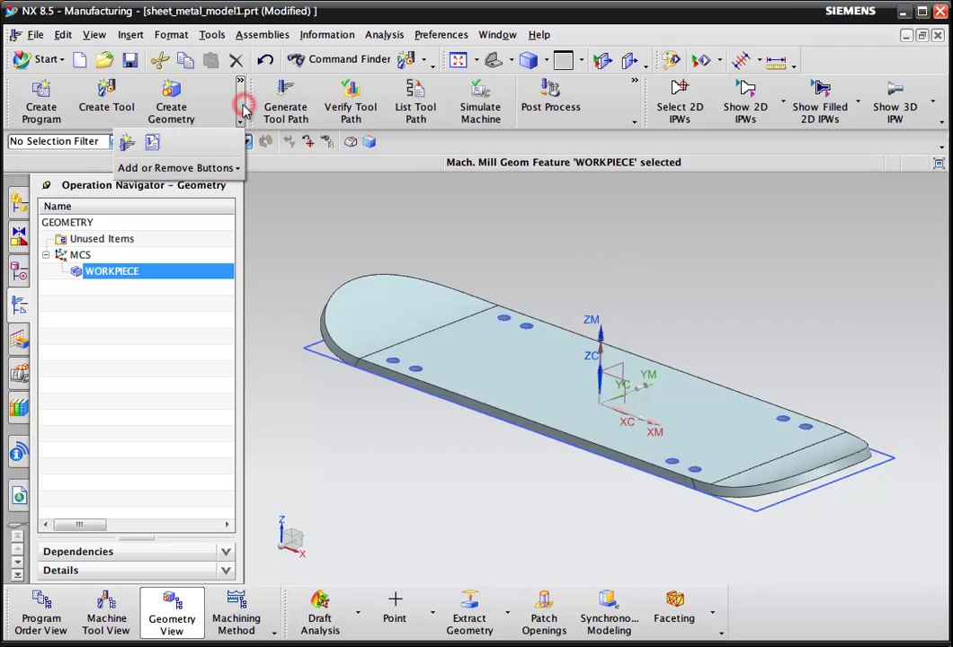
left_click(123, 155)
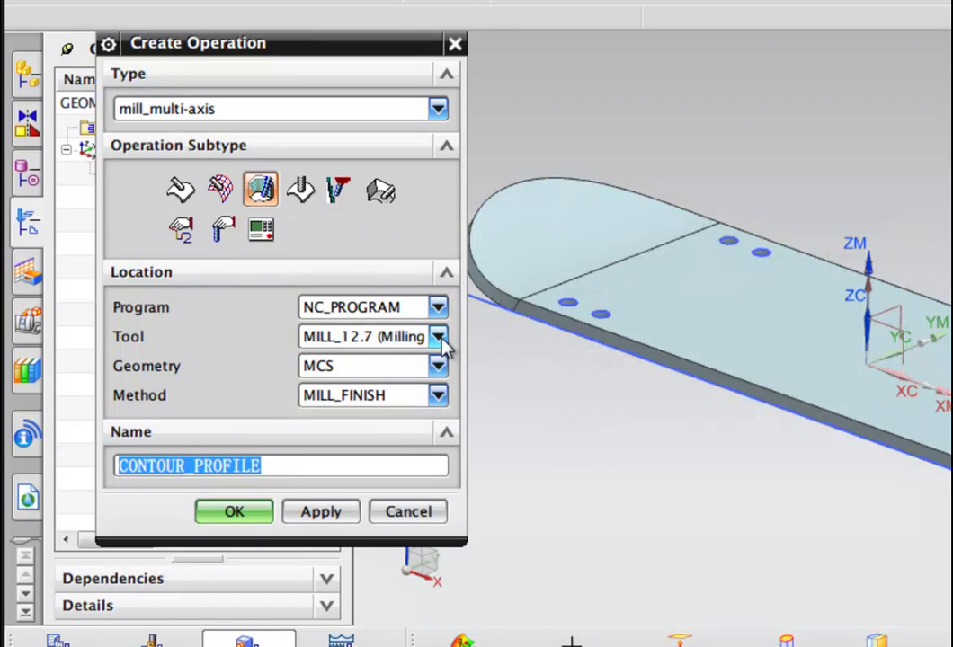
left_click(438, 337)
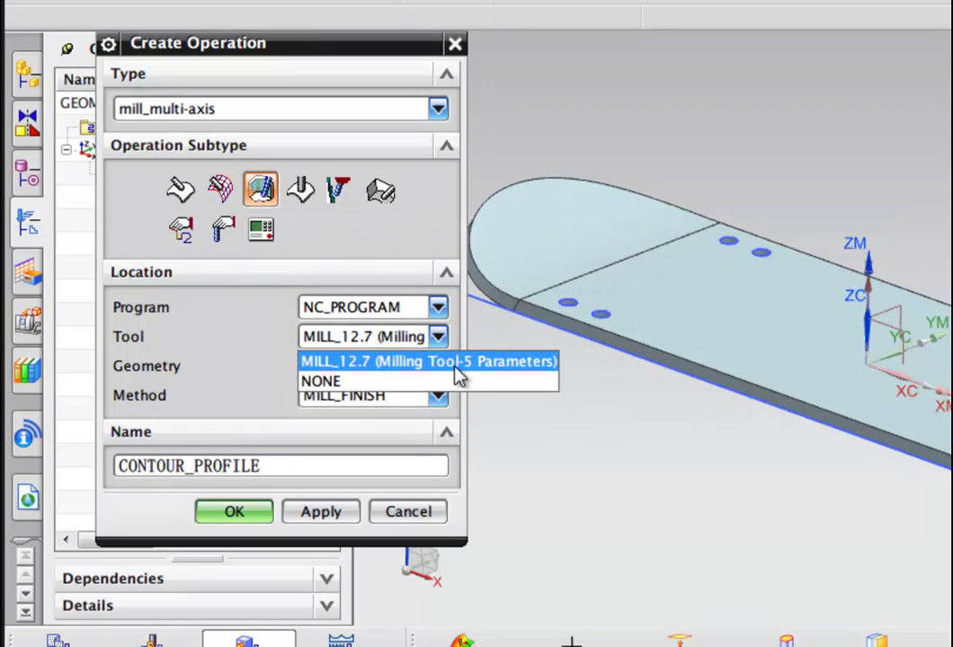
left_click(448, 364)
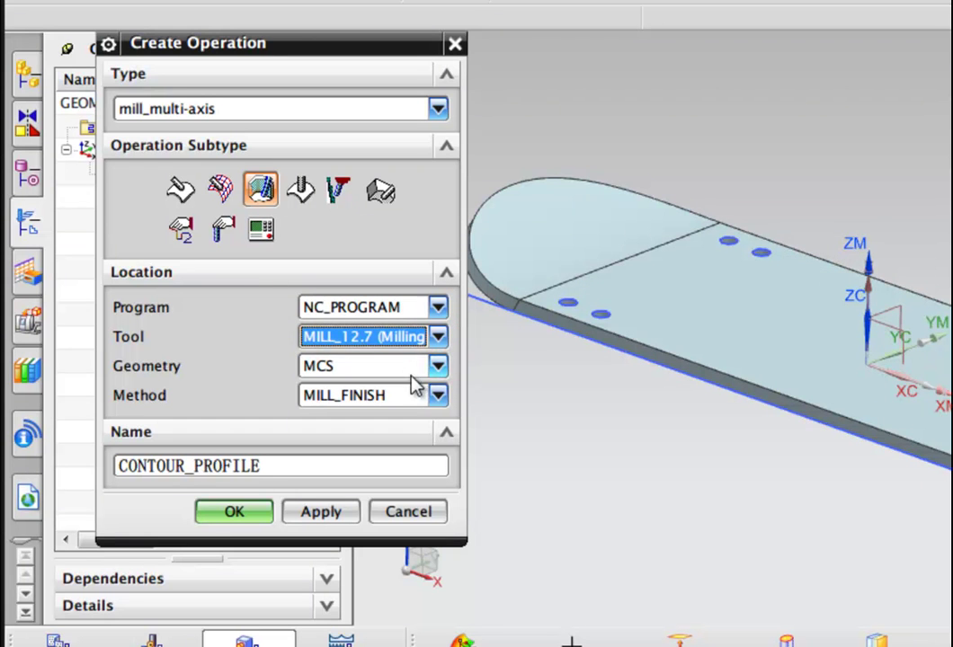
left_click(433, 396)
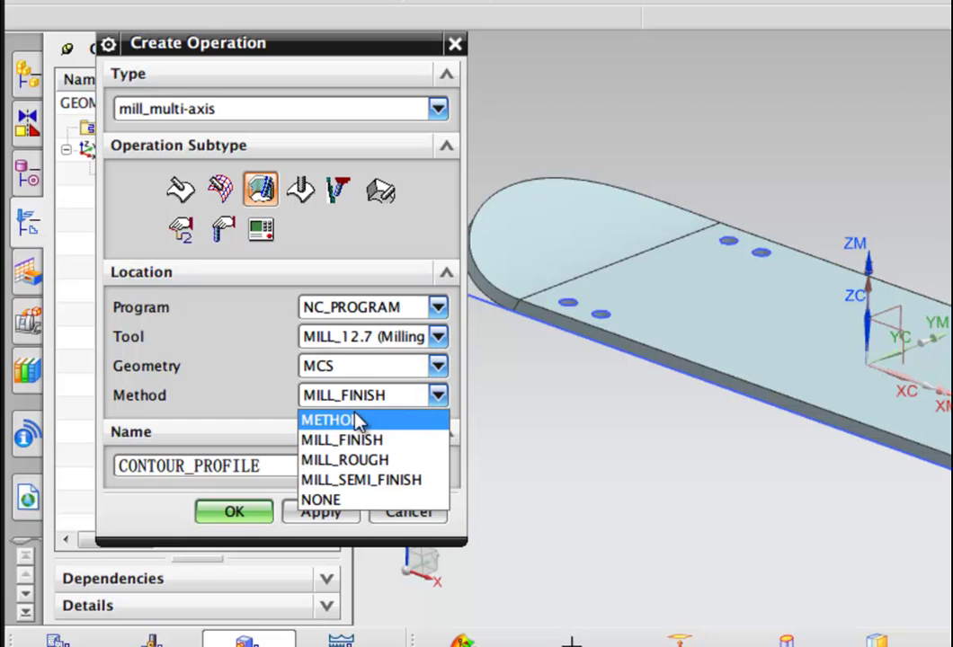
left_click(383, 441)
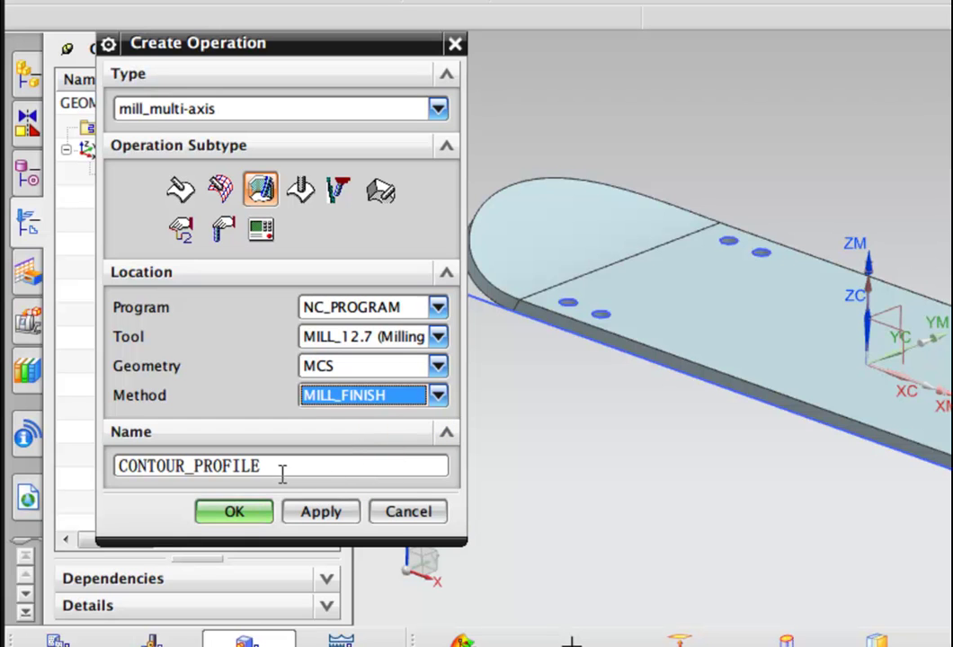
left_click(253, 514)
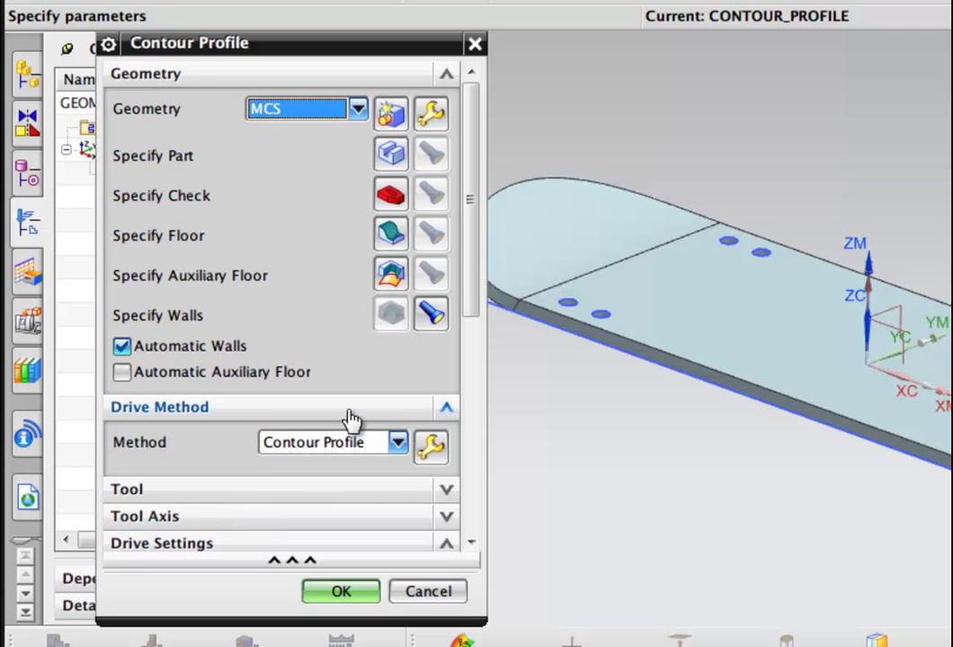
Specify three deck faces, including both end faces, as the operation's floor geometry
left_click(389, 237)
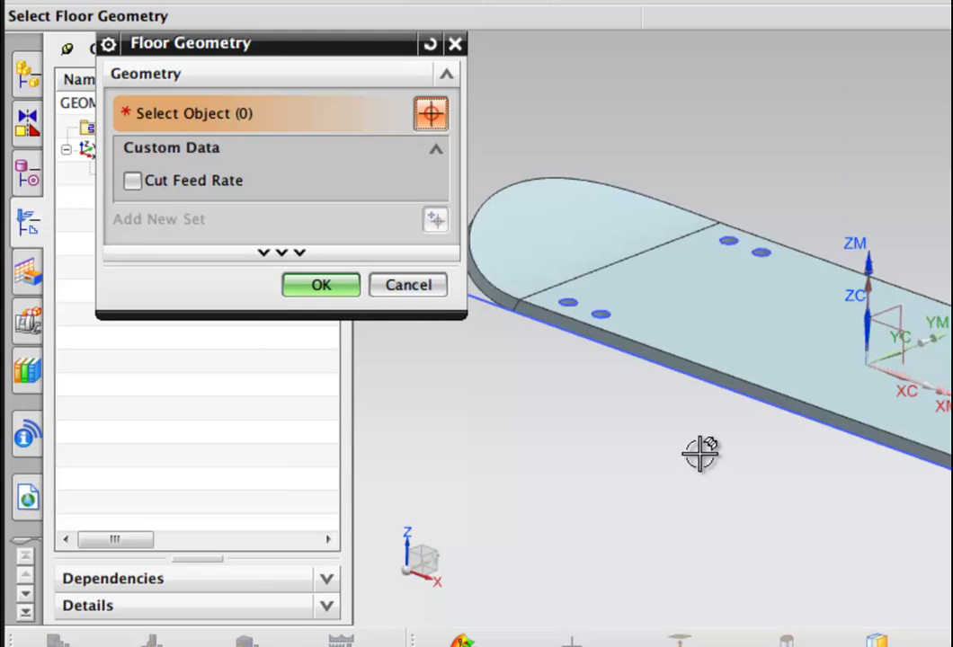
middle_click_drag(702, 451, 751, 395)
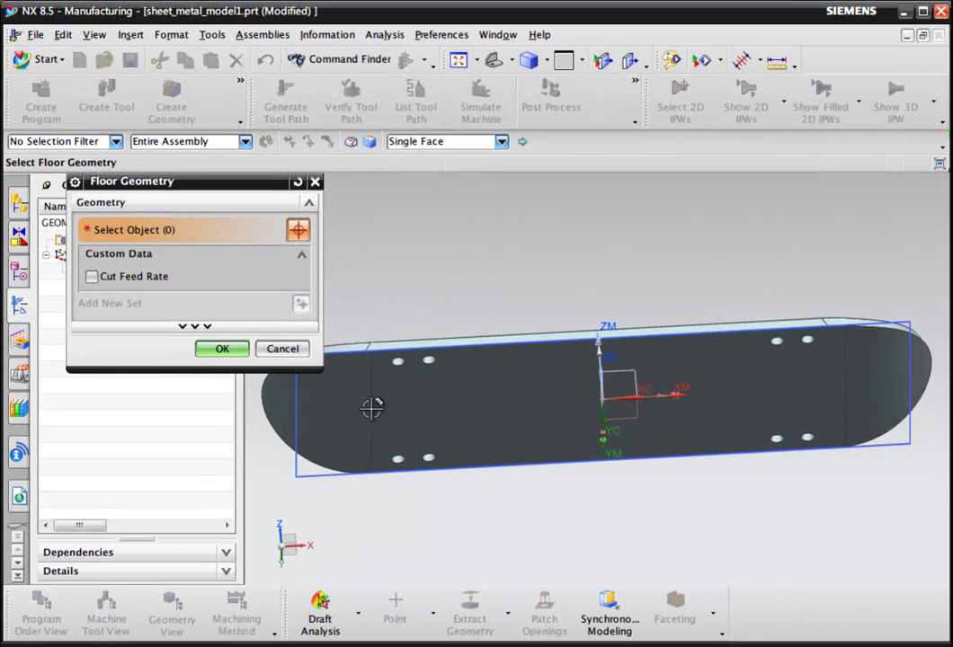
left_click(342, 405)
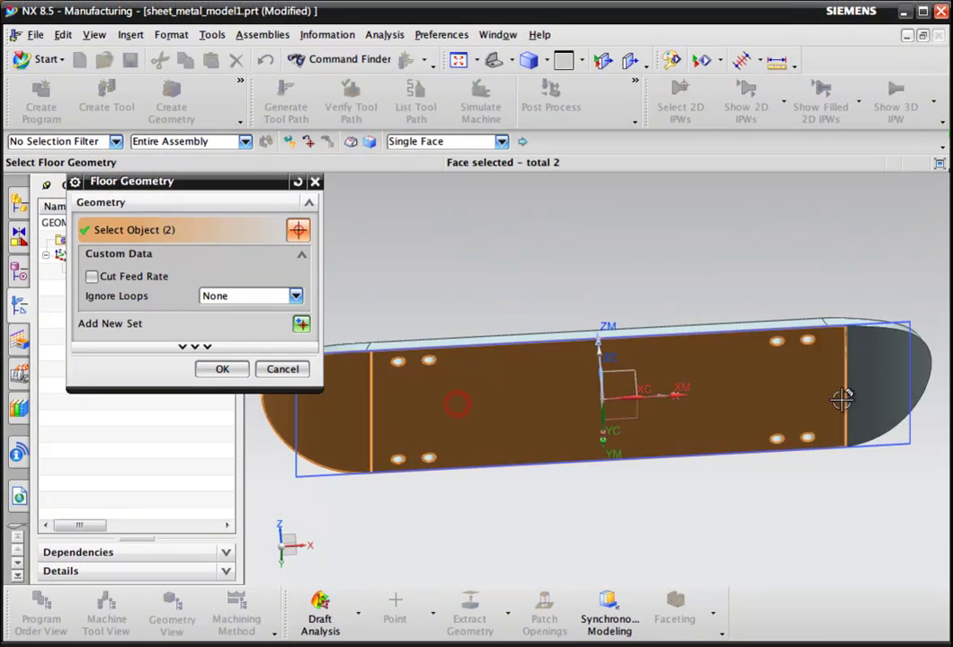
left_click(877, 387)
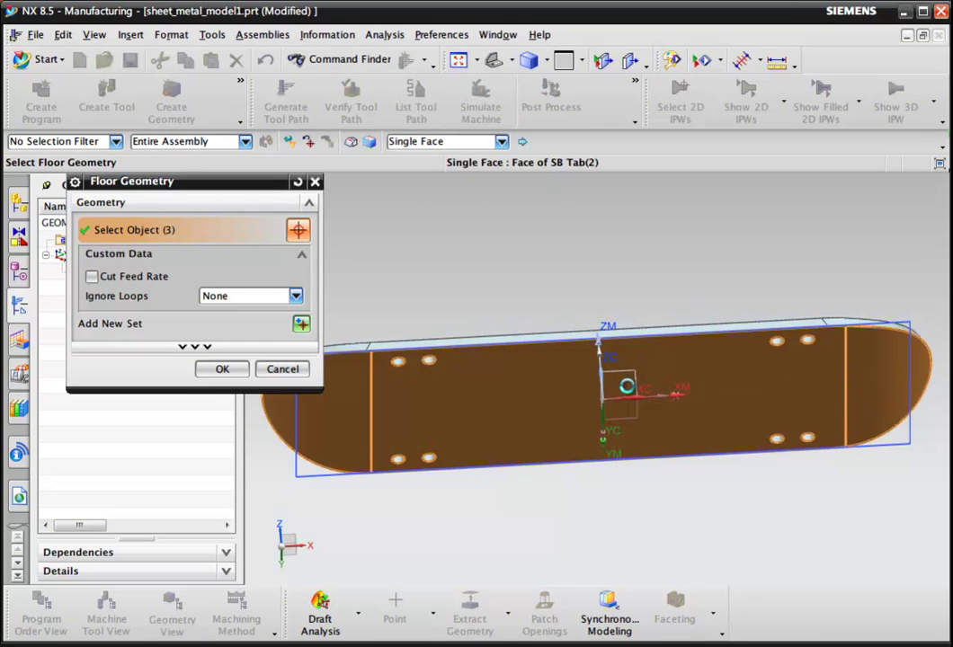
middle_click_drag(621, 383, 541, 499)
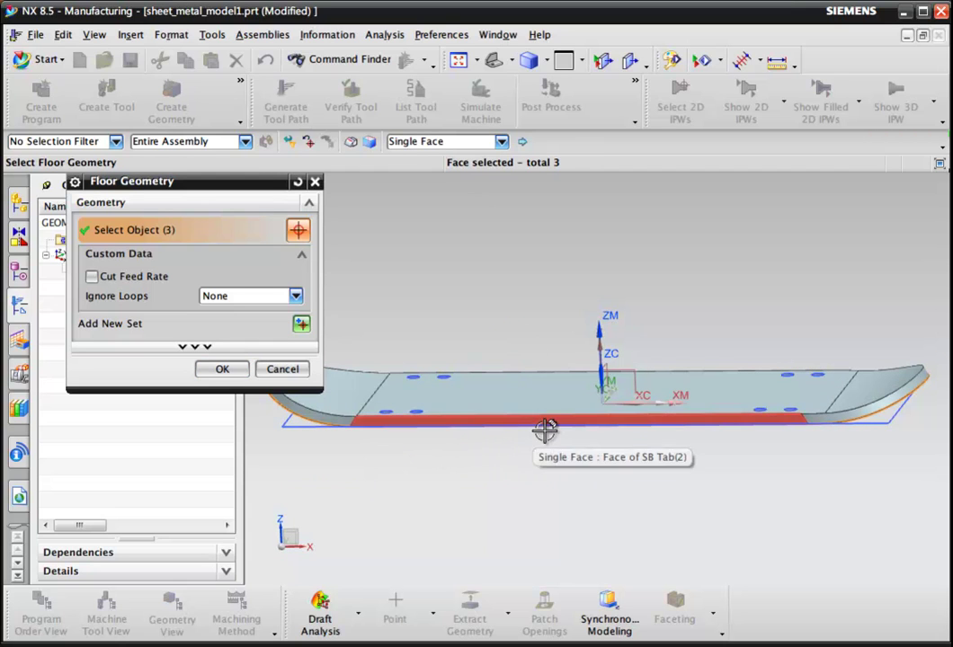
scroll(532, 437, "up", 2)
scroll(532, 435, "up", 1)
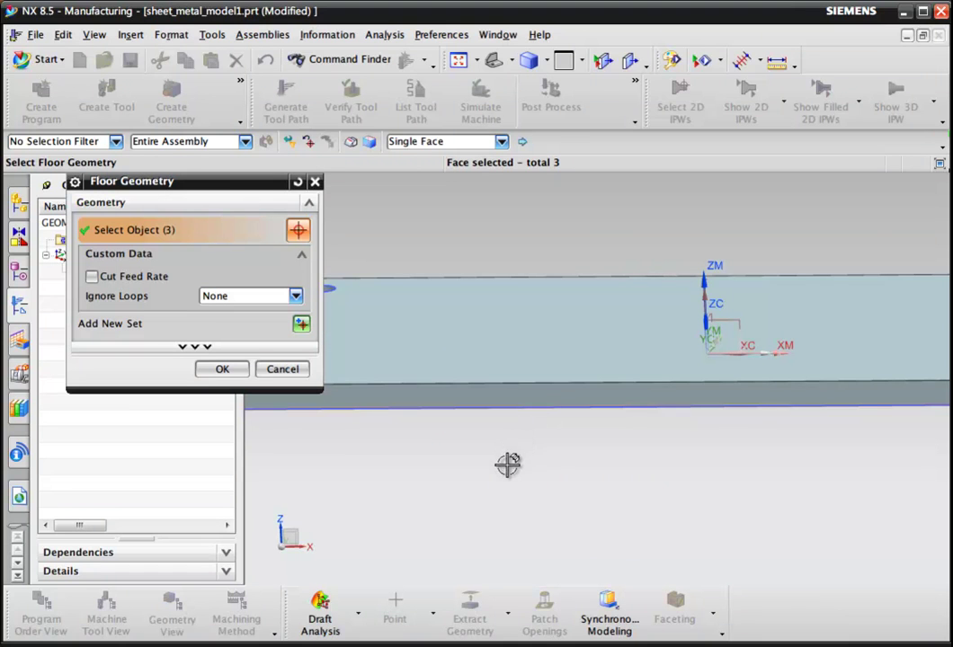
middle_click_drag(507, 464, 500, 426)
scroll(499, 425, "down", 4)
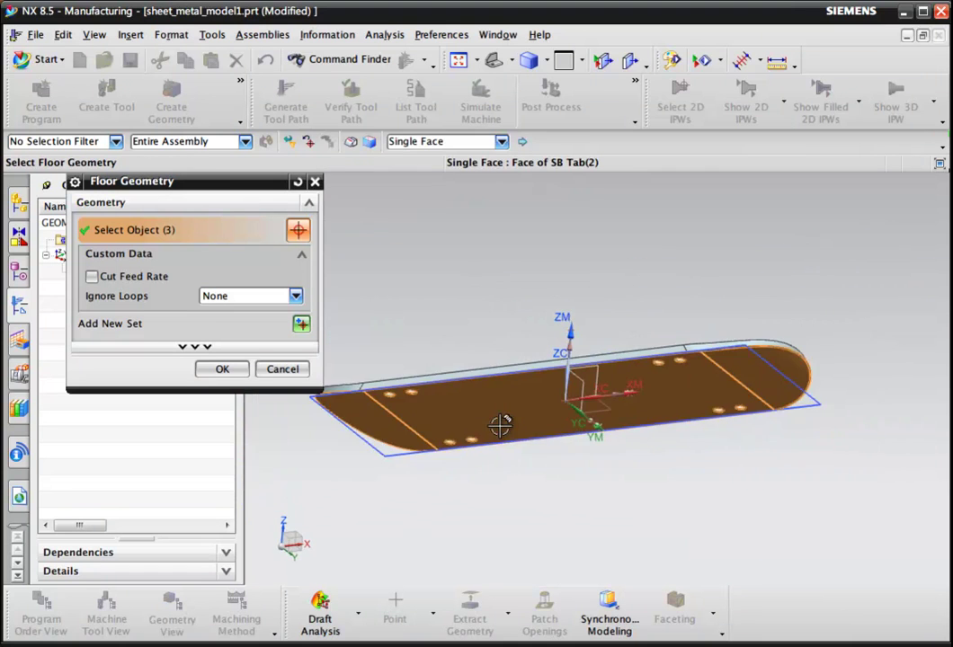
middle_click_drag(487, 347, 485, 390)
left_click(220, 370)
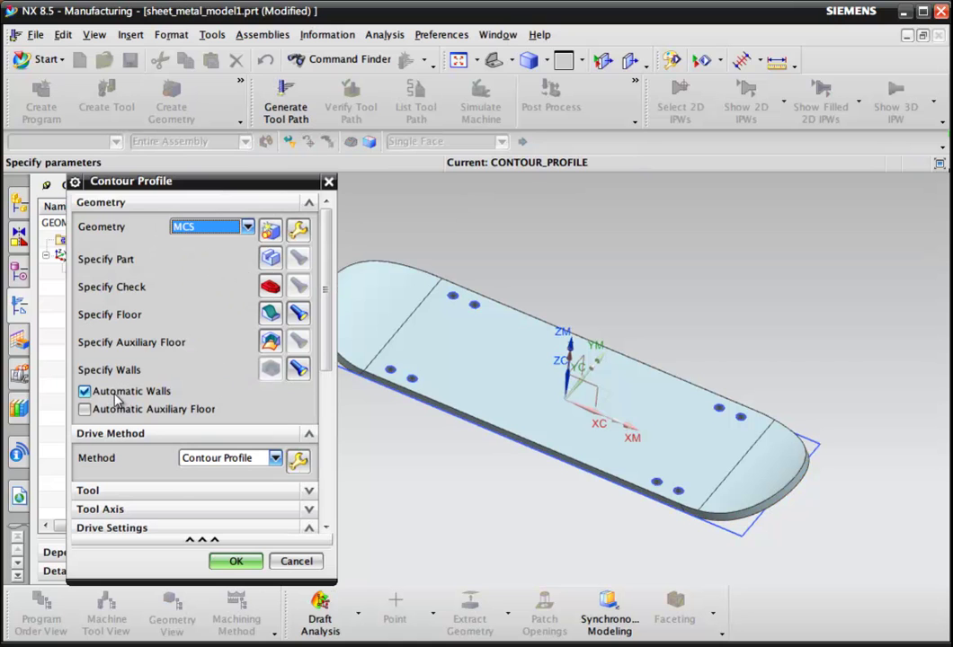
Turn off Automatic Walls and pick the long side face and end face as walls
left_click(86, 392)
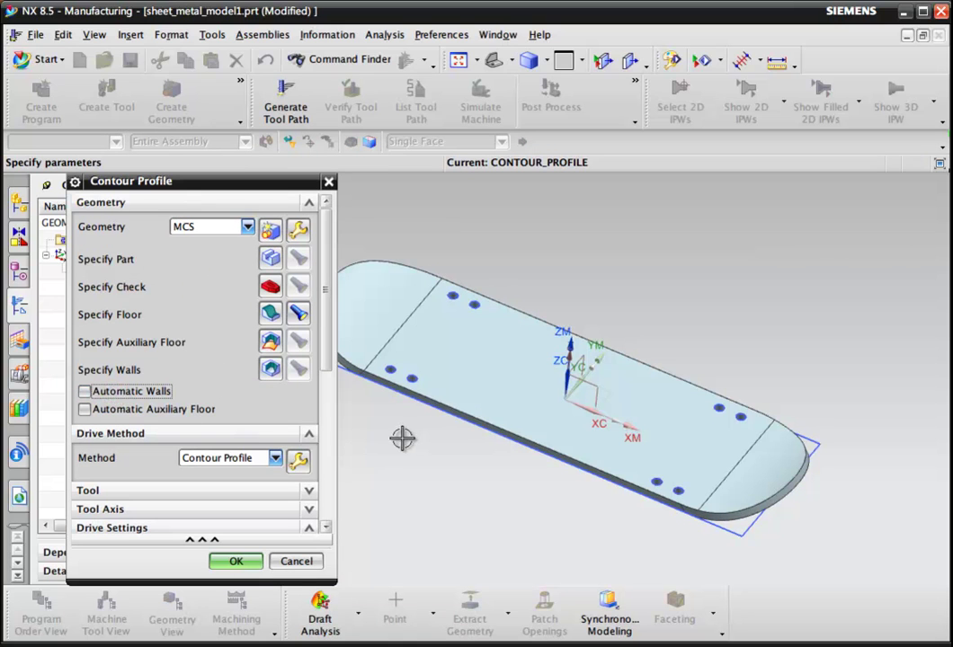
middle_click_drag(419, 432, 444, 411)
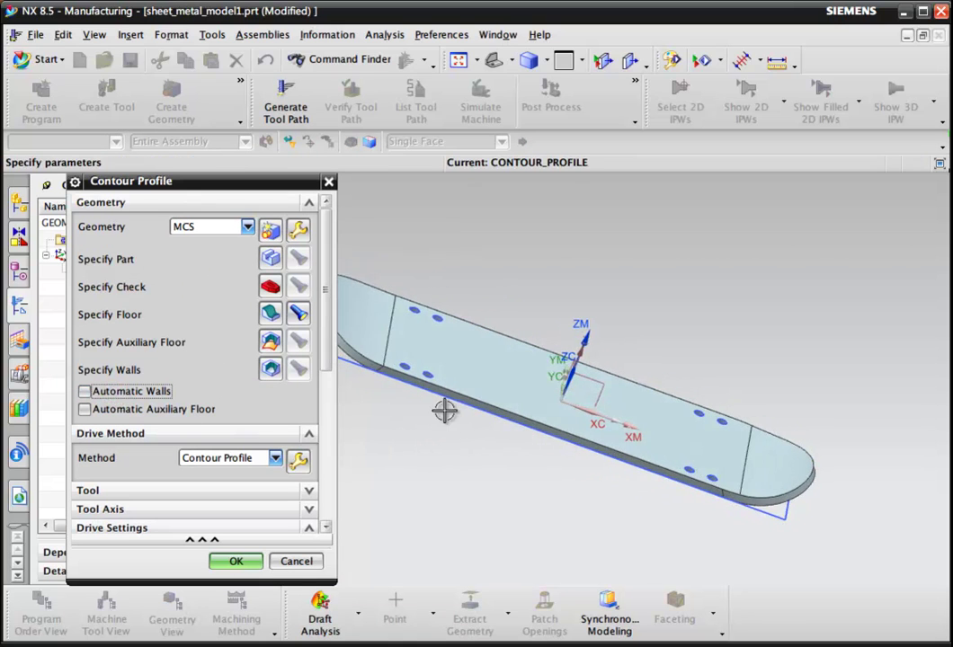
left_click(270, 369)
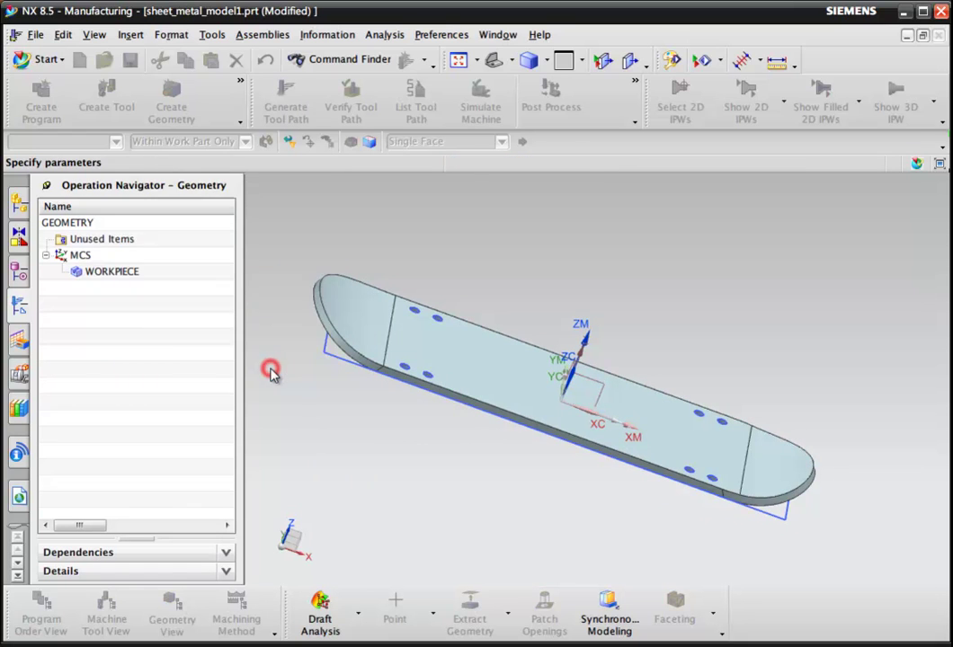
left_click(414, 386)
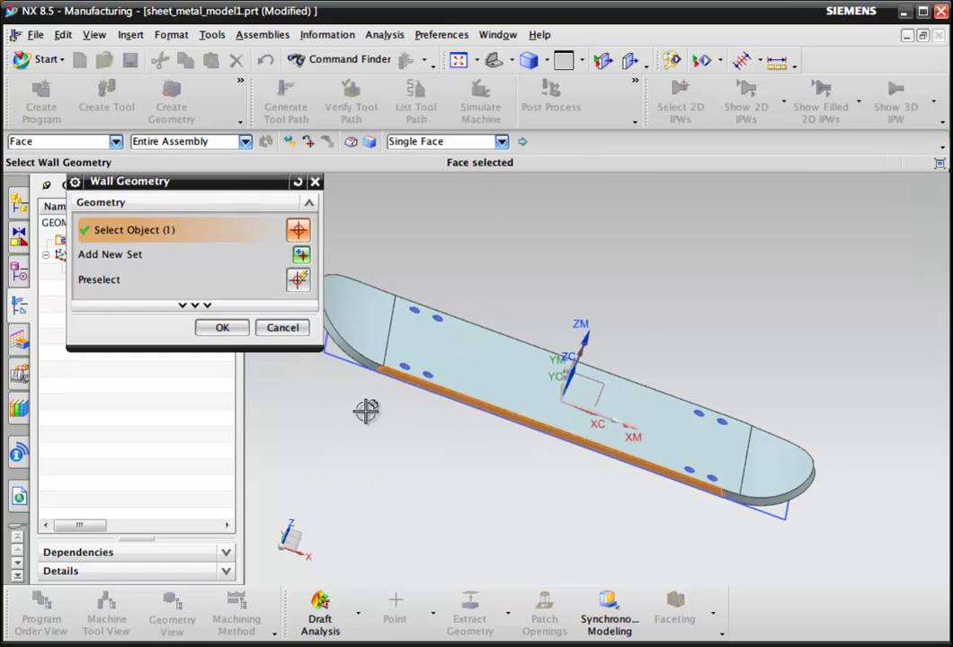
middle_click_drag(366, 409, 444, 379)
left_click(430, 400)
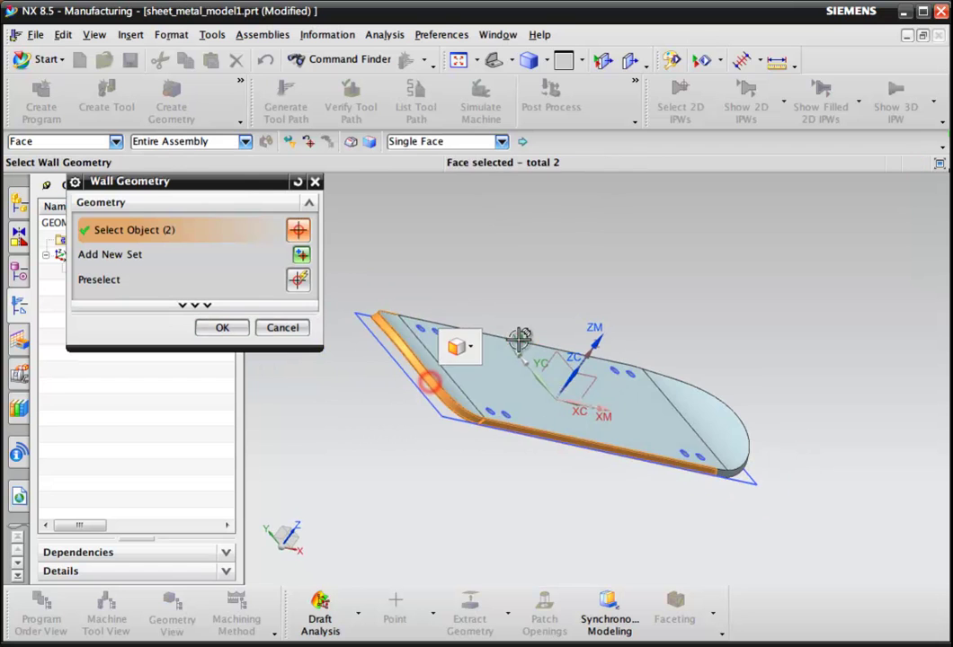
Add the remaining two edge faces to complete the four-face wall selection
middle_click_drag(519, 336, 548, 392)
left_click(532, 389)
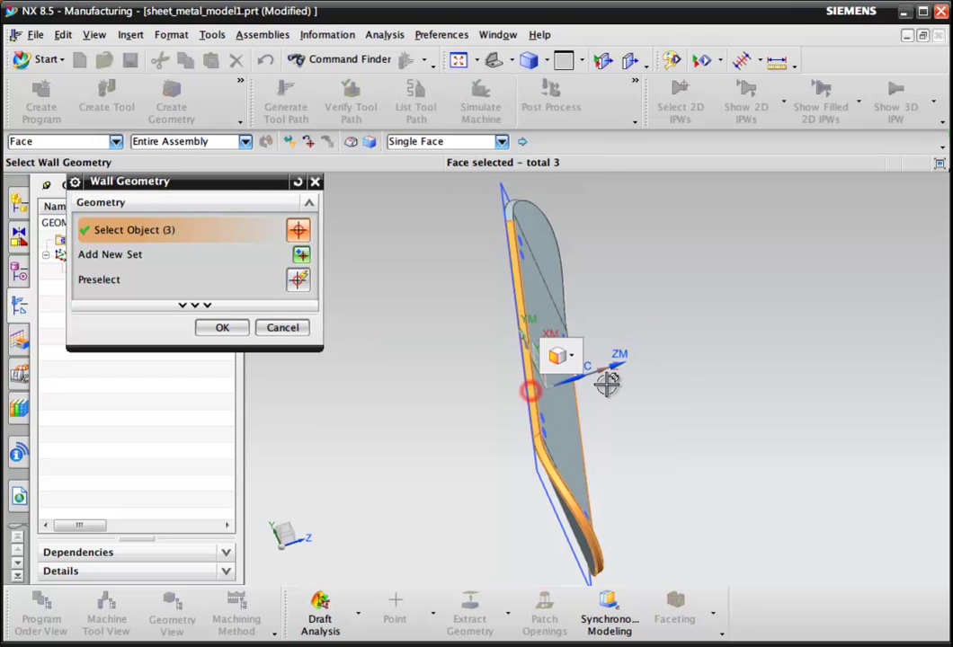
middle_click_drag(606, 273, 558, 383)
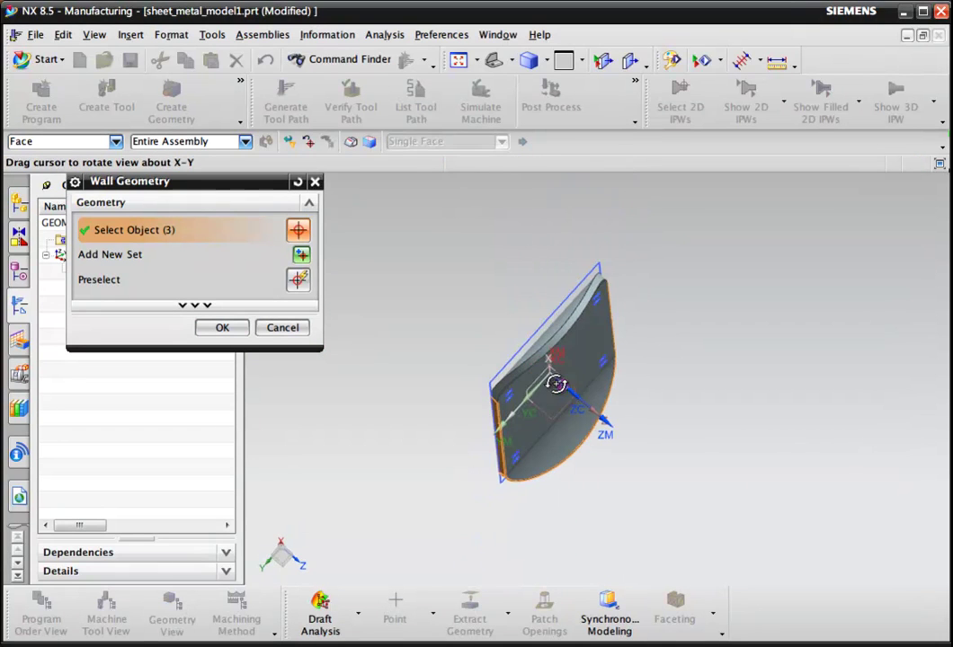
left_click(558, 332)
middle_click_drag(364, 502, 365, 449)
key("Home")
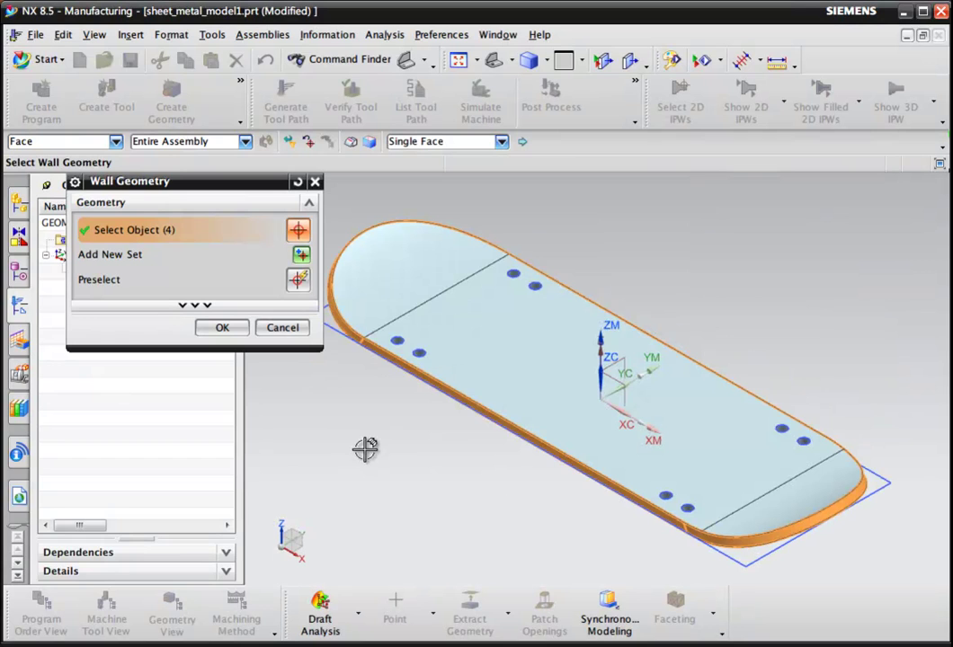
left_click(220, 328)
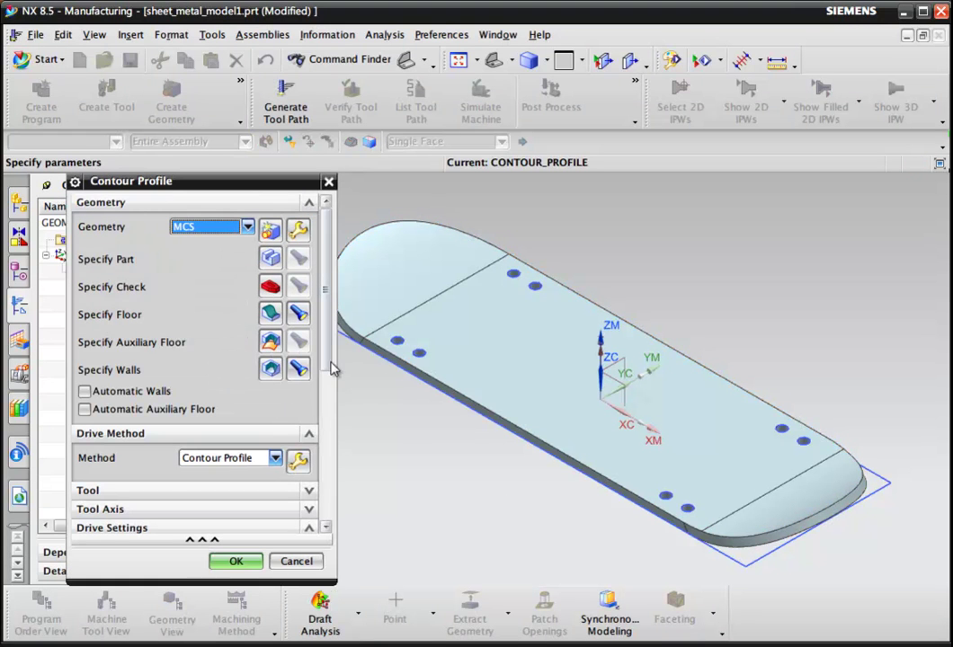
Set the contour profile's tool axis to Align to Edges
scroll(329, 363, "down", 3)
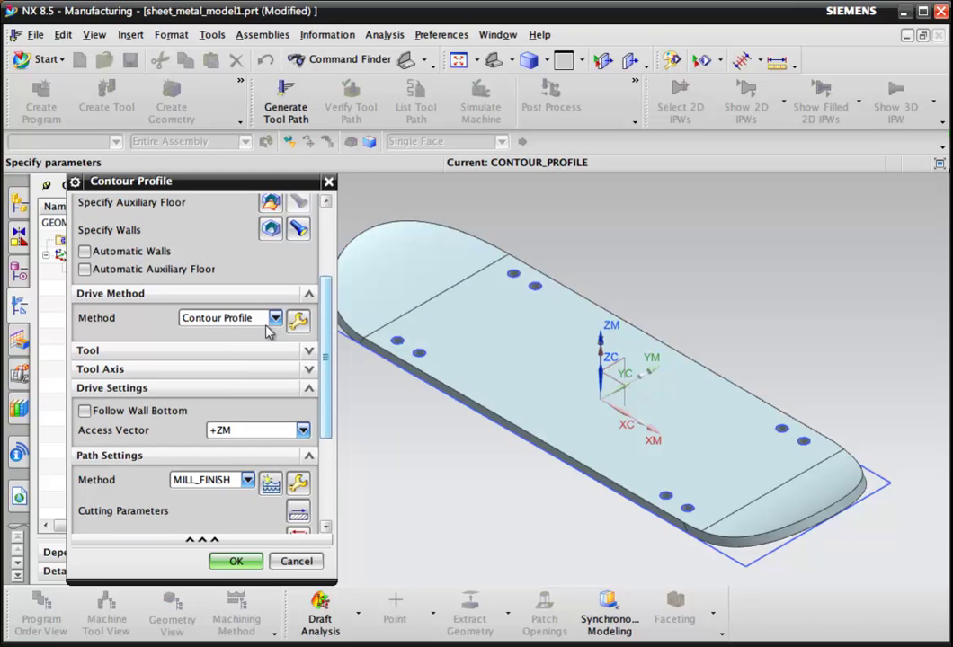
left_click(225, 351)
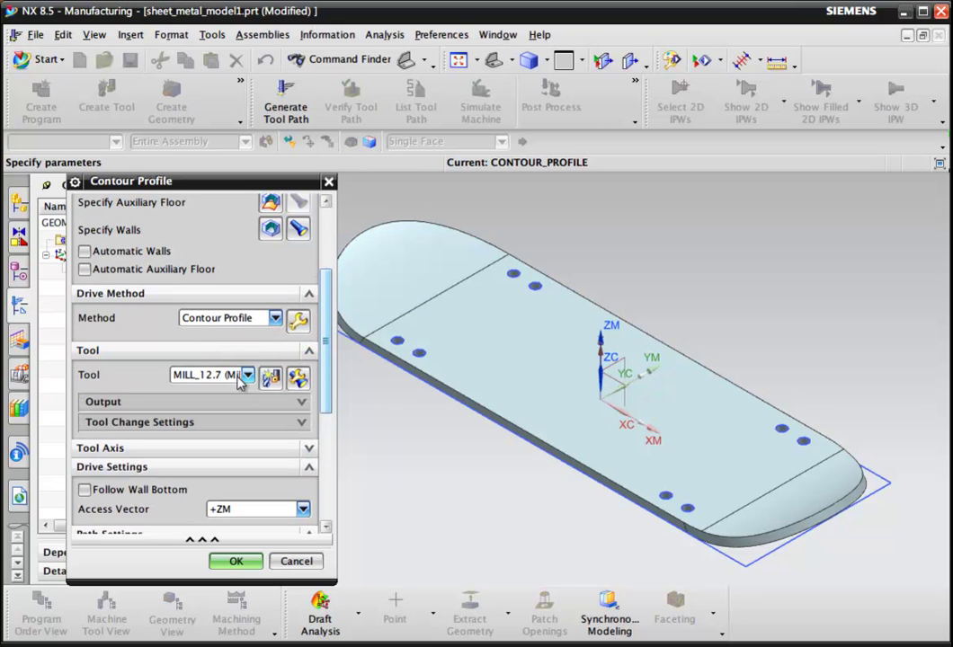
scroll(329, 369, "down", 3)
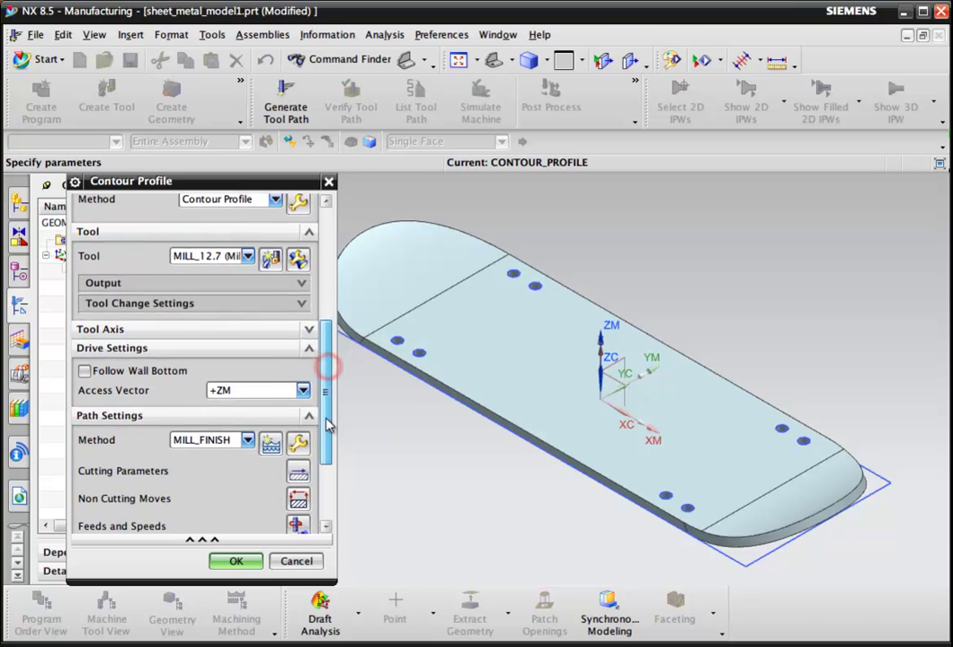
left_click(239, 331)
left_click(246, 354)
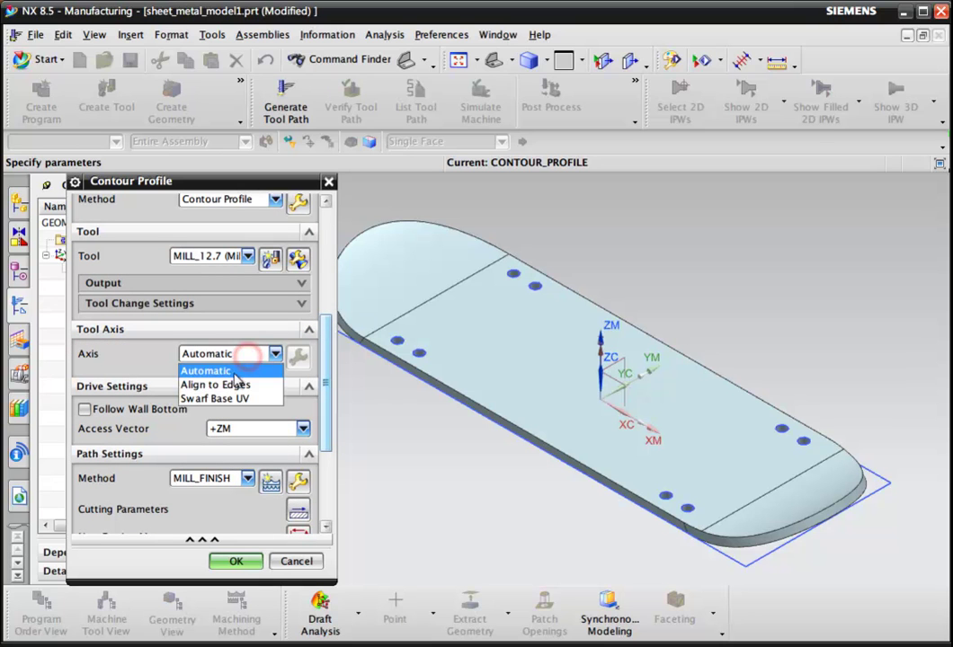
left_click(235, 387)
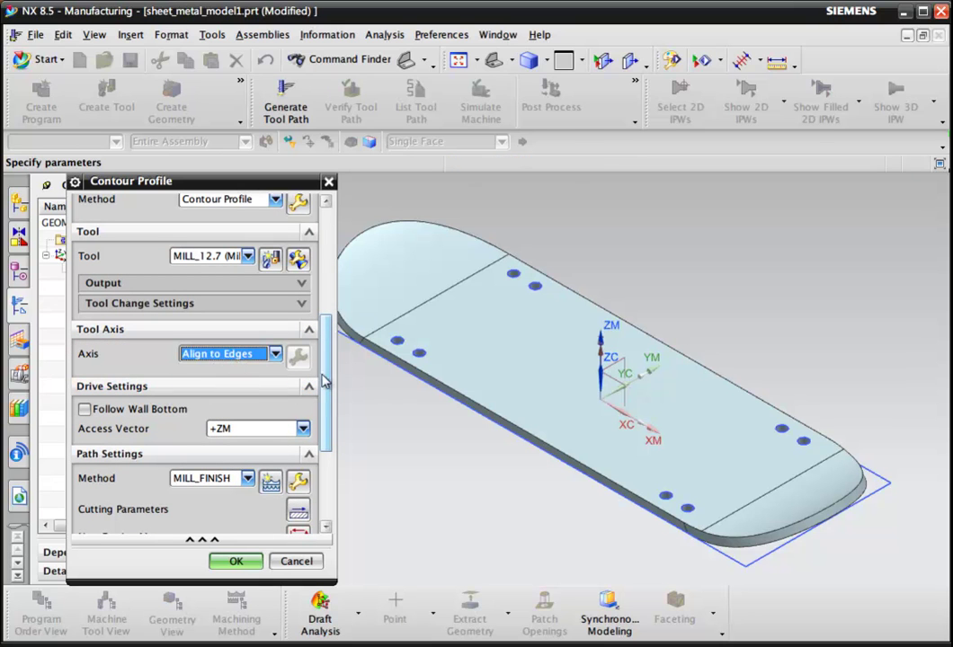
left_click_drag(329, 376, 325, 445)
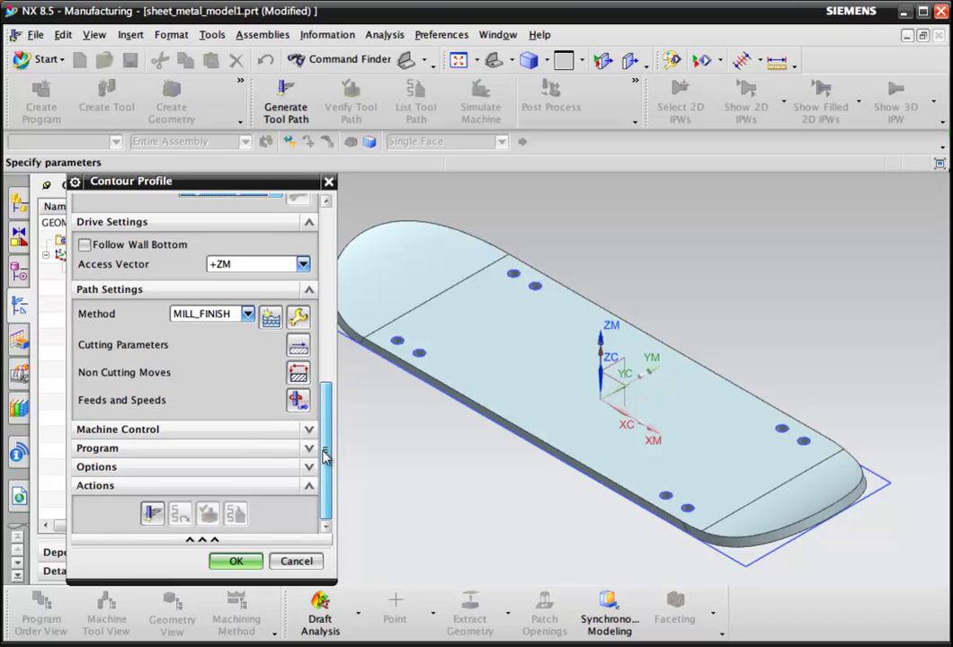
left_click(298, 402)
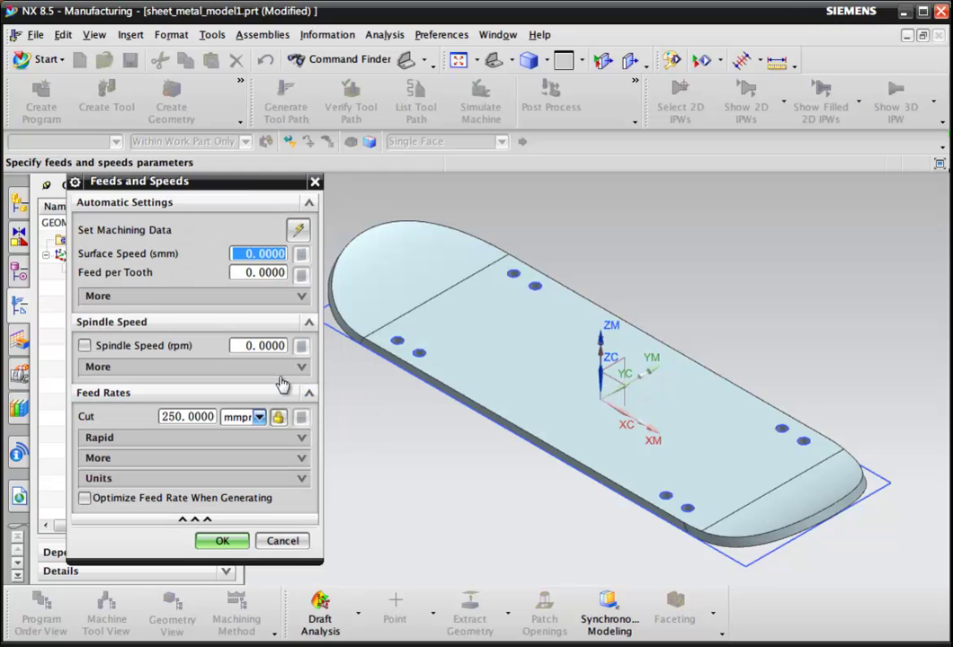
Set spindle speed to 18000 rpm, calculating surface speed 718 and feed per tooth 0.0069
double_click(244, 347)
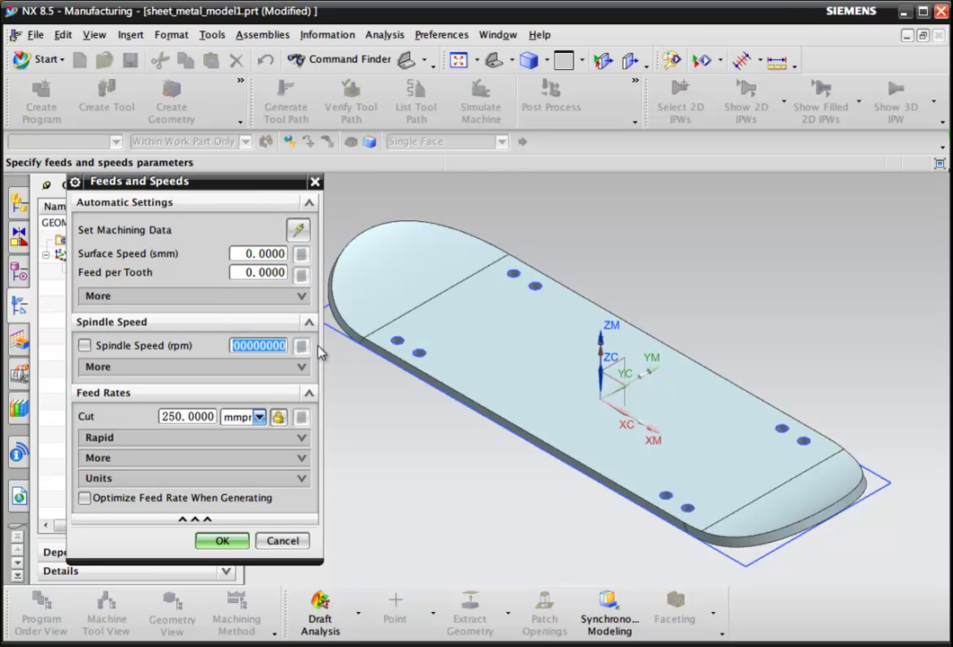
left_click(298, 230)
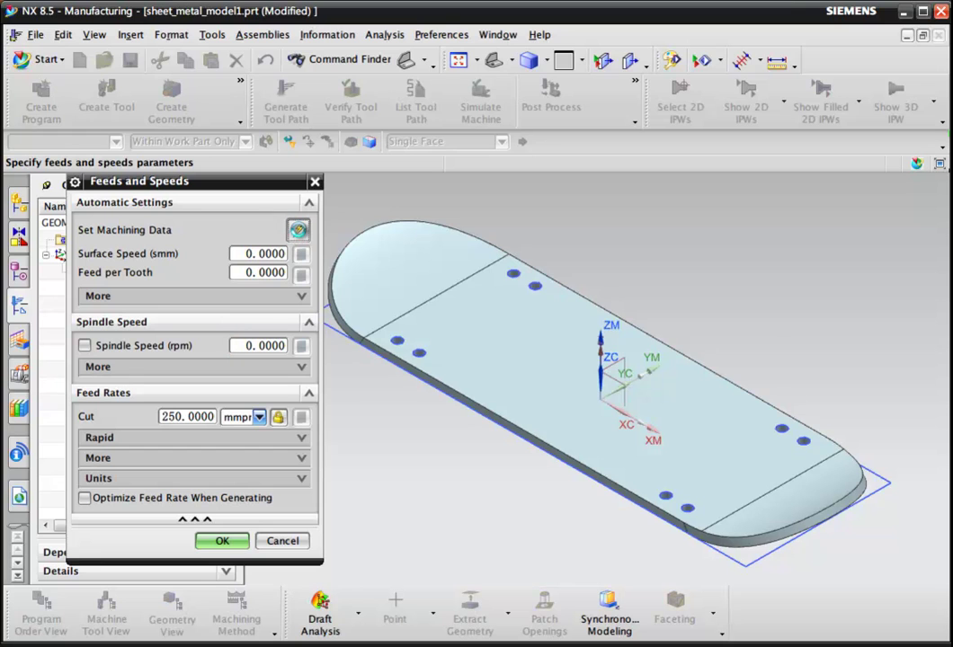
left_click(624, 393)
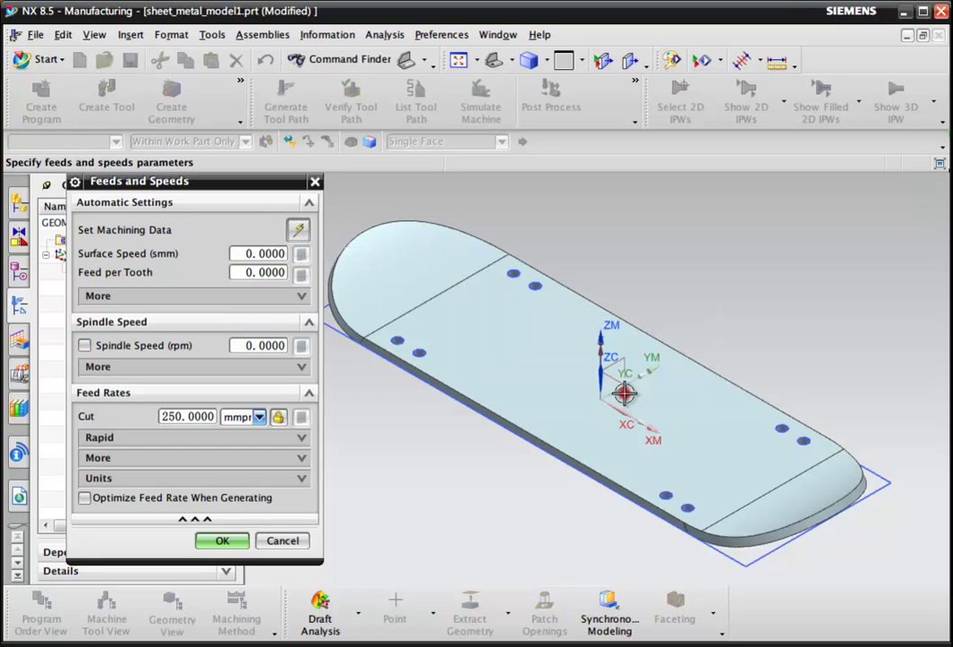
double_click(245, 345)
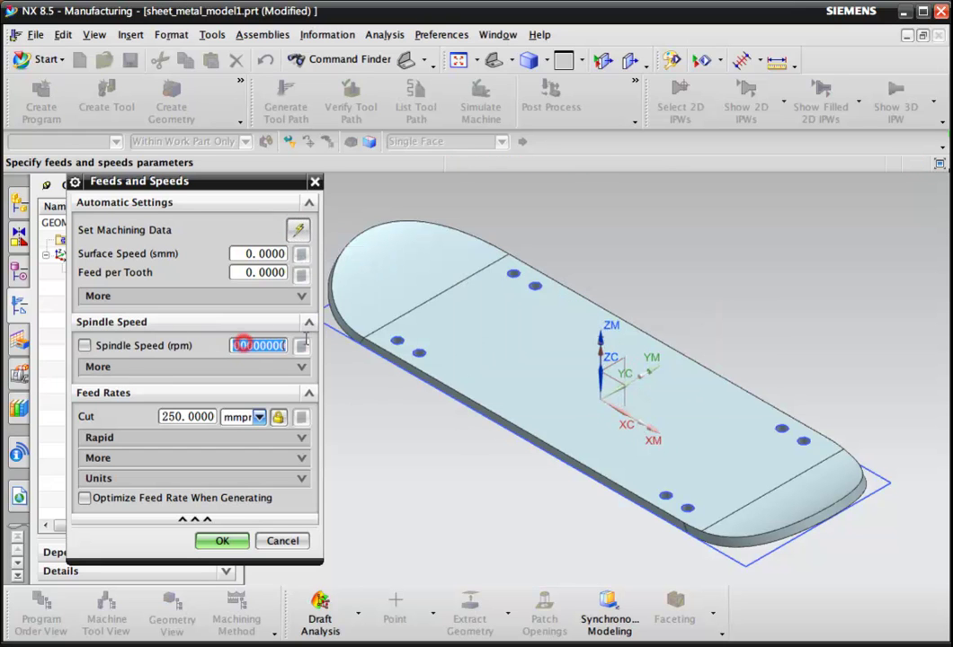
type("18")
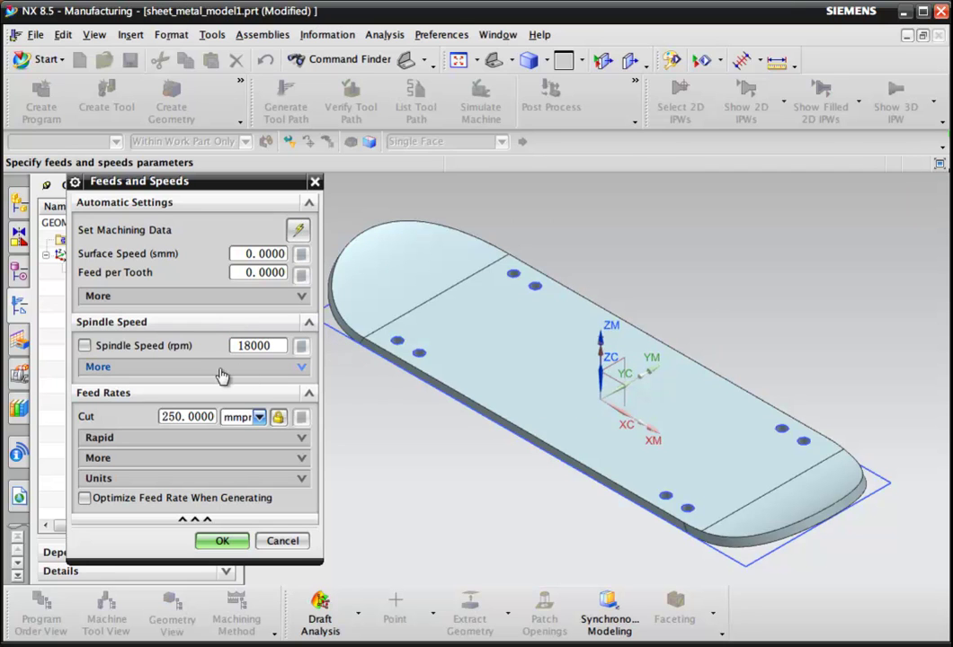
key("Return")
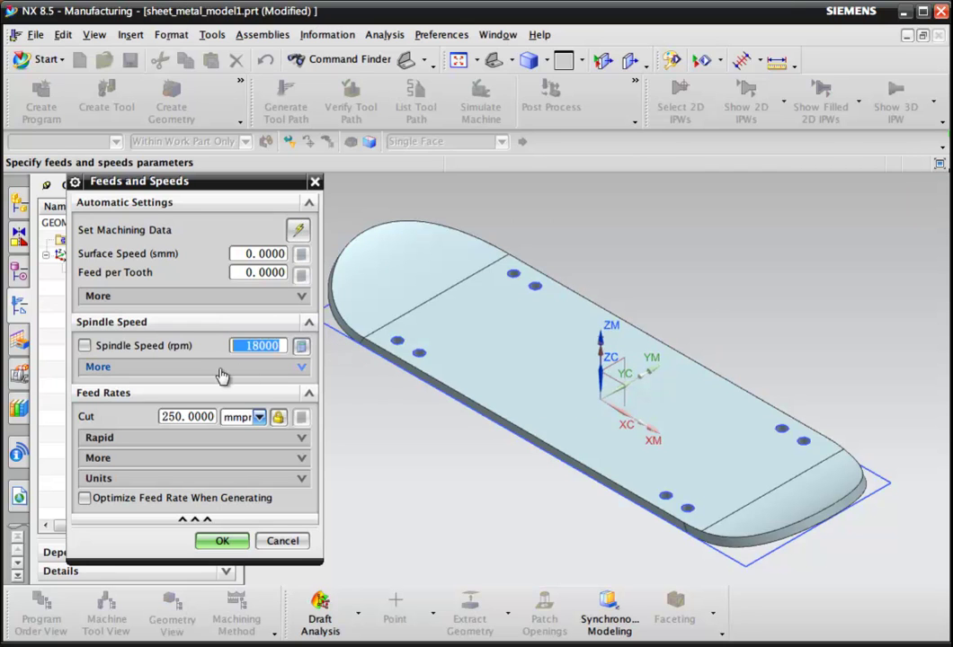
left_click(301, 349)
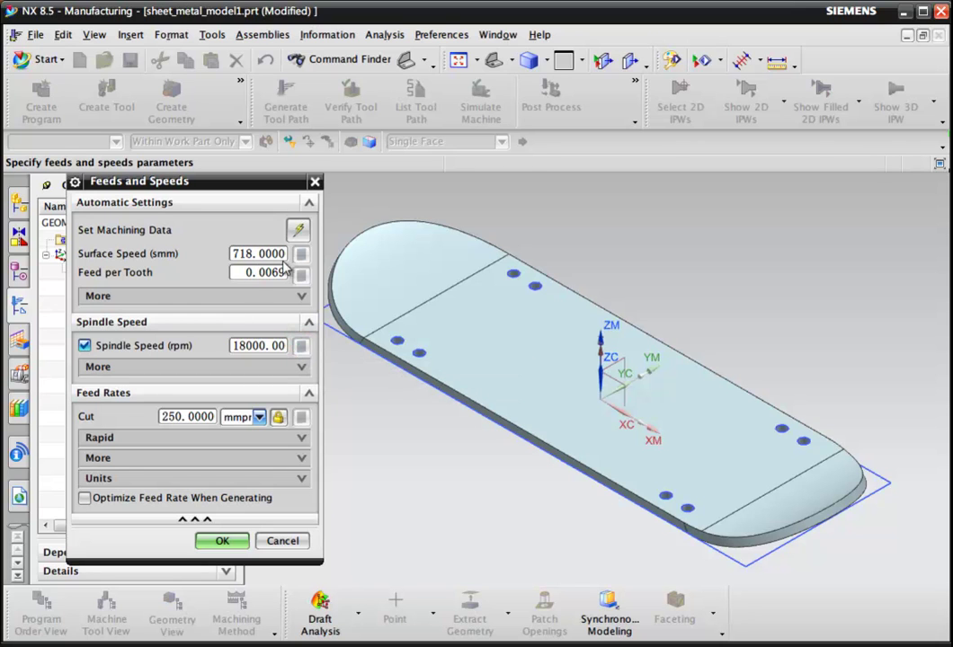
left_click(220, 541)
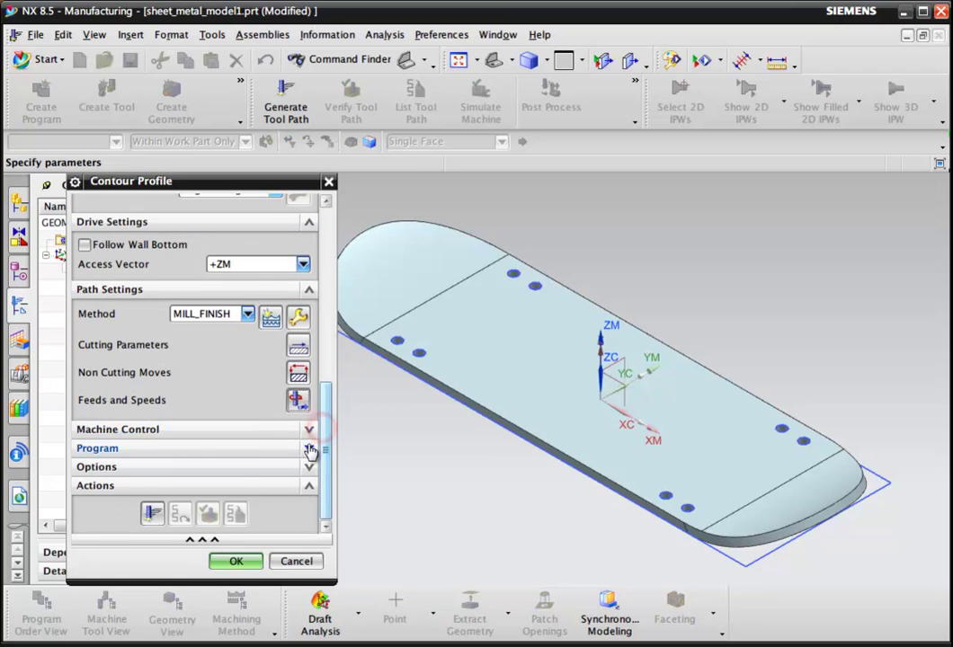
Keep Climb Cut as the cut direction in the Cutting Parameters
left_click(299, 348)
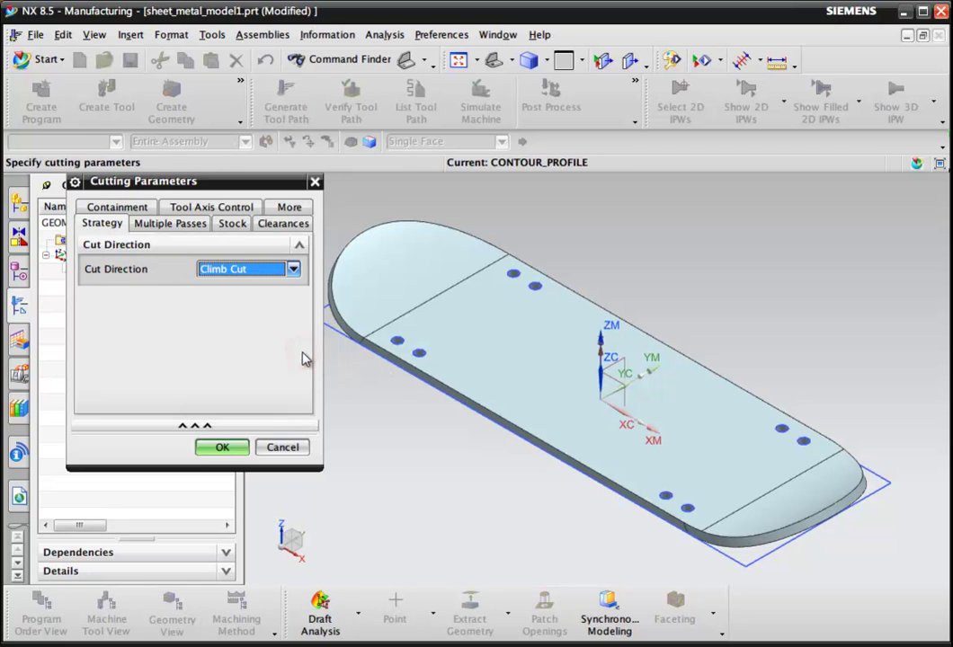
left_click(241, 268)
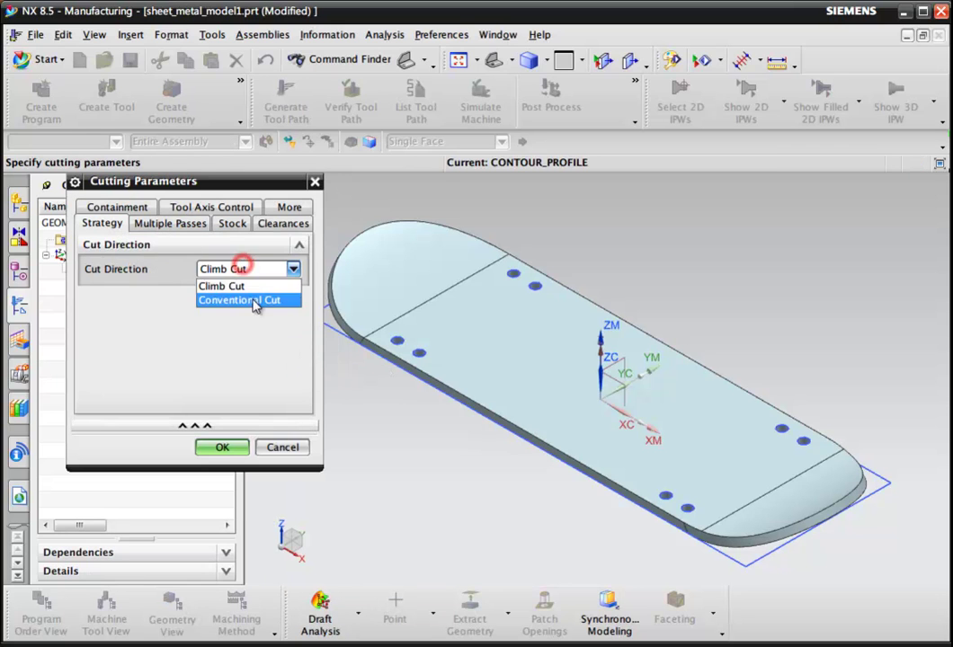
mouse_move(260, 289)
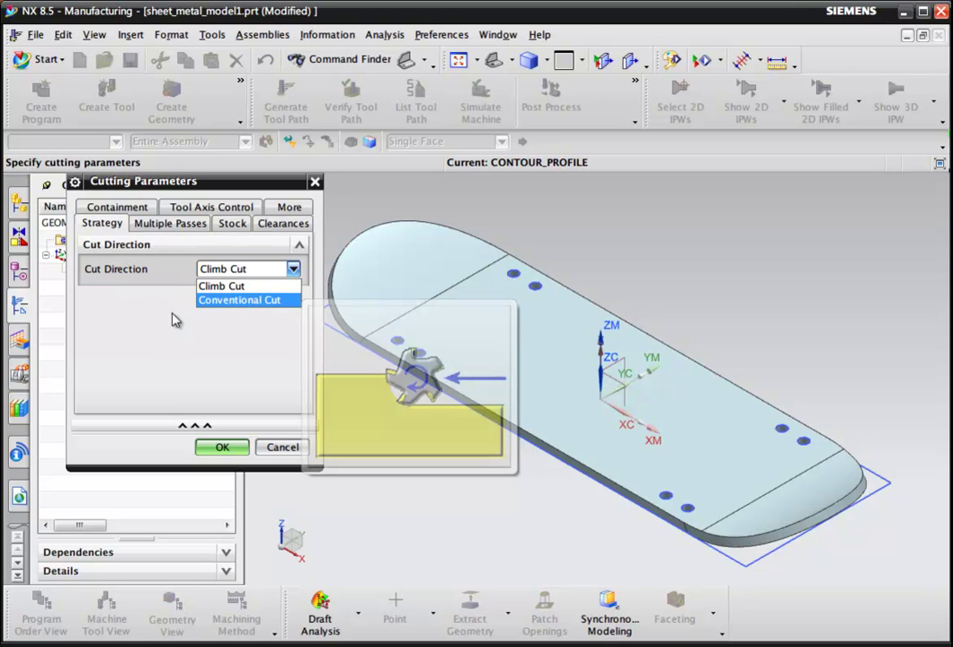
left_click(153, 300)
Set the inside tolerance (Intol) to 0.1 on the Stock tab
left_click(191, 225)
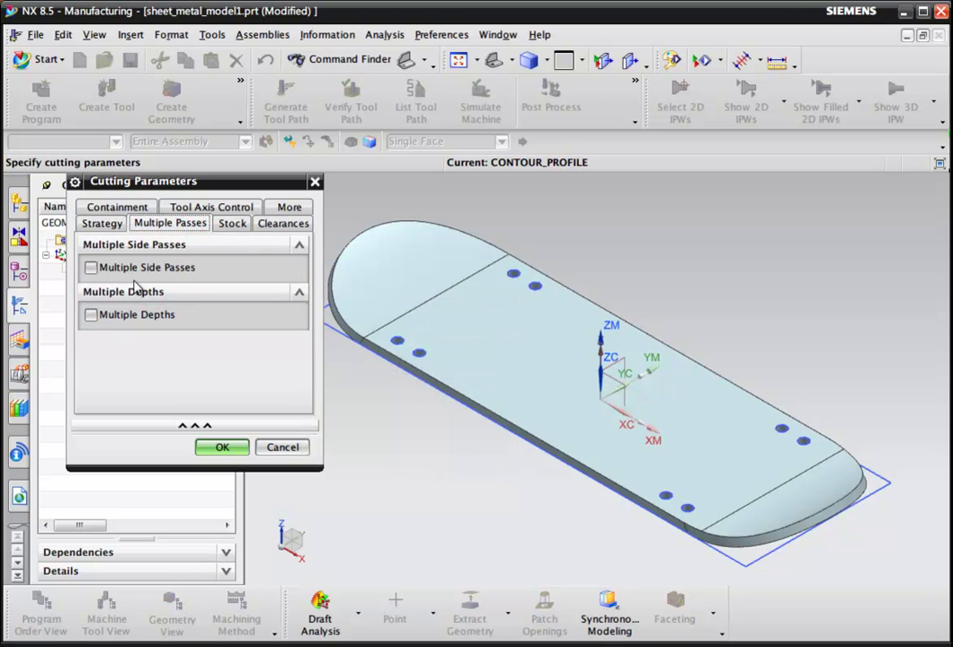
left_click(227, 225)
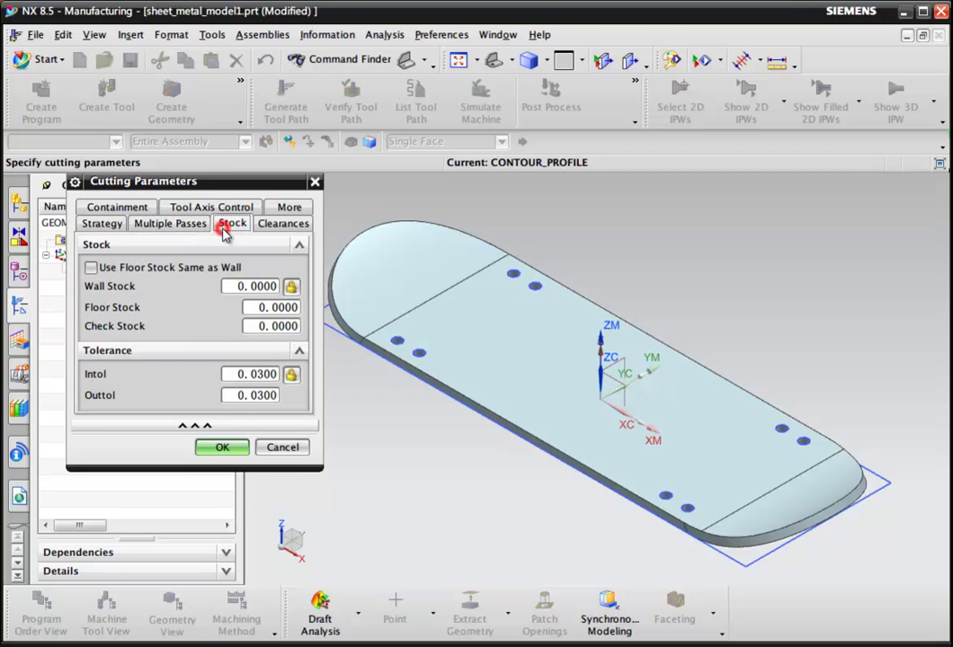
left_click(280, 226)
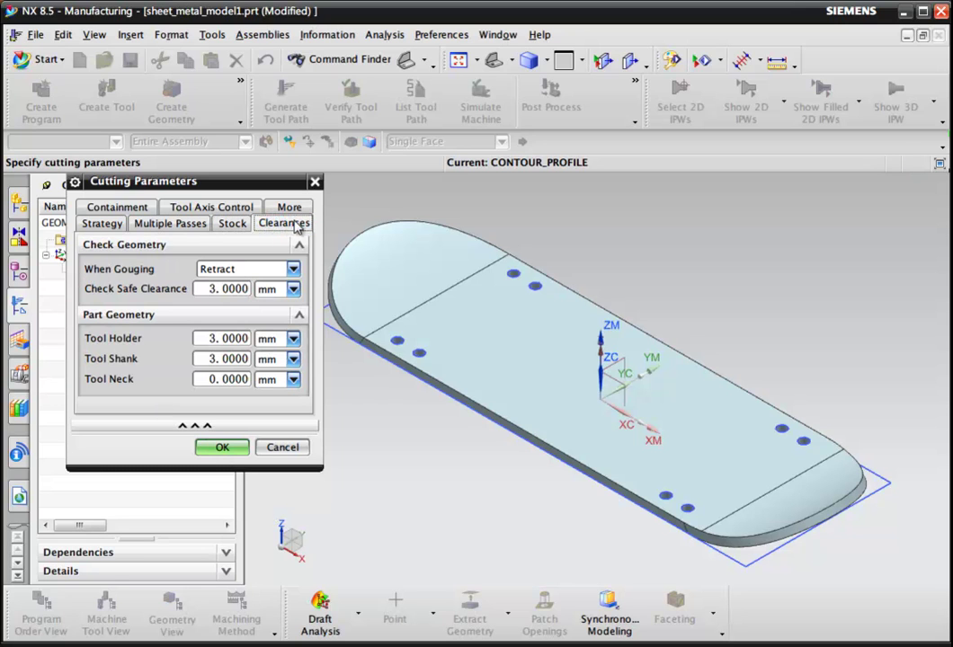
left_click(230, 225)
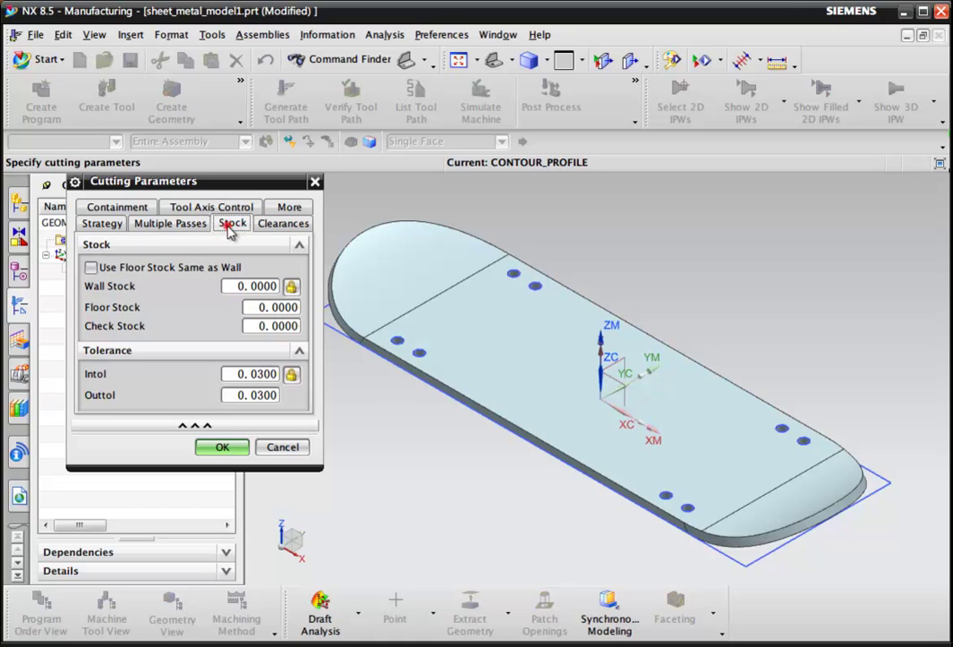
double_click(237, 374)
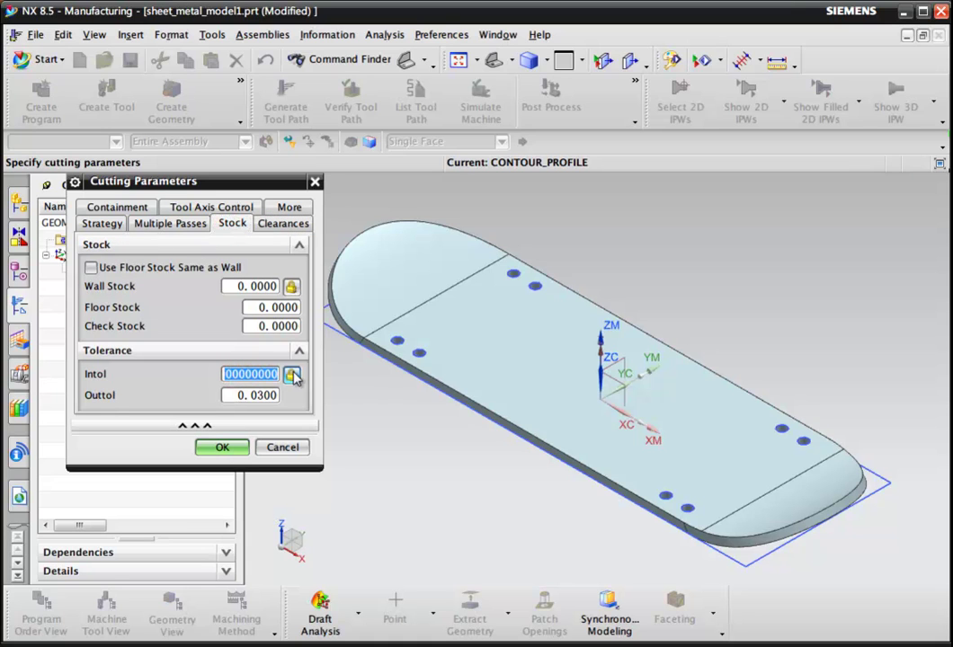
type("0")
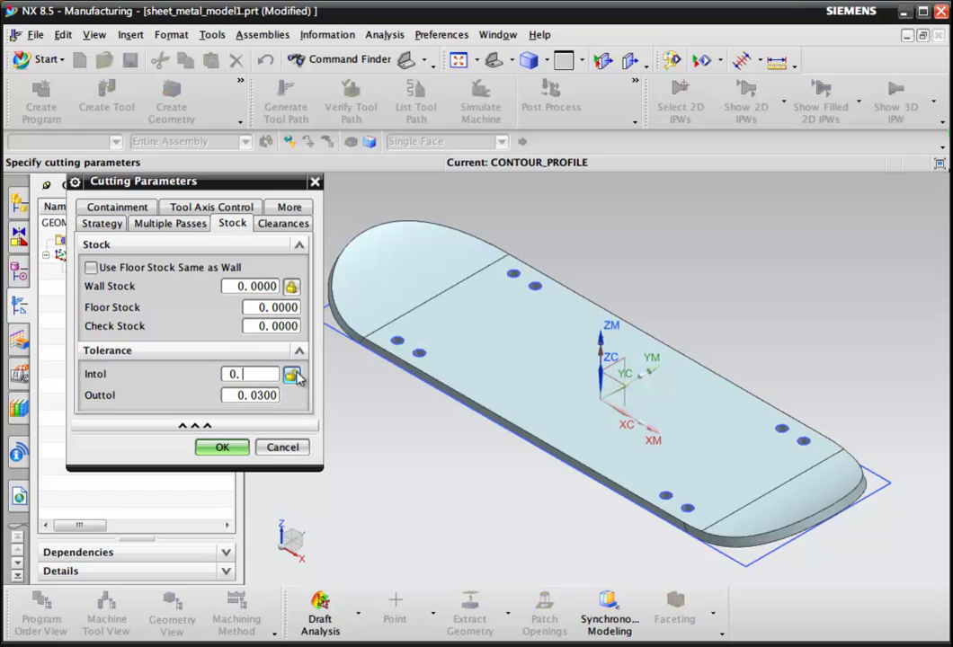
type(".1")
key("Tab")
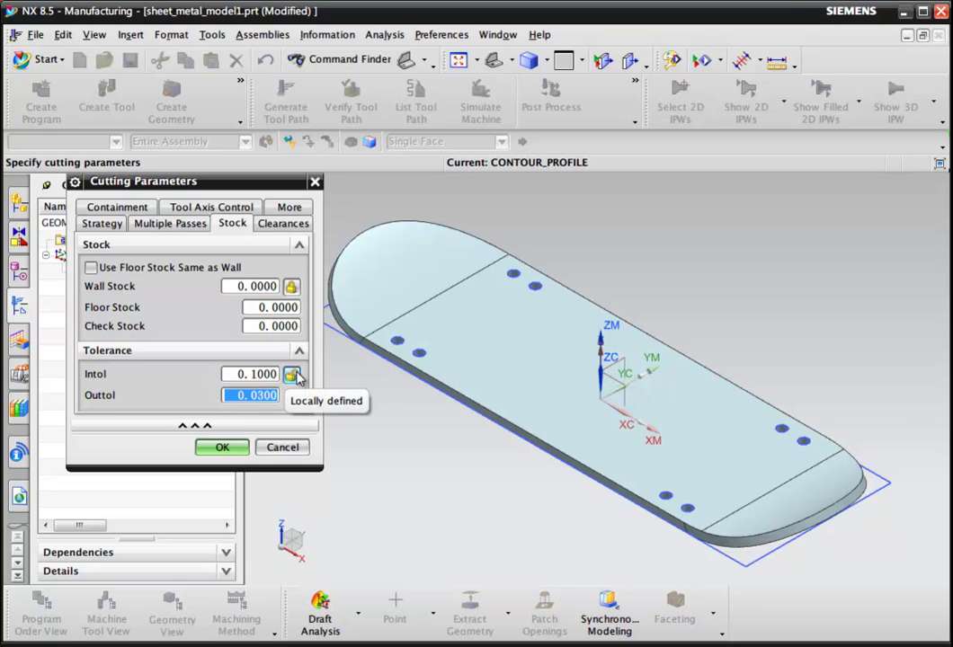
type("0.1")
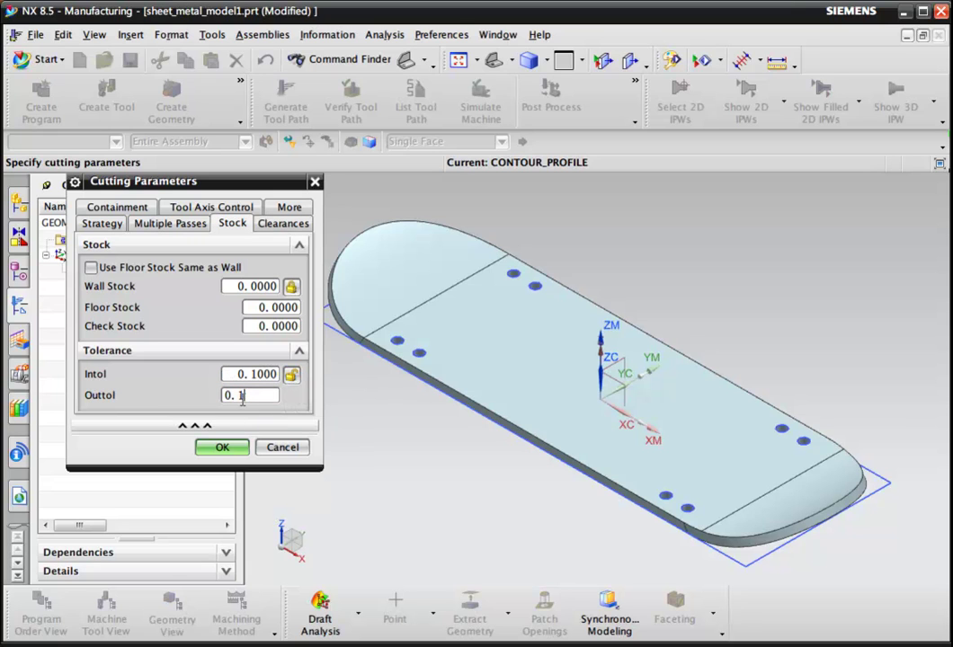
Accept the cutting parameters and dismiss the missing part geometry error from the first generate attempt
left_click(225, 451)
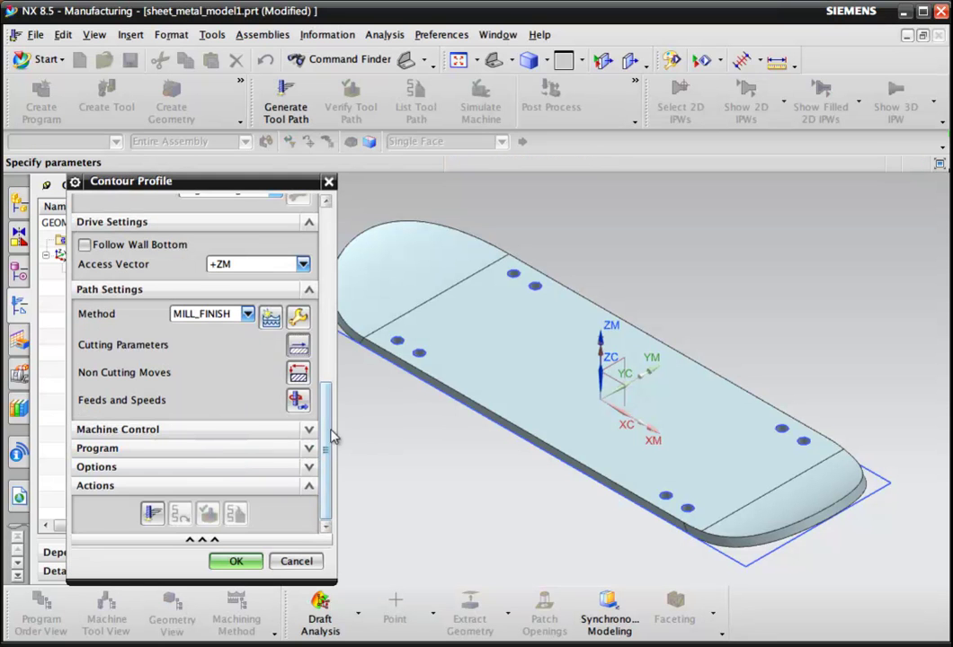
left_click(154, 513)
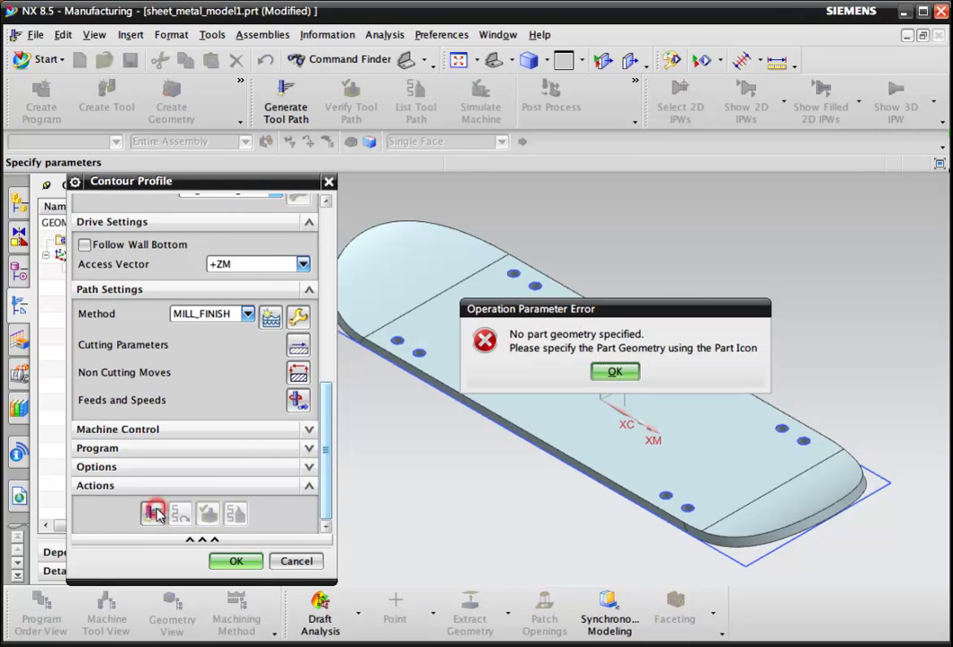
left_click(612, 373)
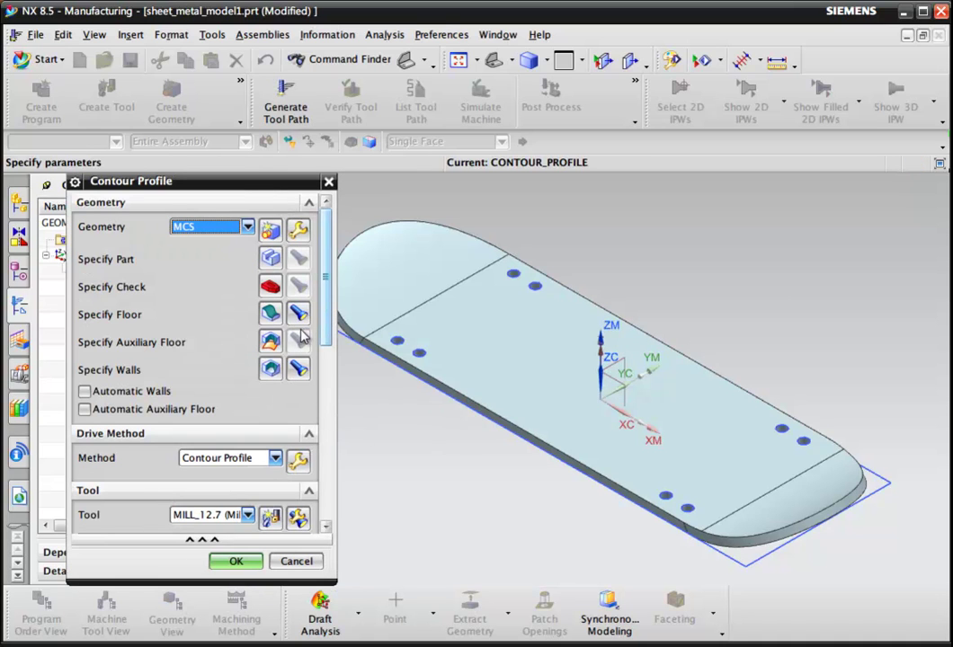
Set the contour profile's geometry to WORKPIECE and generate its tool path
left_click(247, 227)
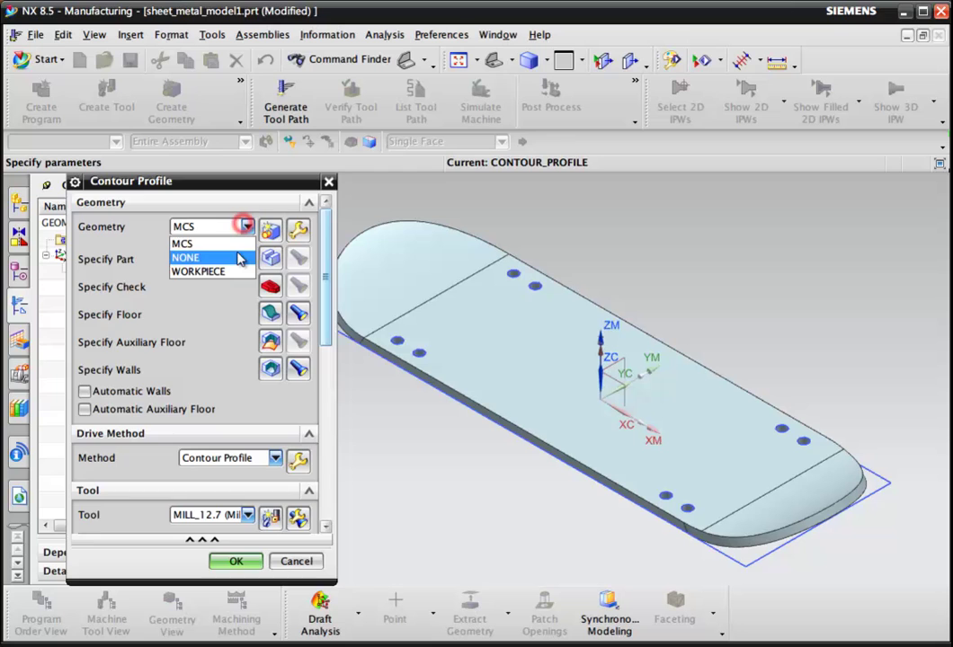
left_click(236, 270)
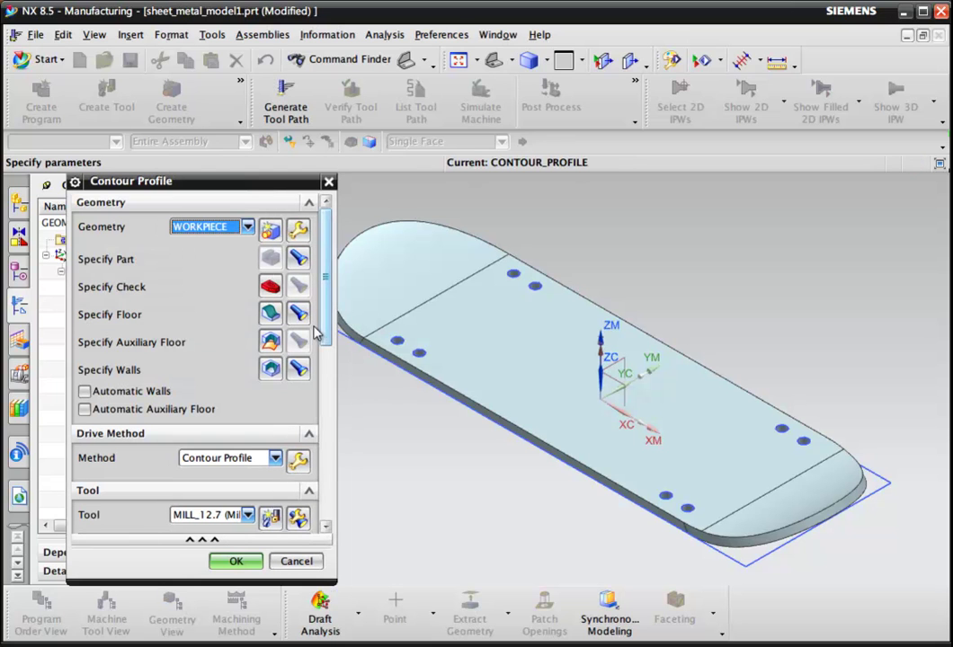
left_click_drag(324, 330, 315, 558)
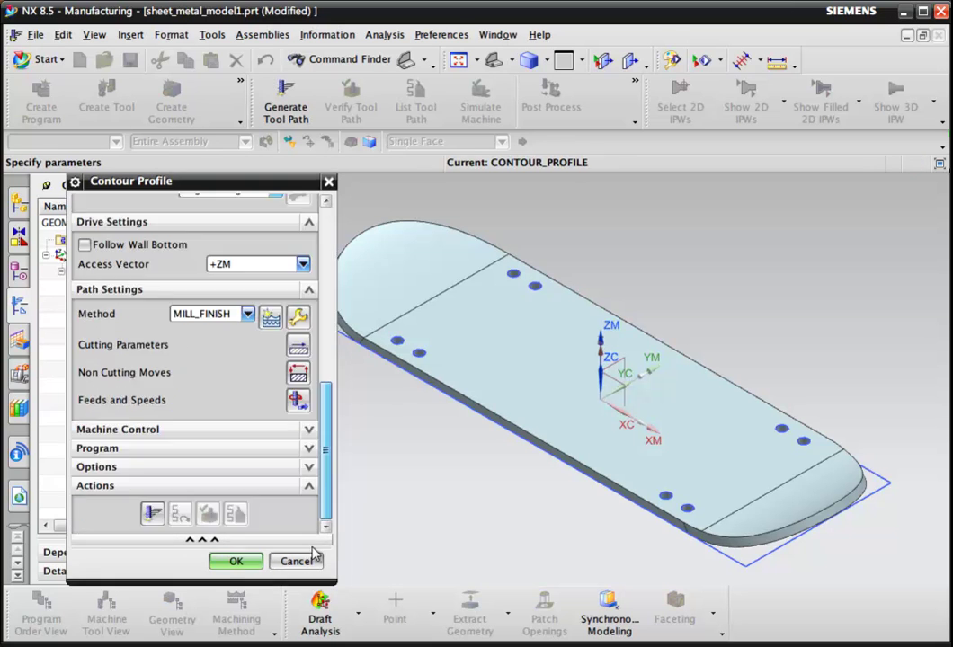
left_click(152, 513)
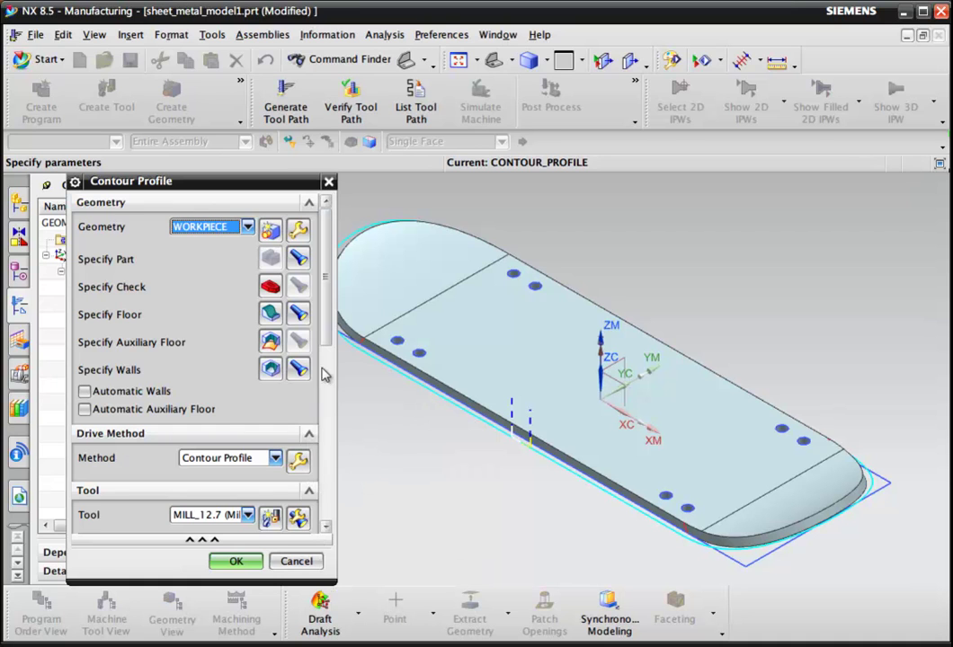
Verify the contour path with a slowed 2D Dynamic playback, then accept the CONTOUR_PROFILE operation
scroll(324, 373, "down", 10)
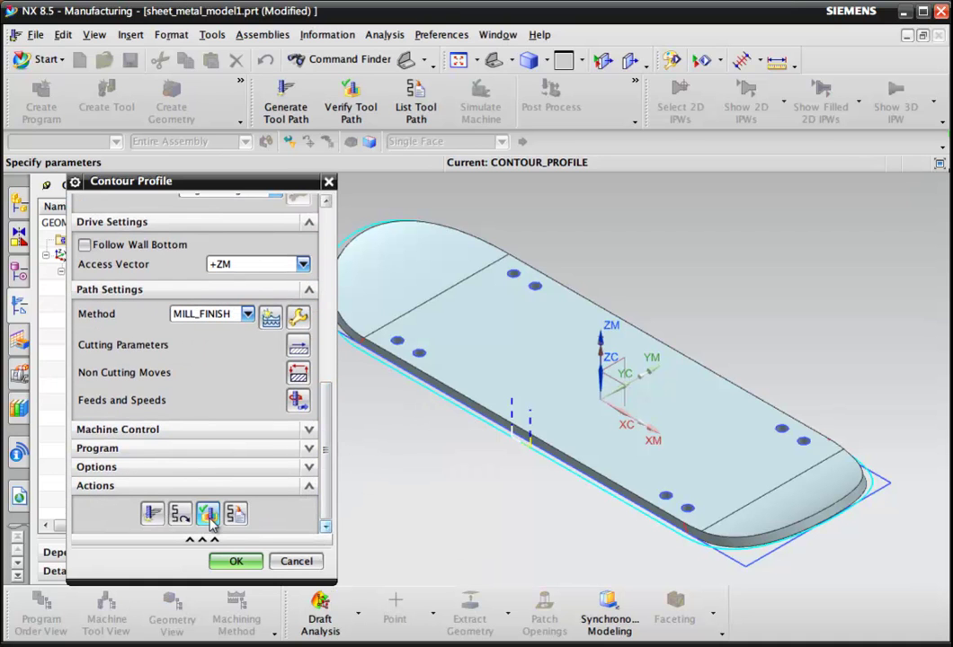
left_click(209, 517)
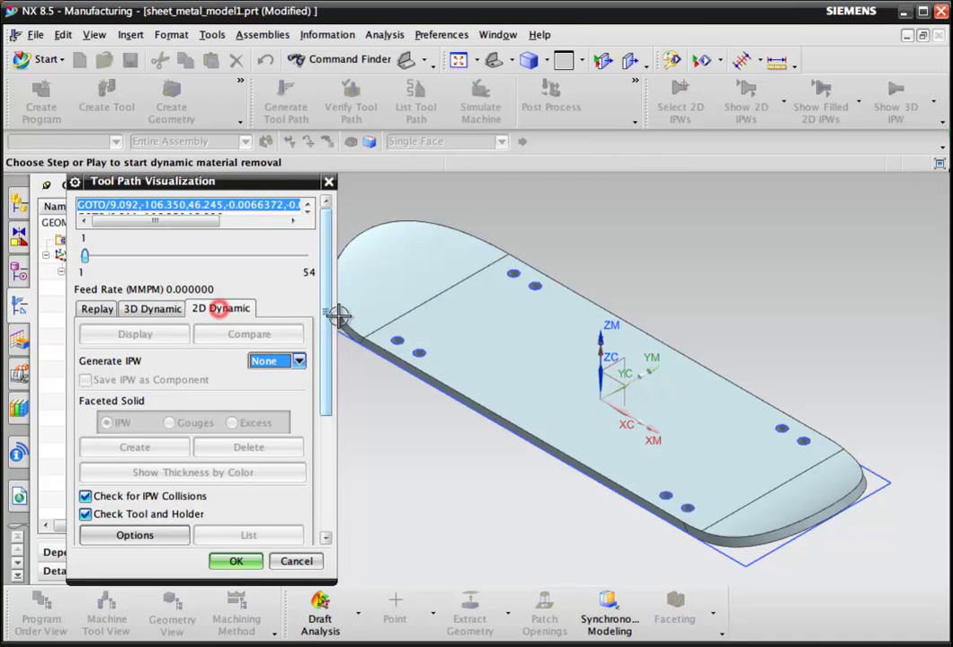
left_click_drag(326, 315, 325, 428)
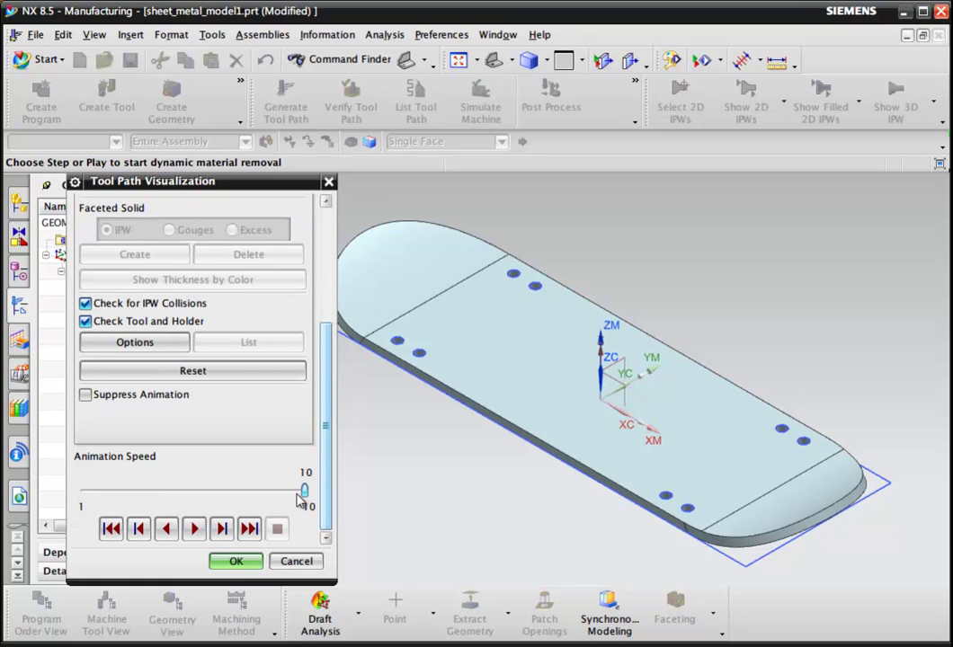
left_click(299, 494)
left_click(193, 528)
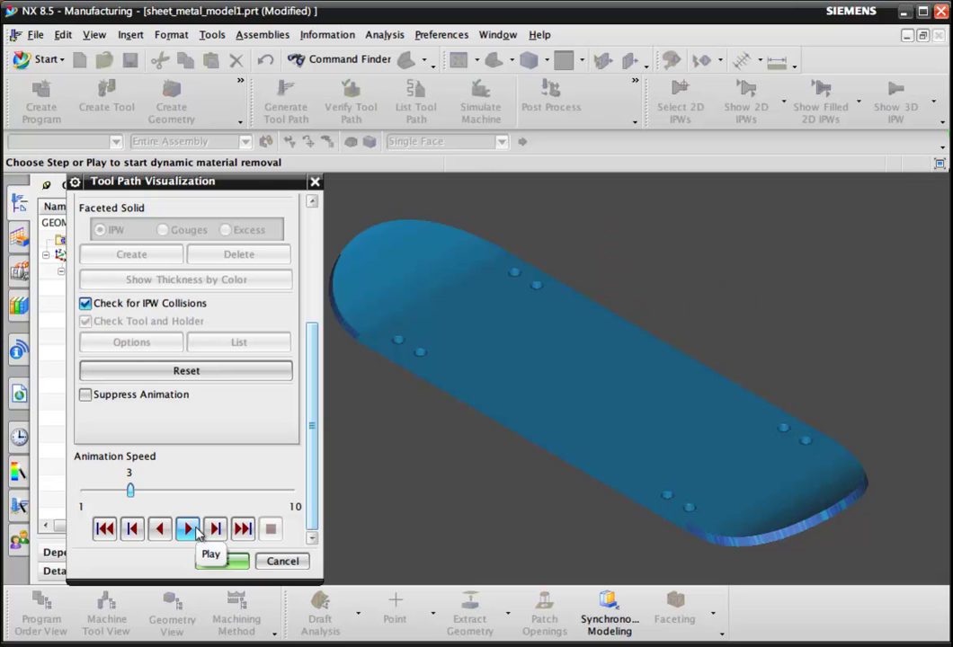
left_click(275, 561)
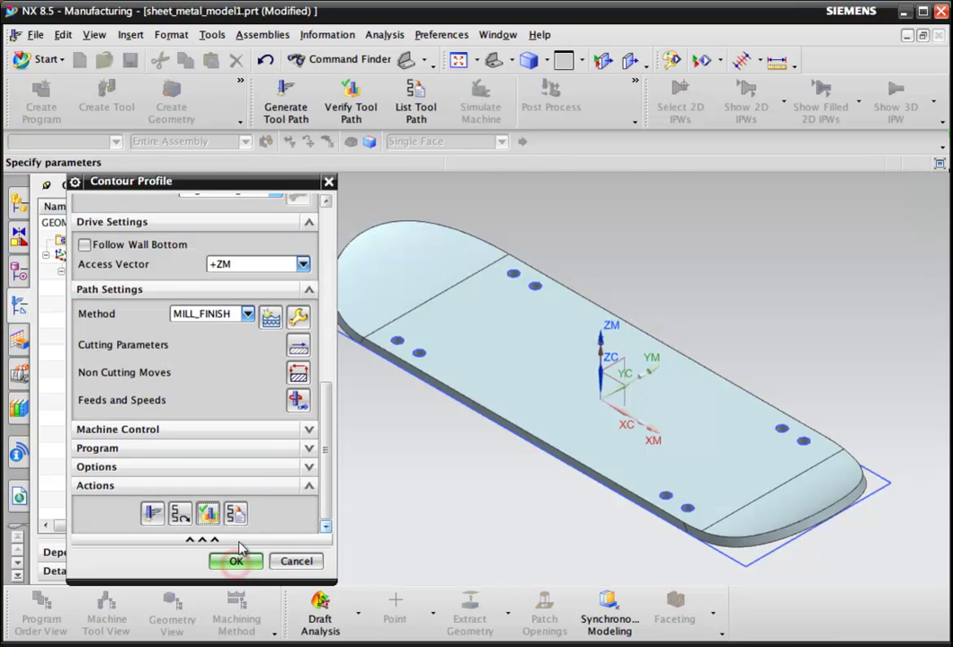
left_click(236, 561)
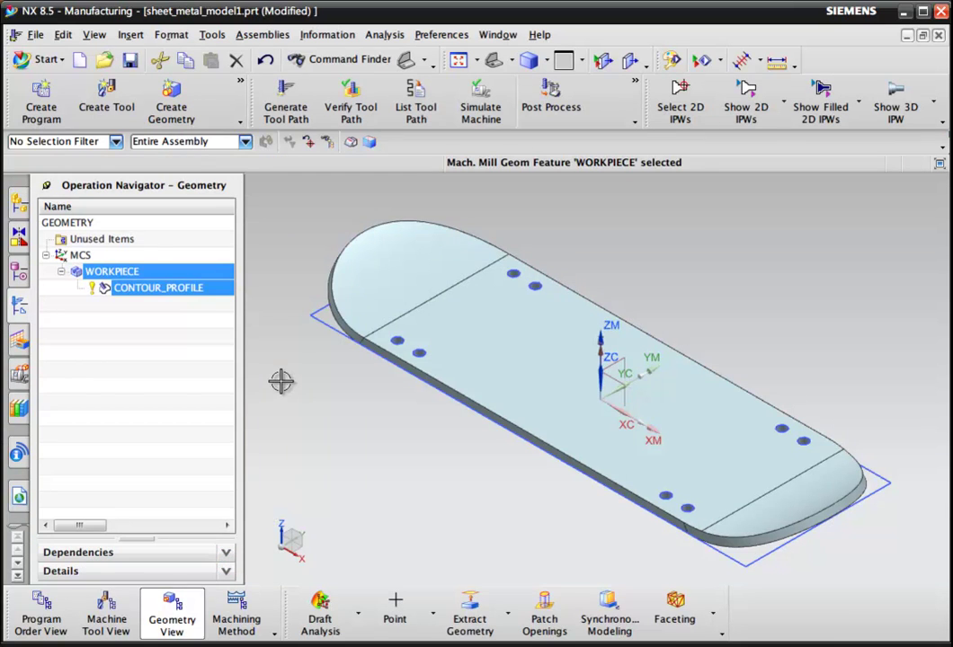
Select the CONTOUR_PROFILE operation and launch Simulate Machine for it
left_click(139, 288)
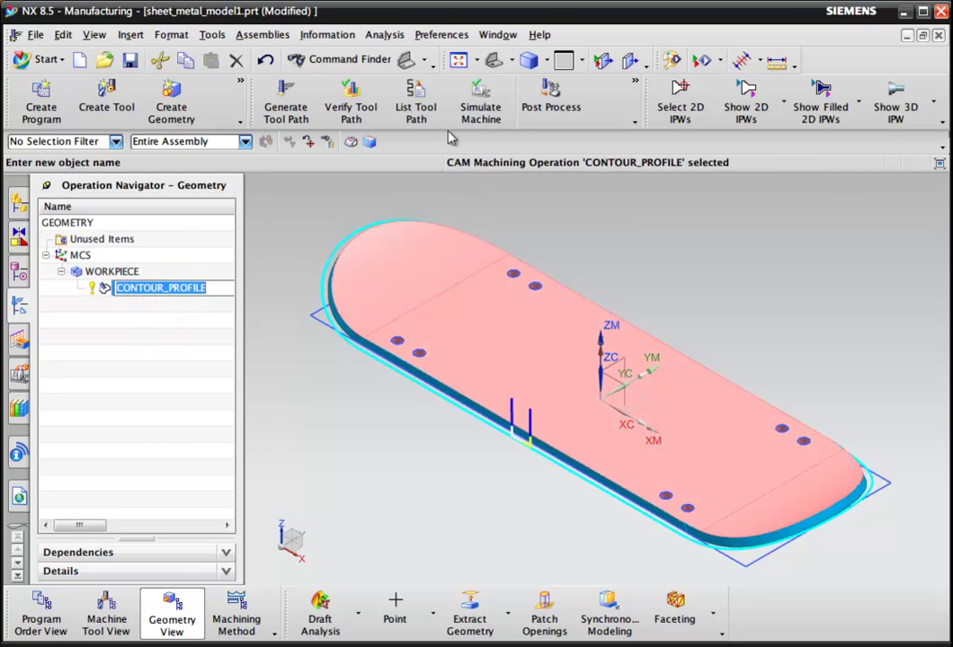
left_click(124, 304)
left_click(126, 291)
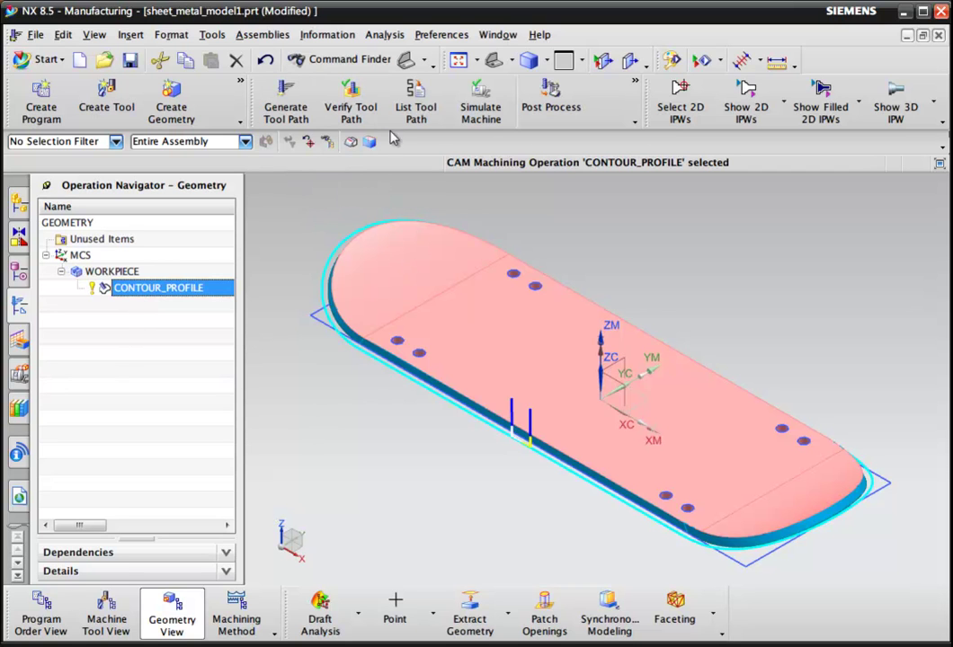
left_click(481, 108)
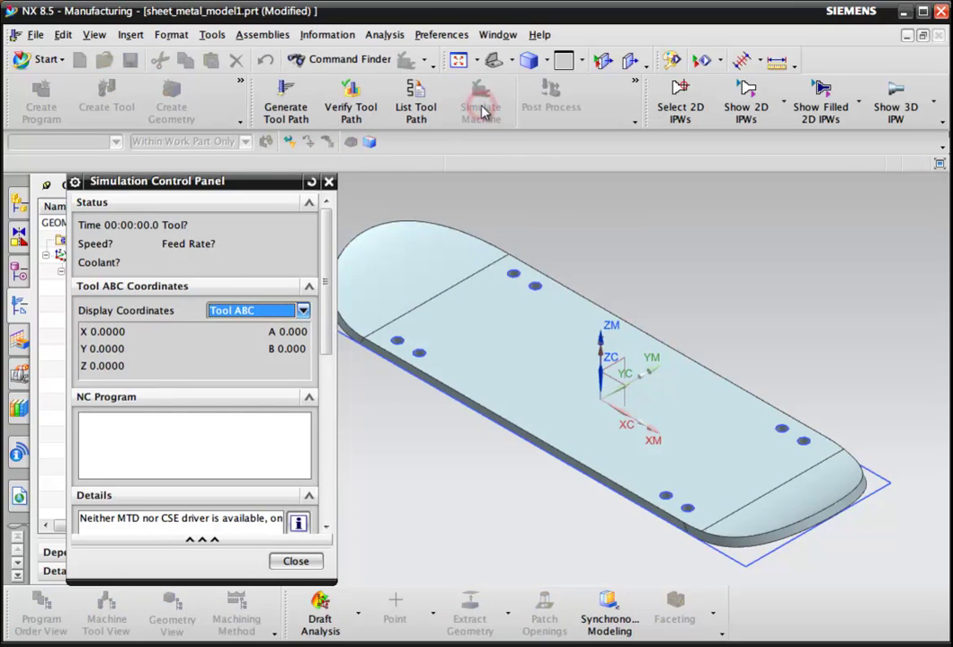
Play the tool path simulation and raise the animation speed from 2 to 3
left_click_drag(322, 336, 325, 494)
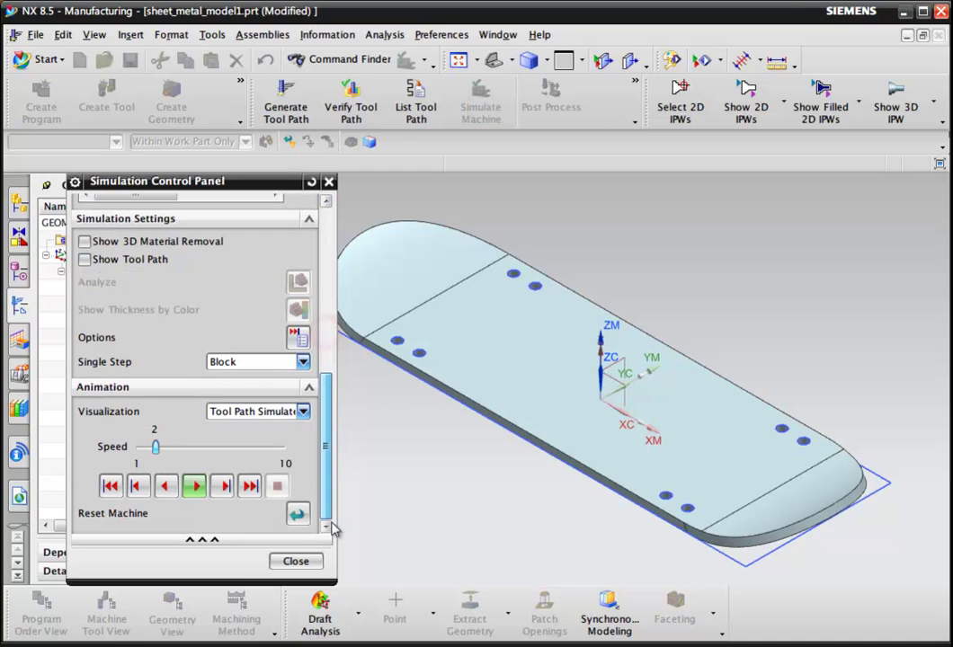
left_click(196, 487)
left_click_drag(256, 183, 223, 182)
left_click(162, 488)
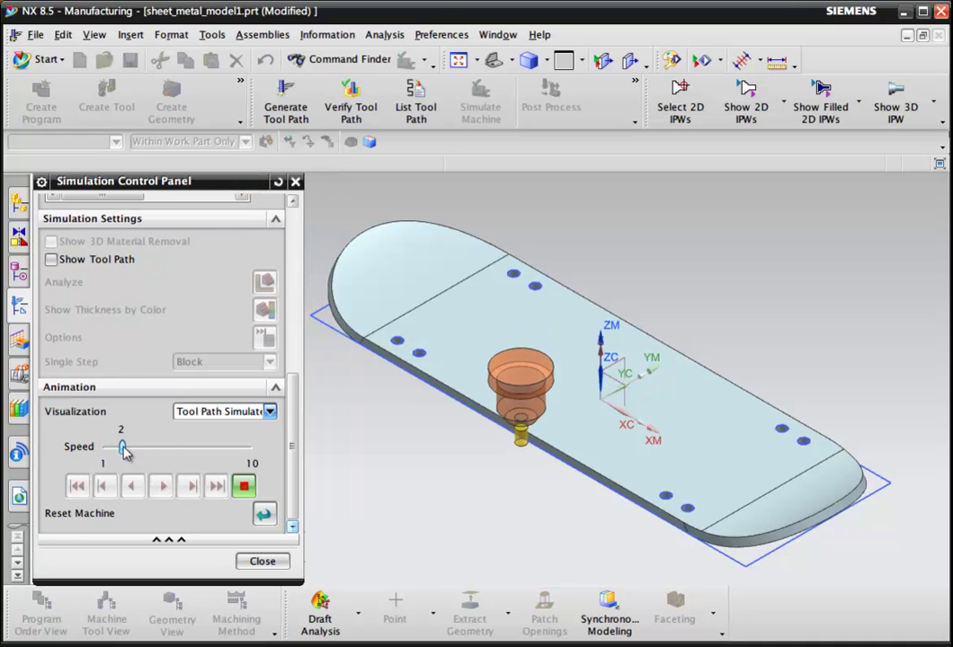
left_click_drag(122, 448, 135, 452)
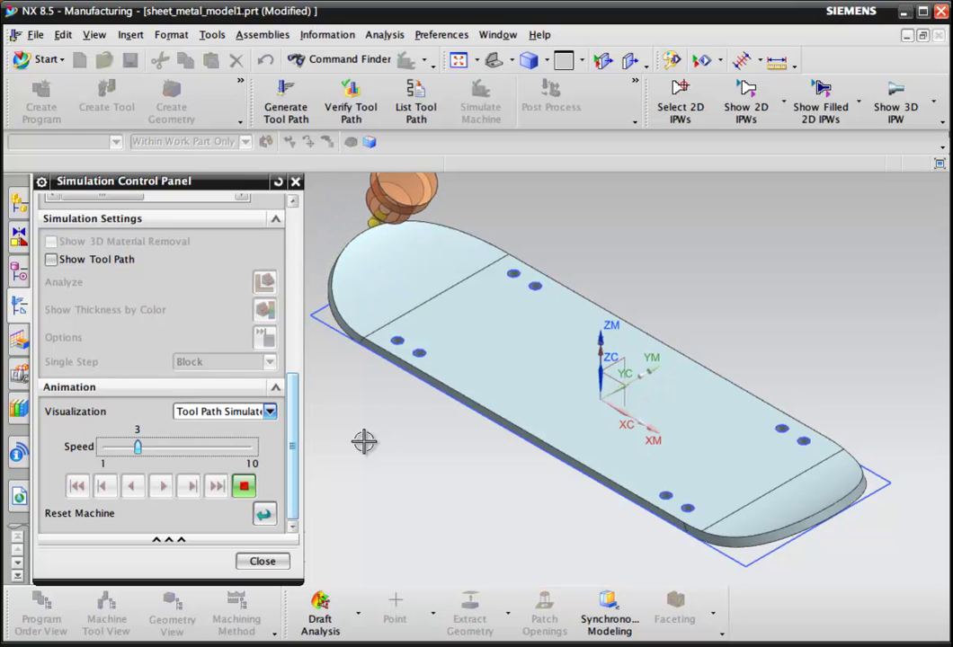
left_click(529, 60)
Inspect the simulated deck from Top, Isometric, front and oblique home views
left_click(511, 59)
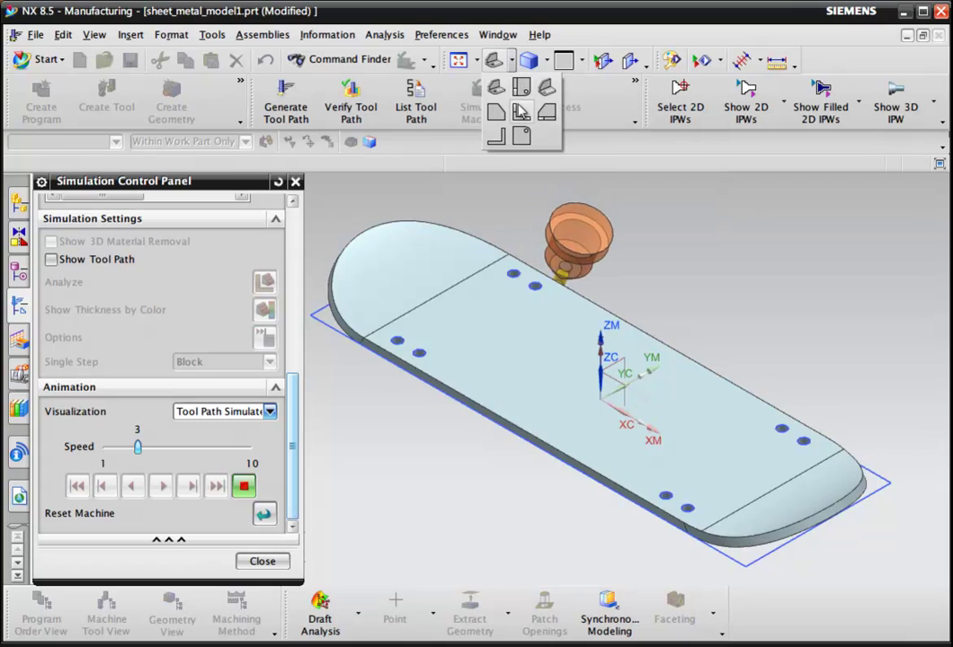
left_click(520, 86)
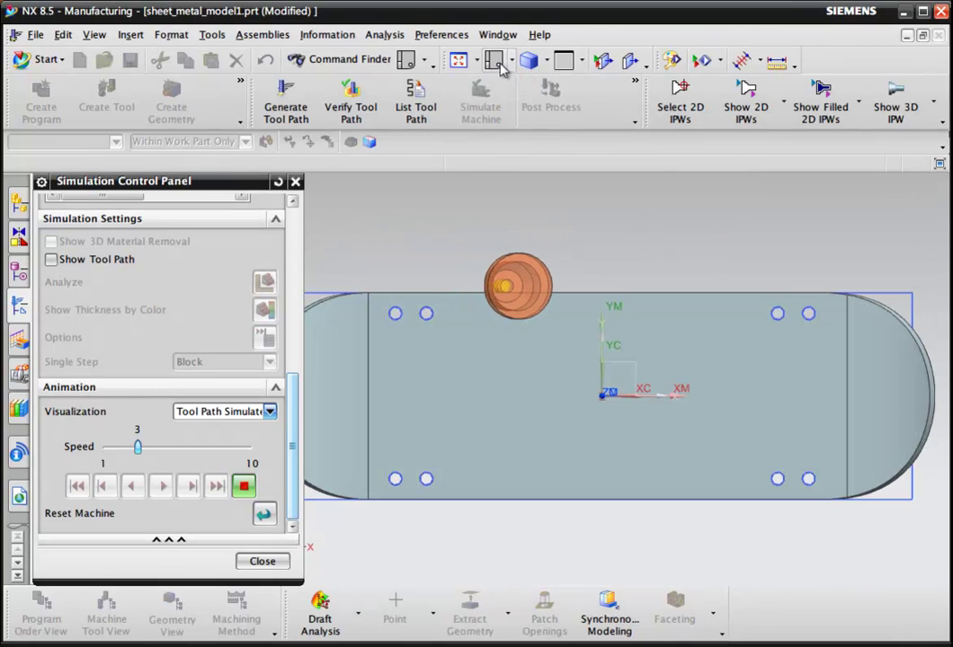
left_click(513, 65)
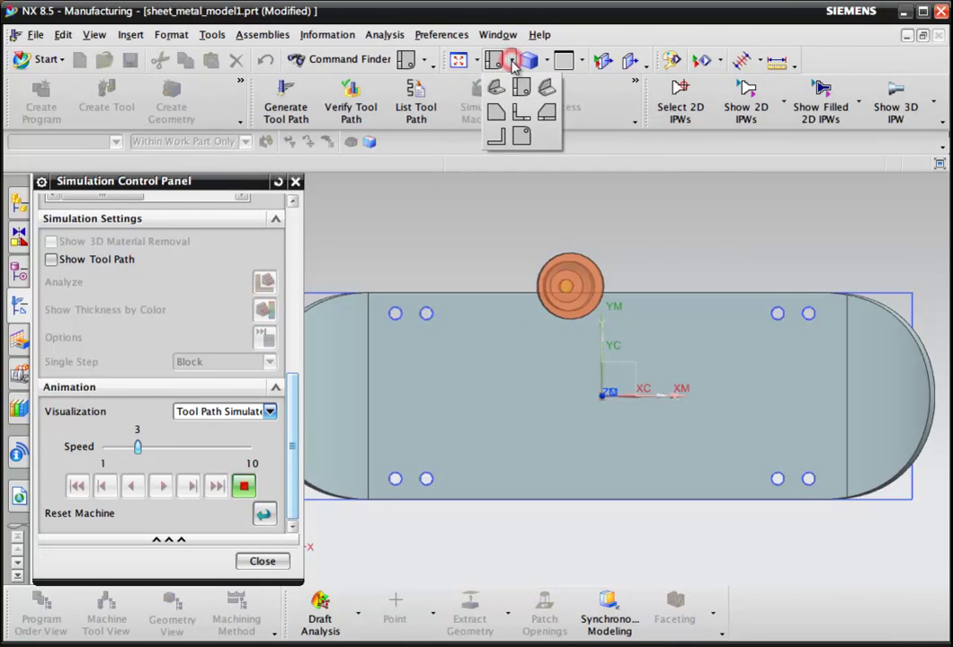
left_click(494, 112)
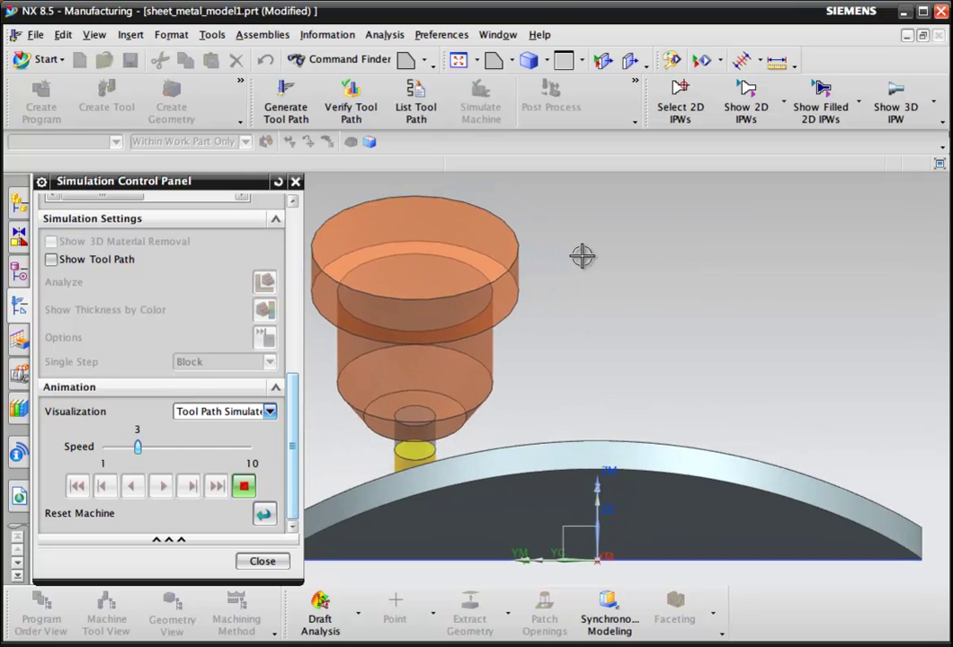
key("ctrl+alt+f")
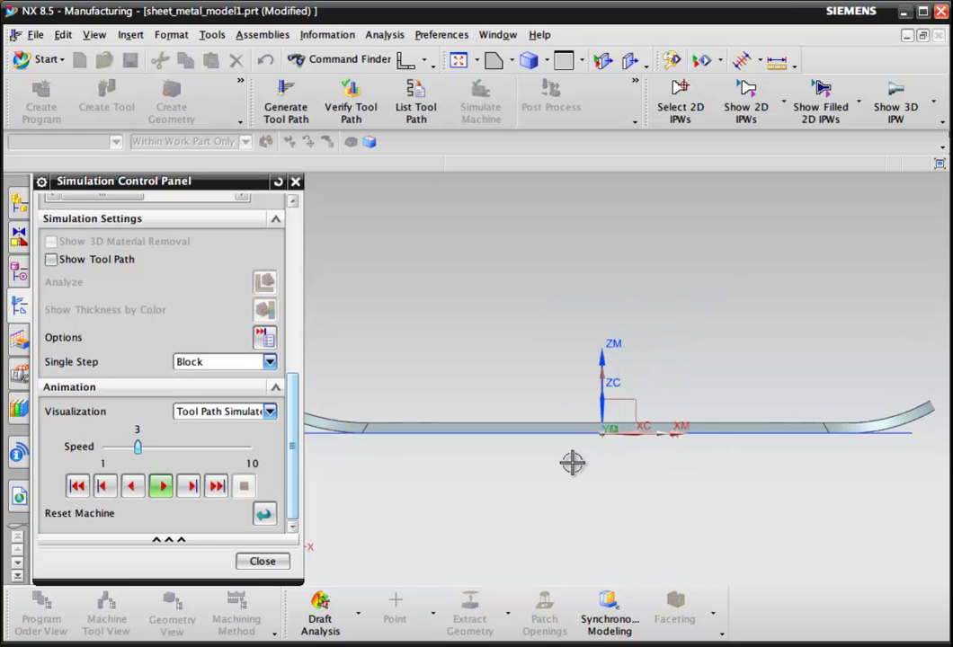
key("Home")
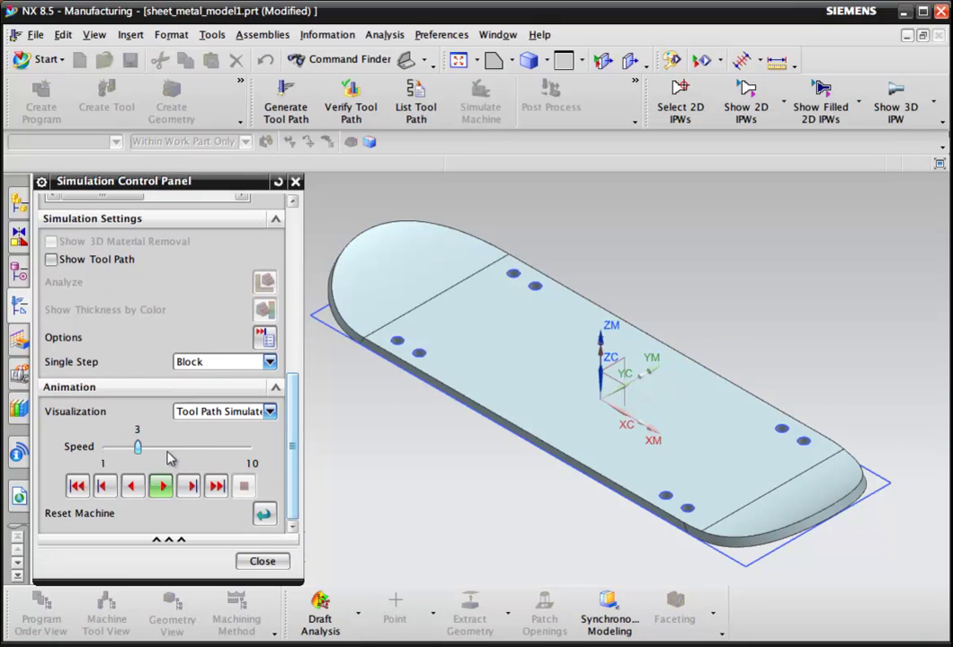
Replay the simulation from the start at speed 8 and close it when finished
left_click_drag(137, 447, 220, 449)
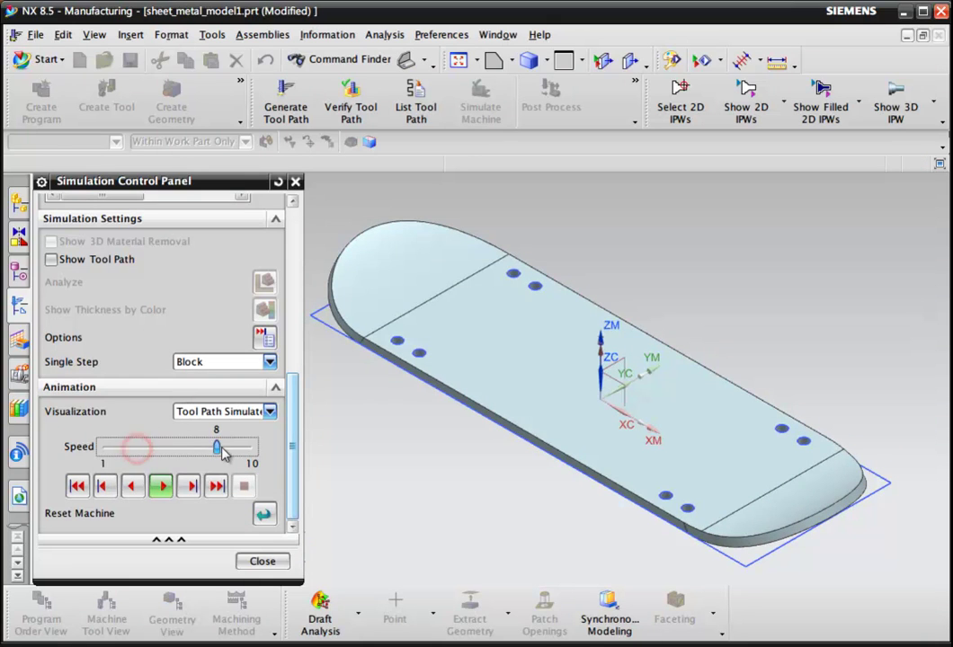
left_click(79, 486)
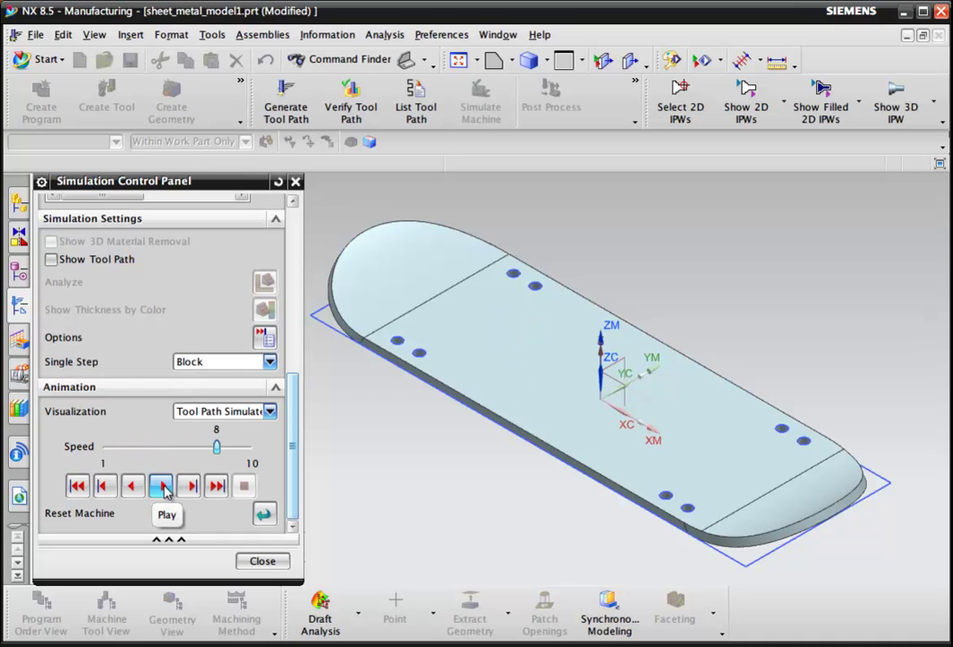
left_click(162, 486)
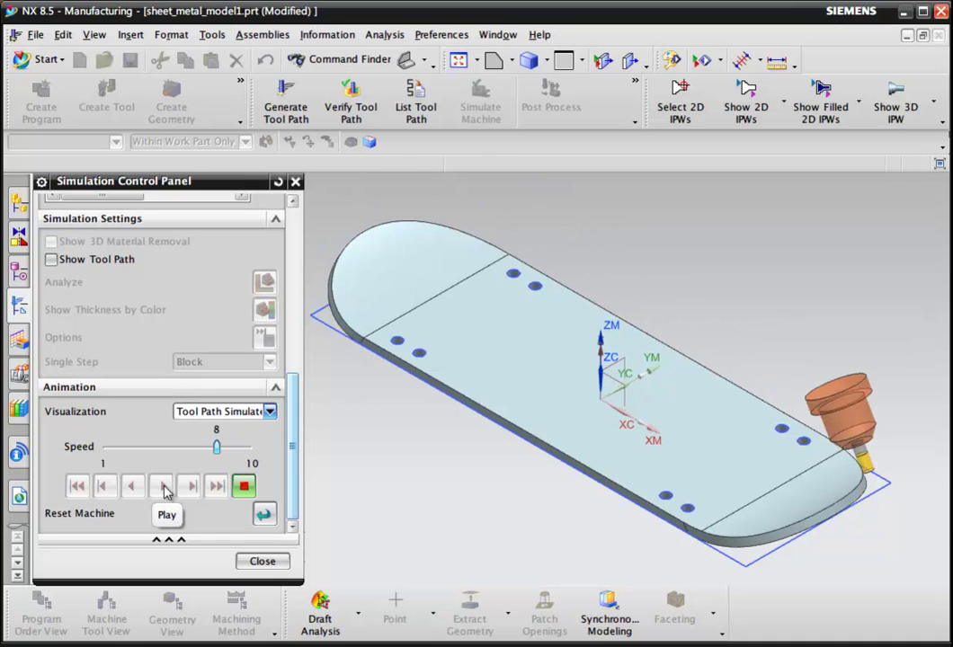
left_click(279, 565)
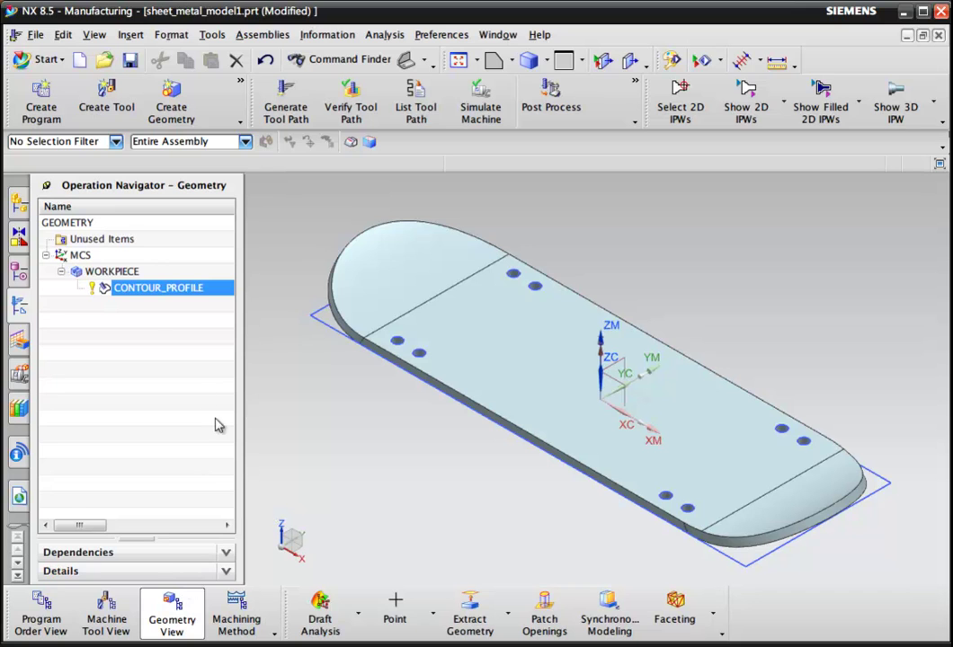
Start Find Features from the Machining Feature Navigator with Parametric Recognition as the type
left_click(142, 311)
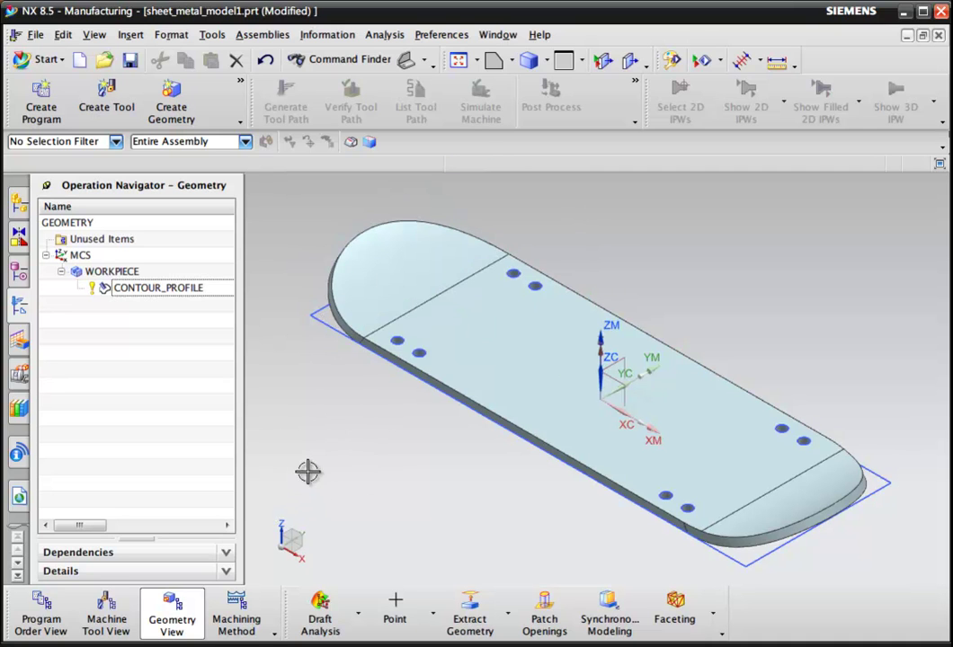
left_click(18, 340)
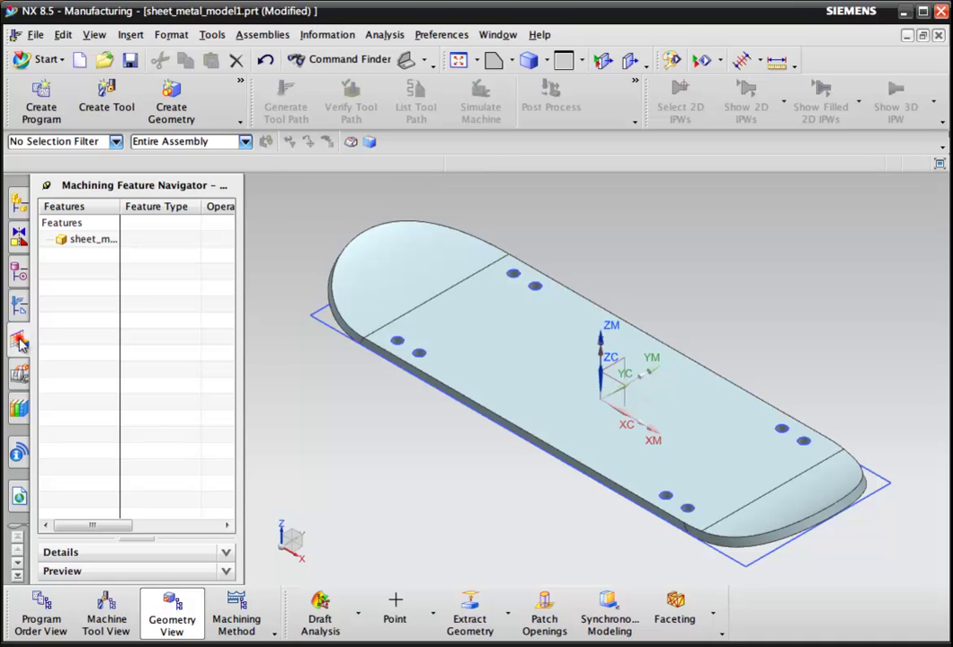
right_click(145, 294)
left_click(212, 413)
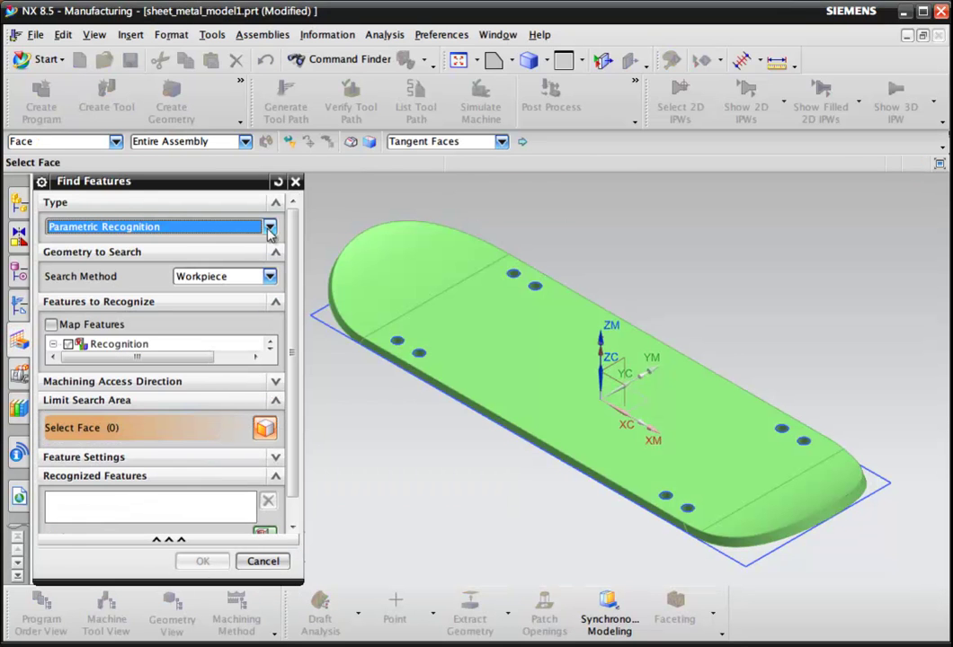
left_click(269, 227)
left_click(220, 256)
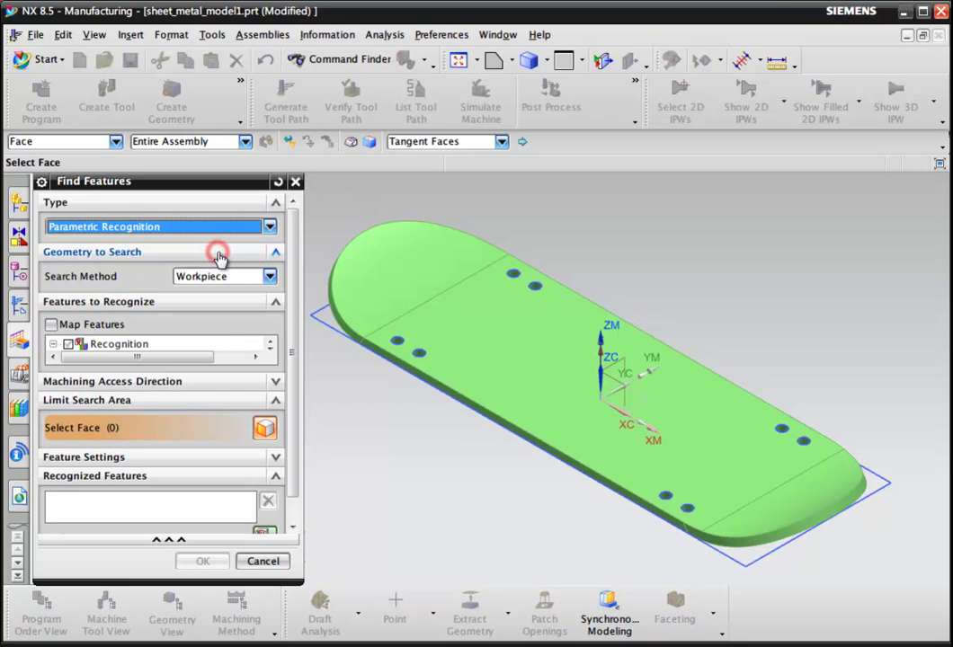
Enlarge the Find Features dialog and tick the STEPS feature type to search for
left_click_drag(299, 582, 295, 639)
left_click(275, 358)
left_click(275, 358)
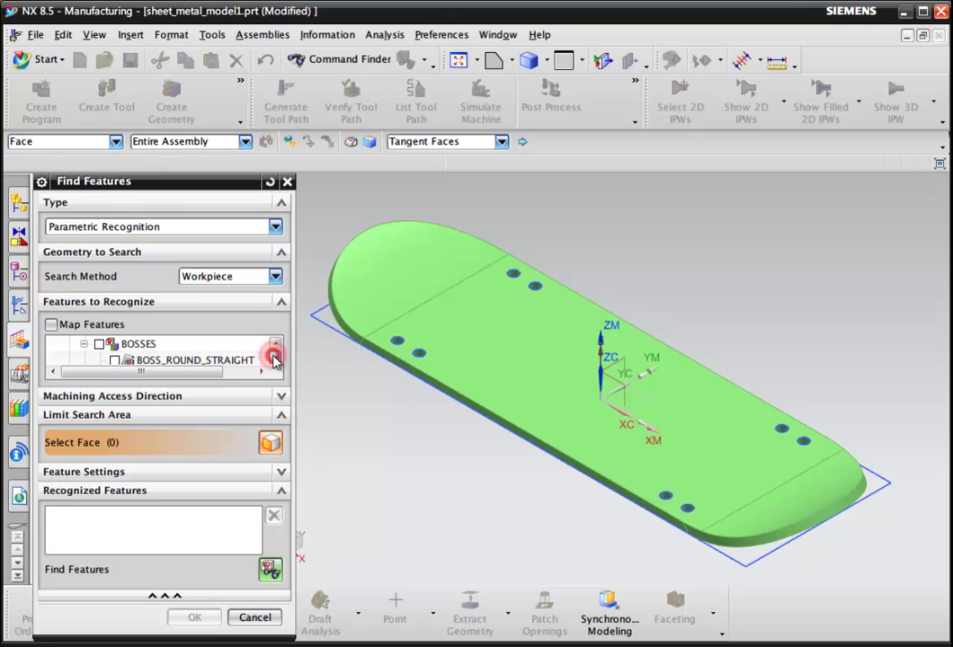
left_click(275, 358)
left_click(275, 360)
left_click(276, 359)
left_click(275, 360)
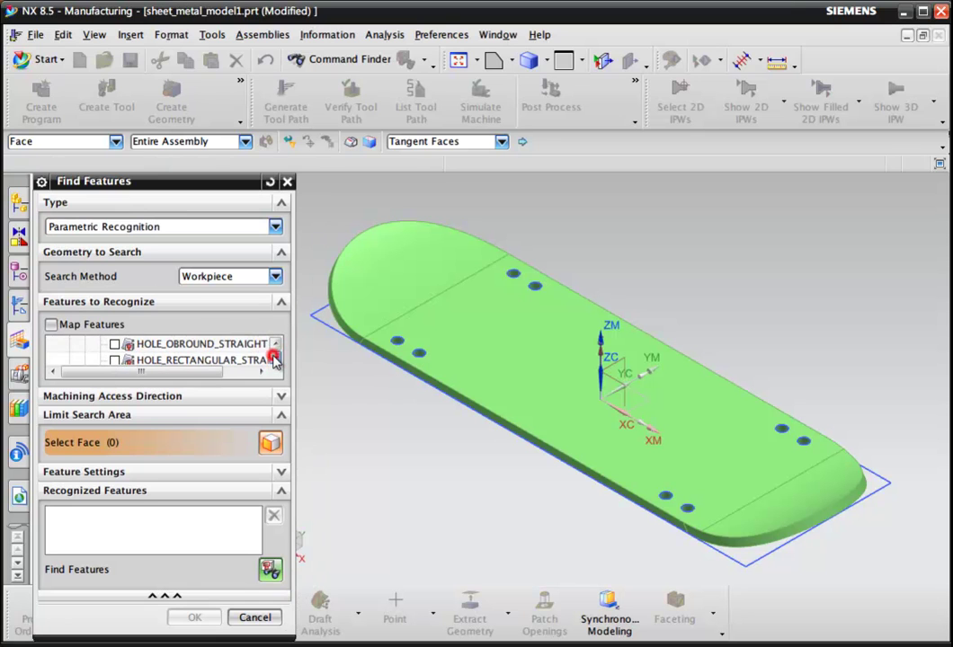
left_click(275, 360)
left_click(275, 360)
left_click(275, 360)
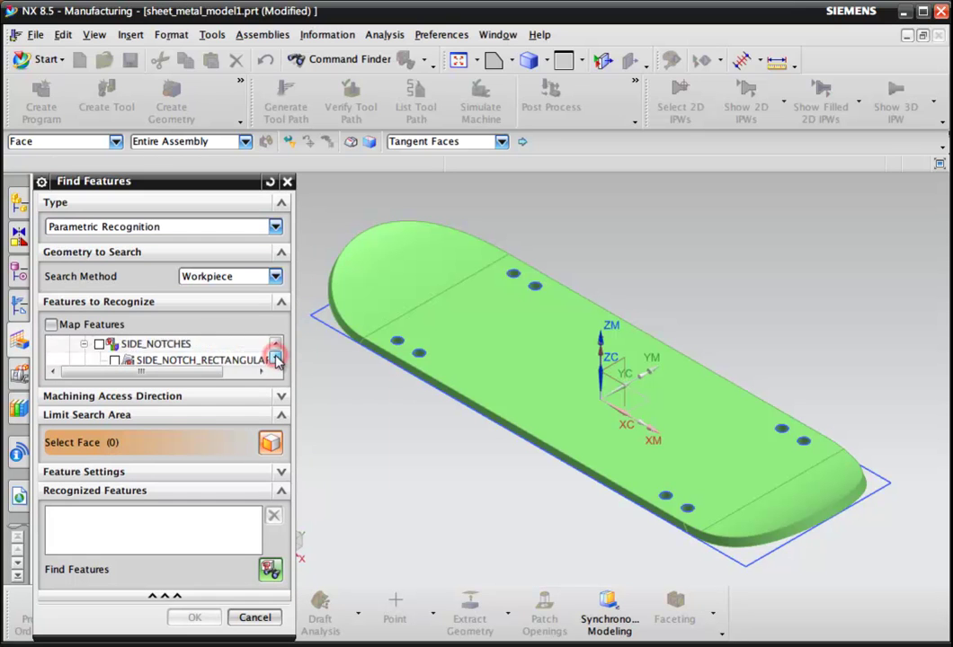
left_click(275, 359)
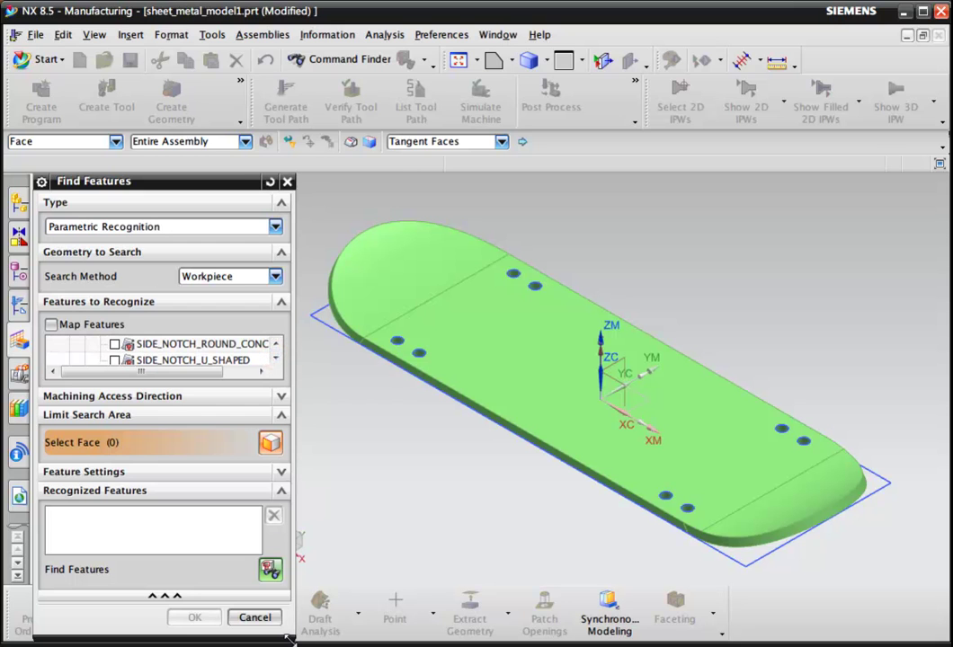
left_click_drag(290, 637, 314, 646)
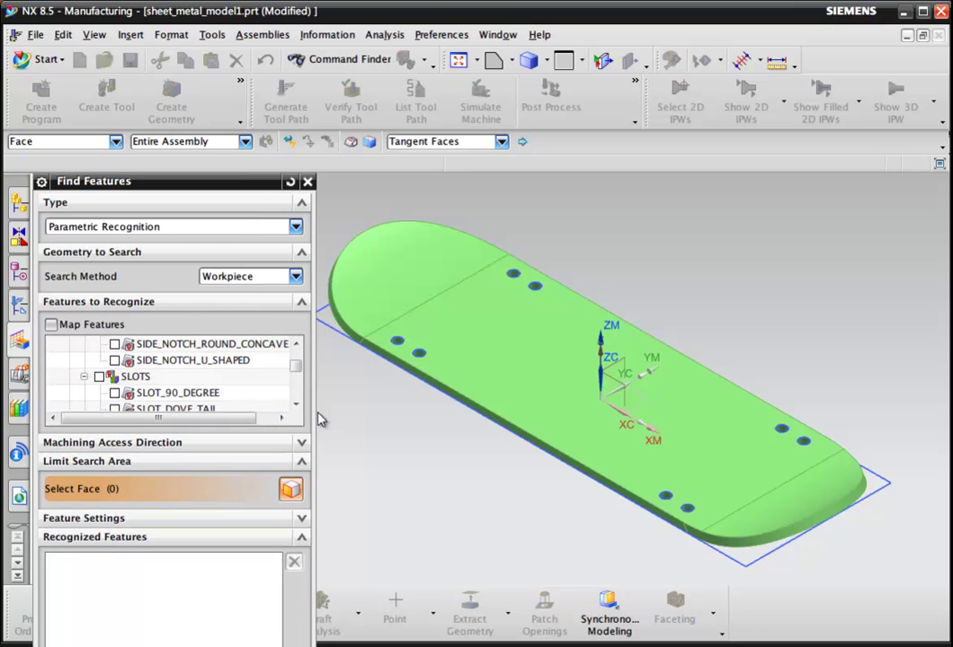
left_click_drag(296, 369, 298, 380)
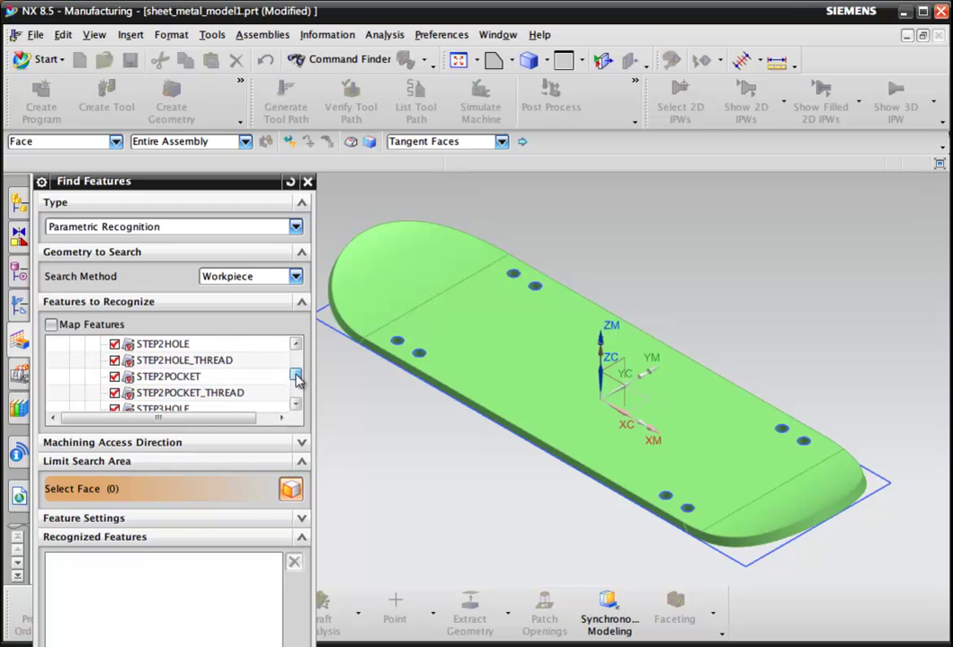
scroll(251, 377, "up", 2)
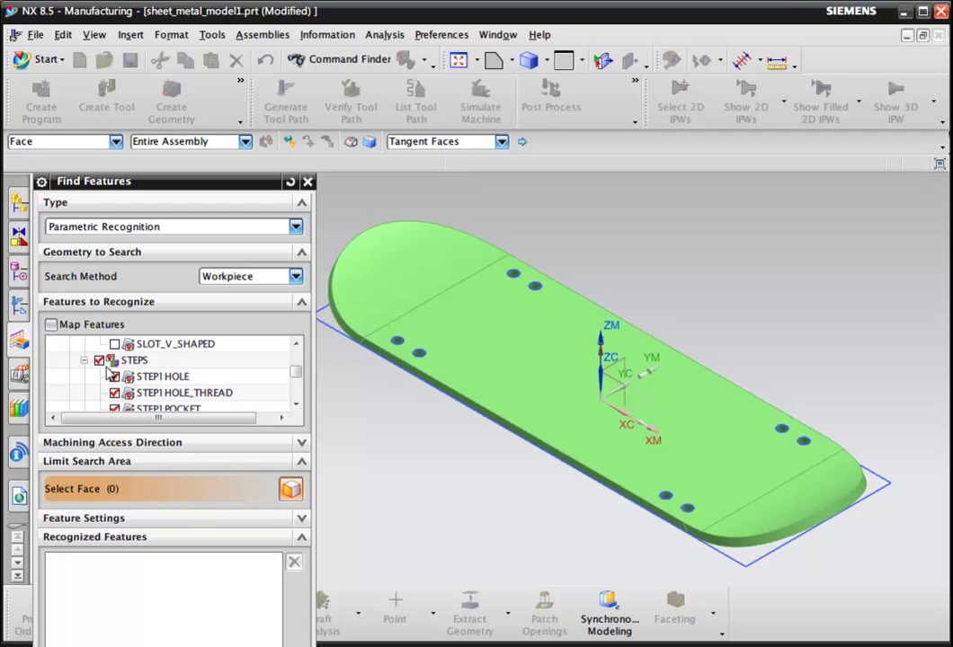
left_click_drag(295, 374, 298, 400)
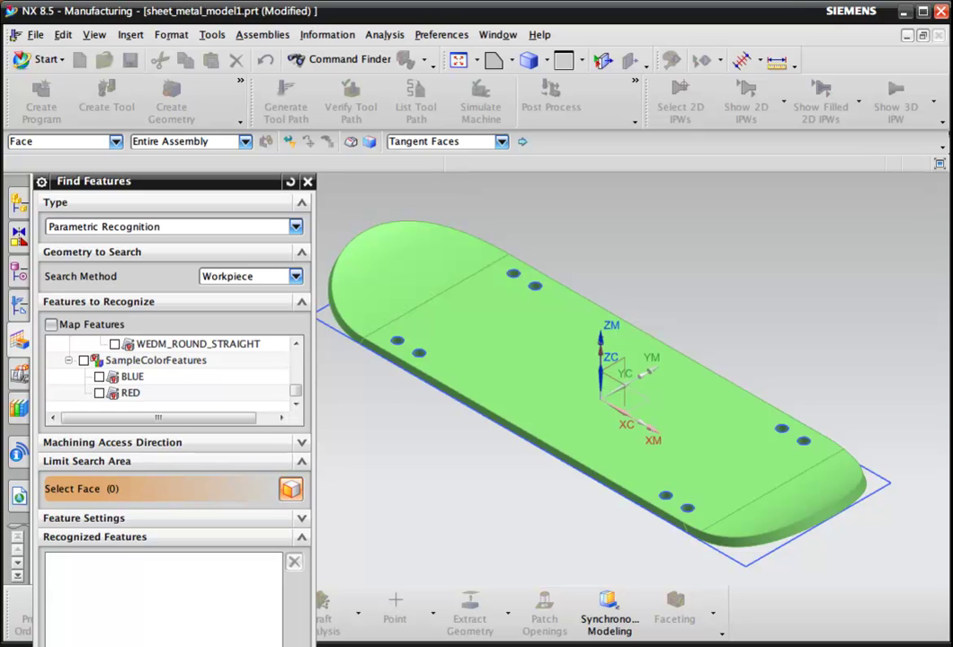
Run feature recognition on the workpiece and check the first two recognized STEP1 HOLE features
left_click(285, 562)
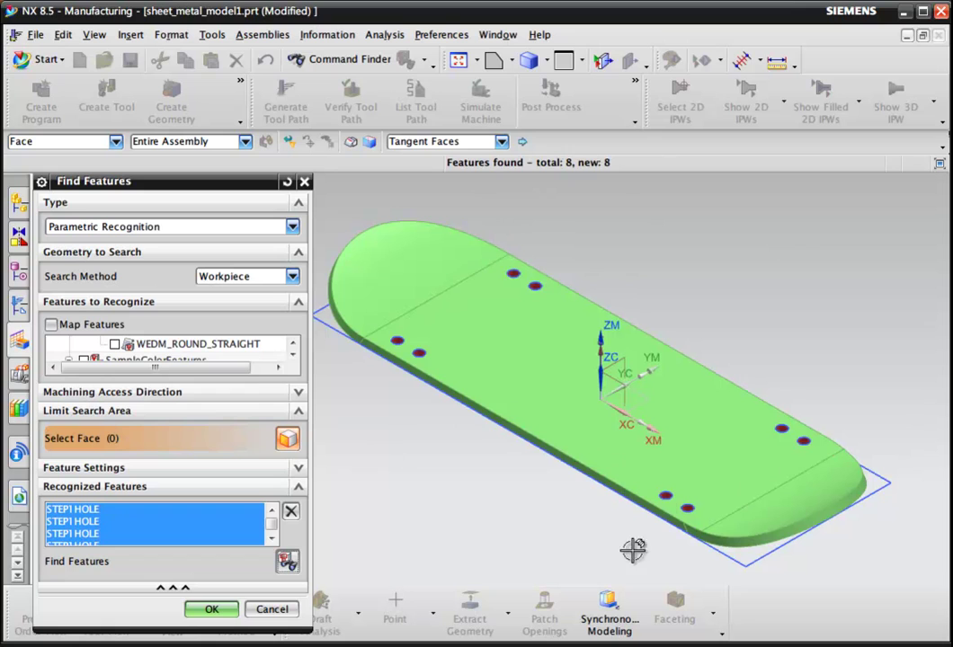
left_click(102, 510)
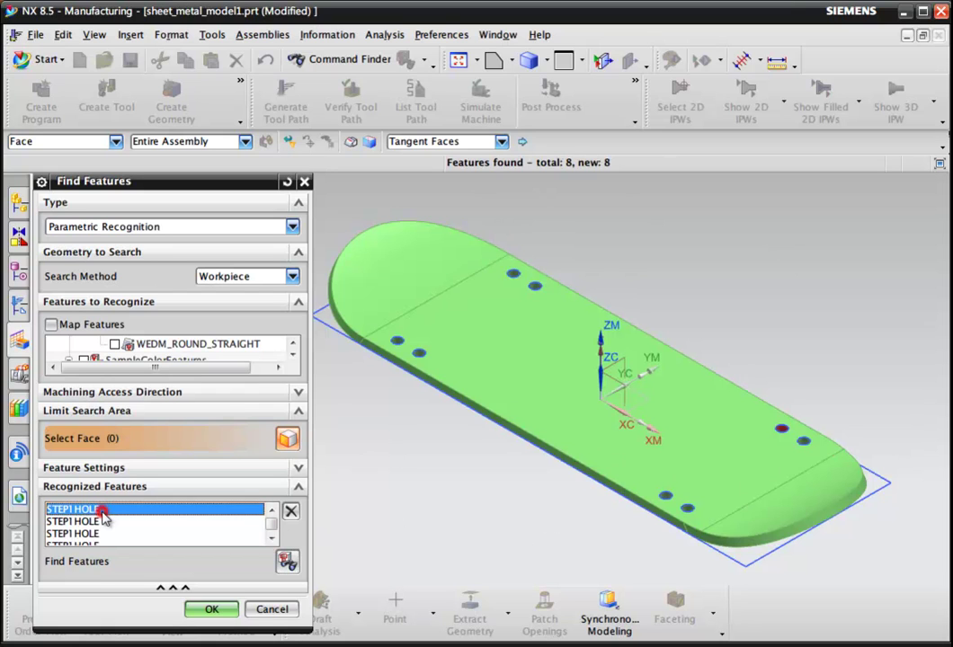
left_click(104, 521)
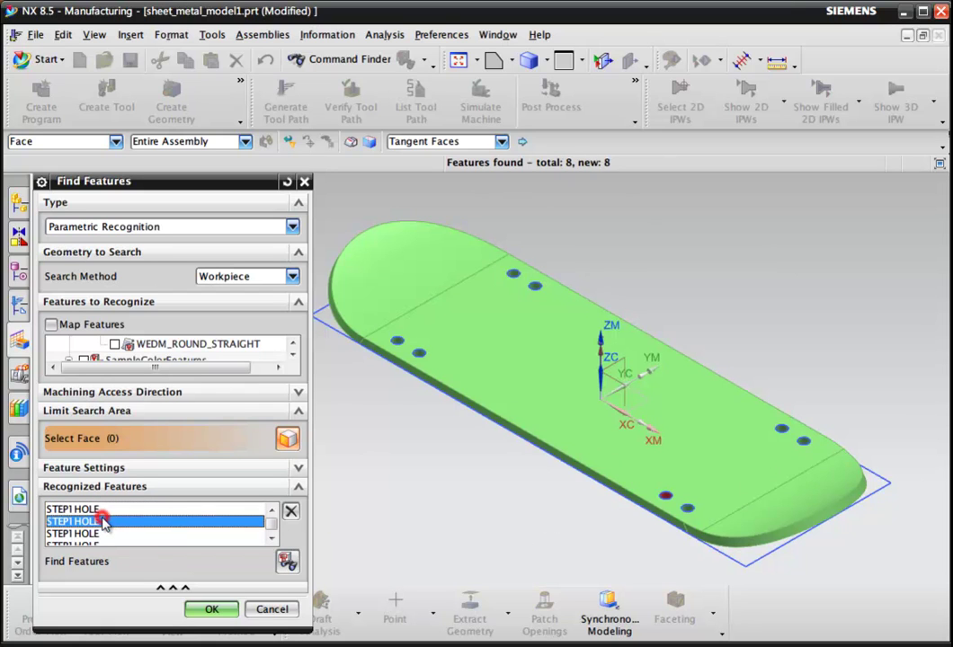
Create a feature process for the eight STEP1 HOLE features using the MillDrill knowledge library
left_click(210, 610)
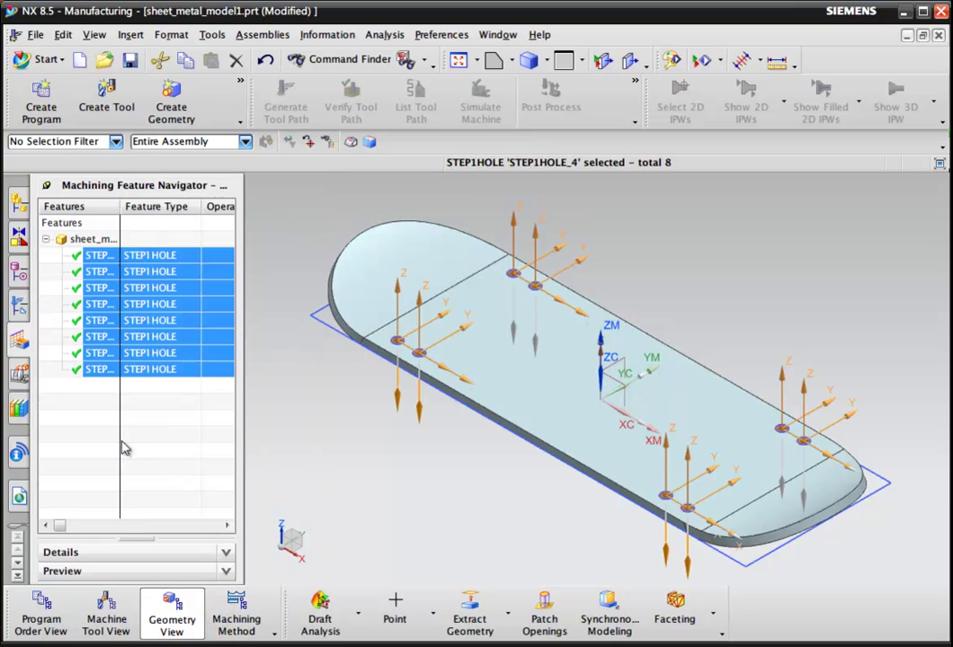
right_click(145, 322)
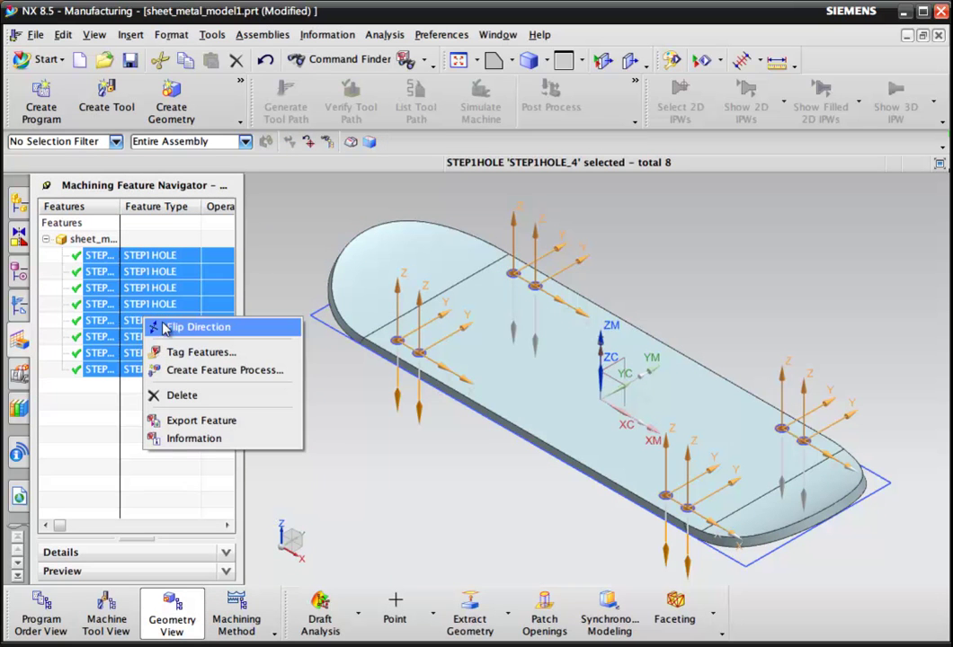
left_click(183, 372)
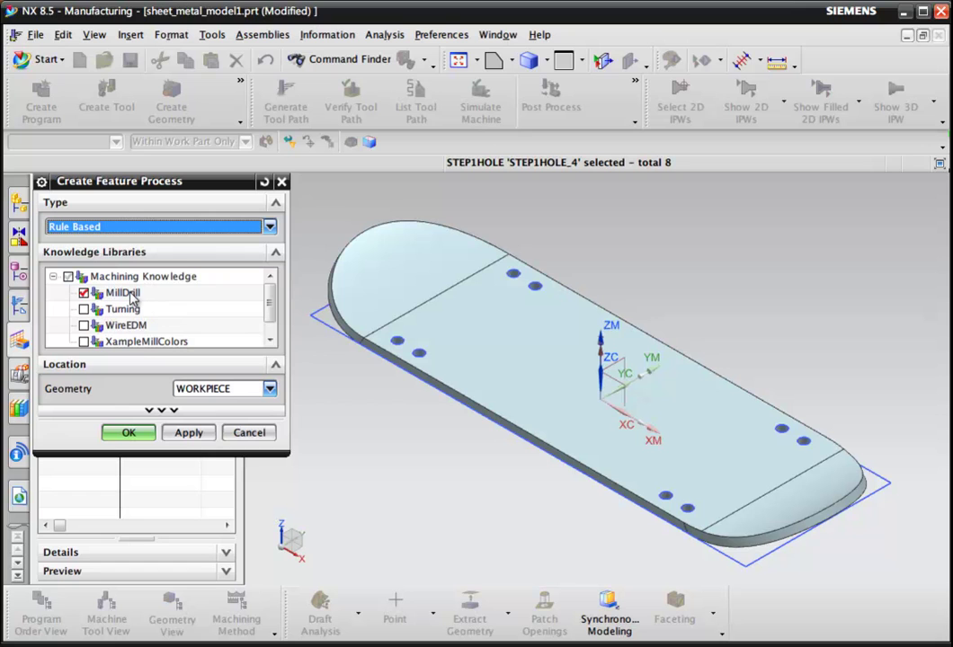
left_click(128, 433)
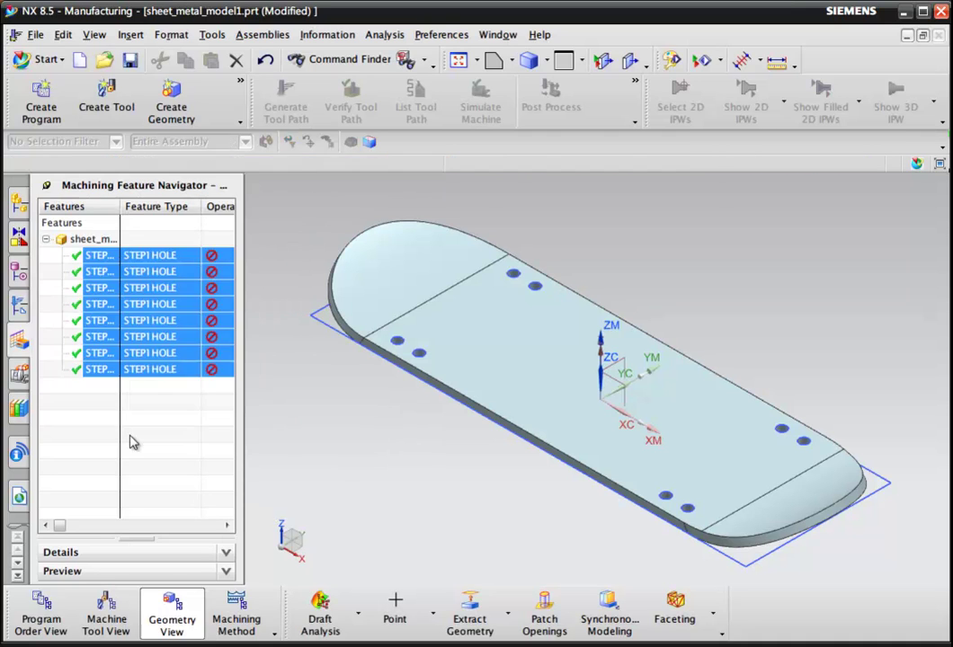
Expand STEP1 HOLE and review its SPOT_DRILL, DRILL_IN_CENTER_S1H and DRILL_UP_S1H operations
left_click(20, 307)
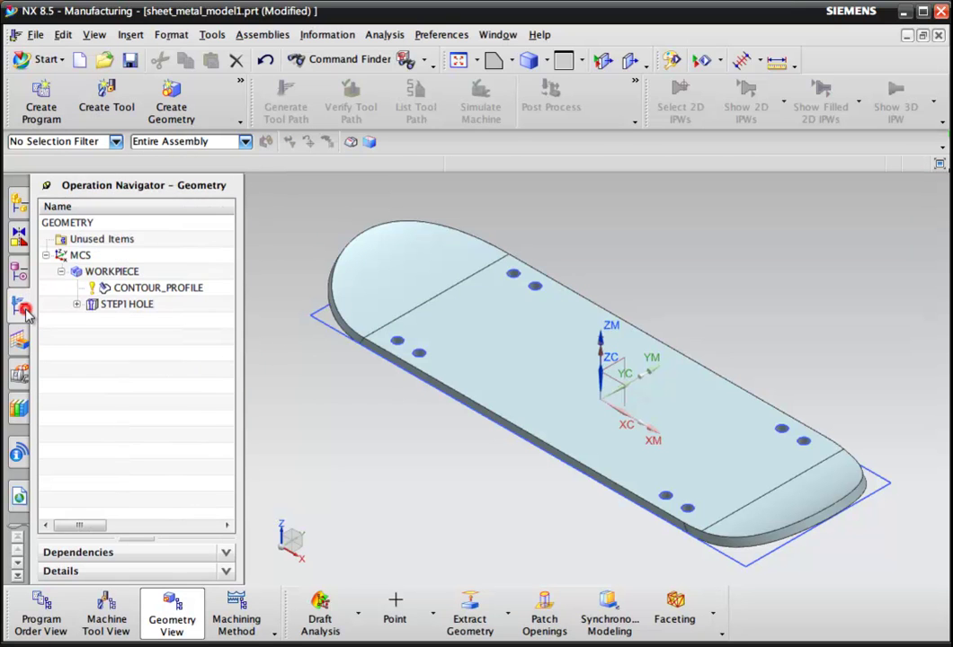
left_click(77, 305)
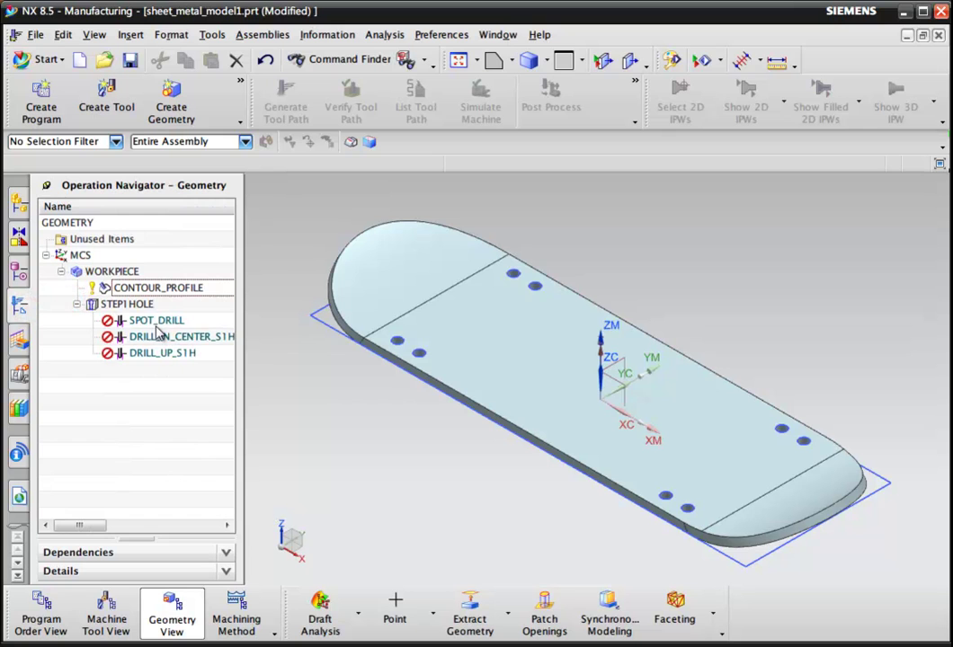
left_click(155, 322)
left_click(154, 337)
left_click(147, 352)
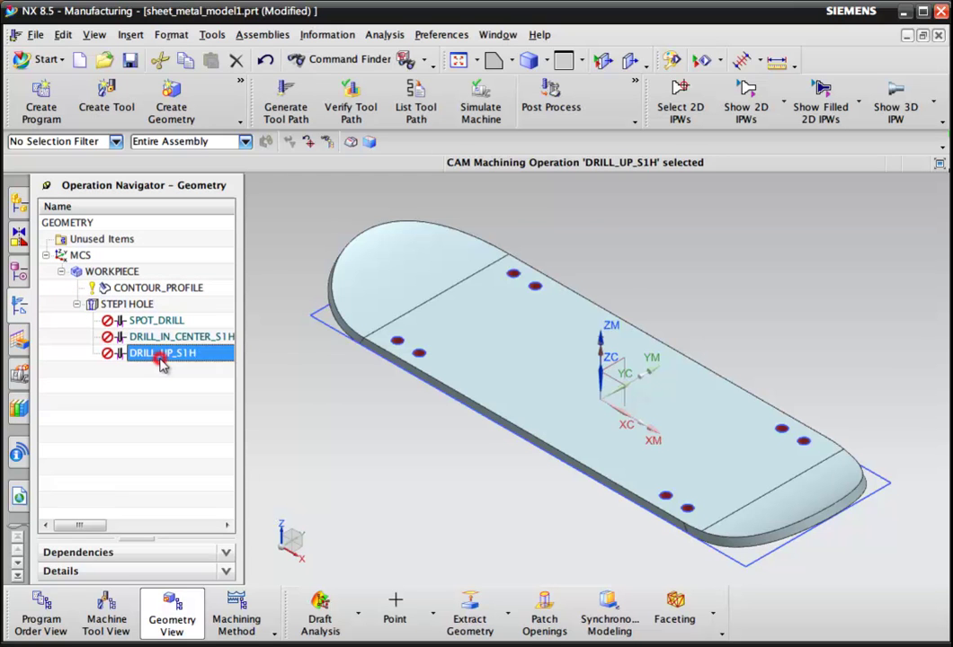
left_click(160, 339)
left_click(158, 321)
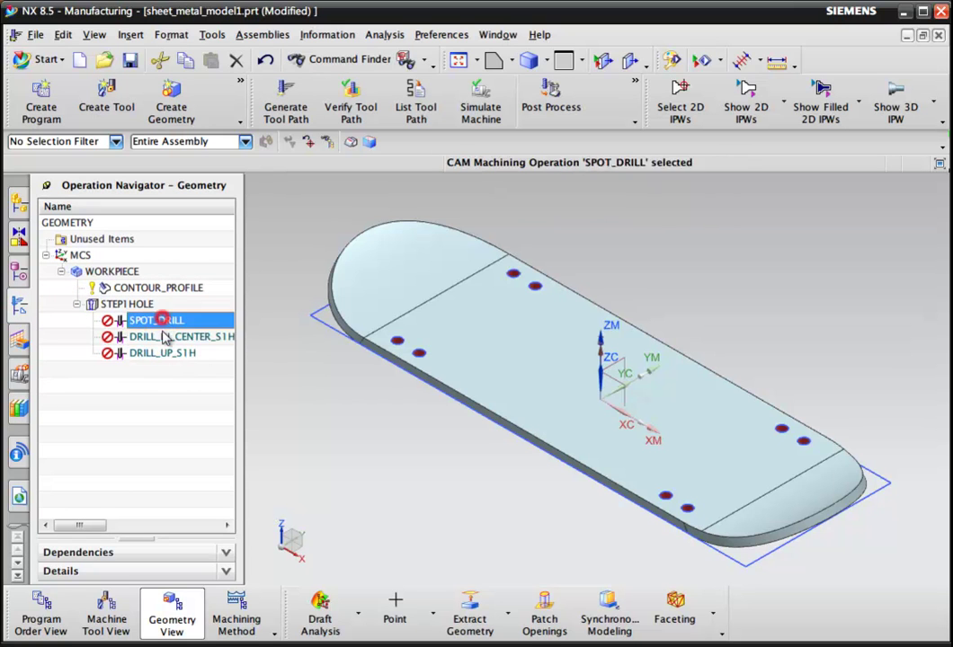
left_click(161, 337)
left_click(162, 322)
left_click(153, 336)
left_click(162, 352)
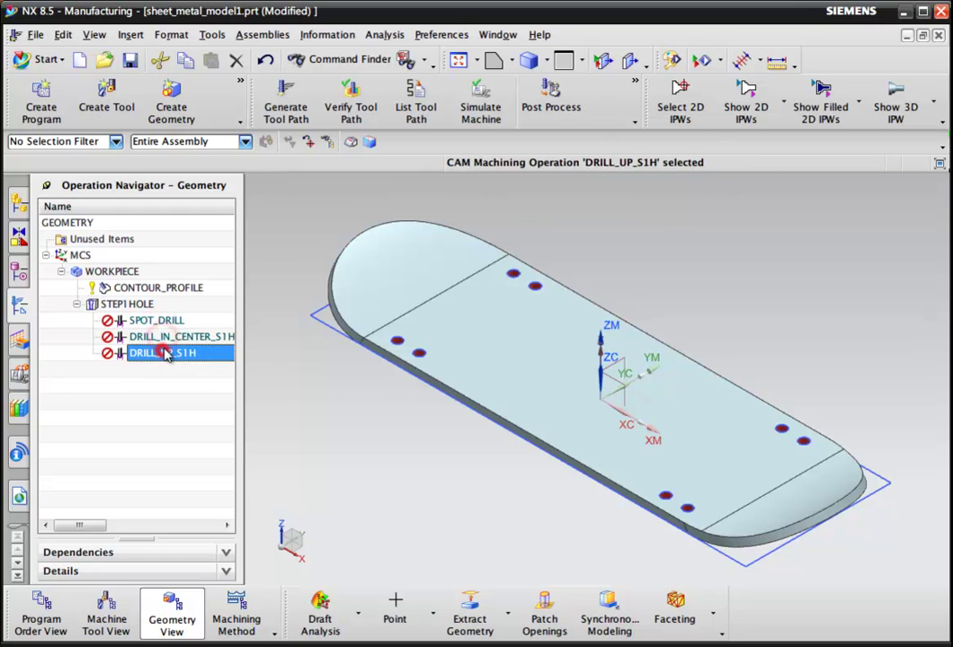
left_click(165, 338)
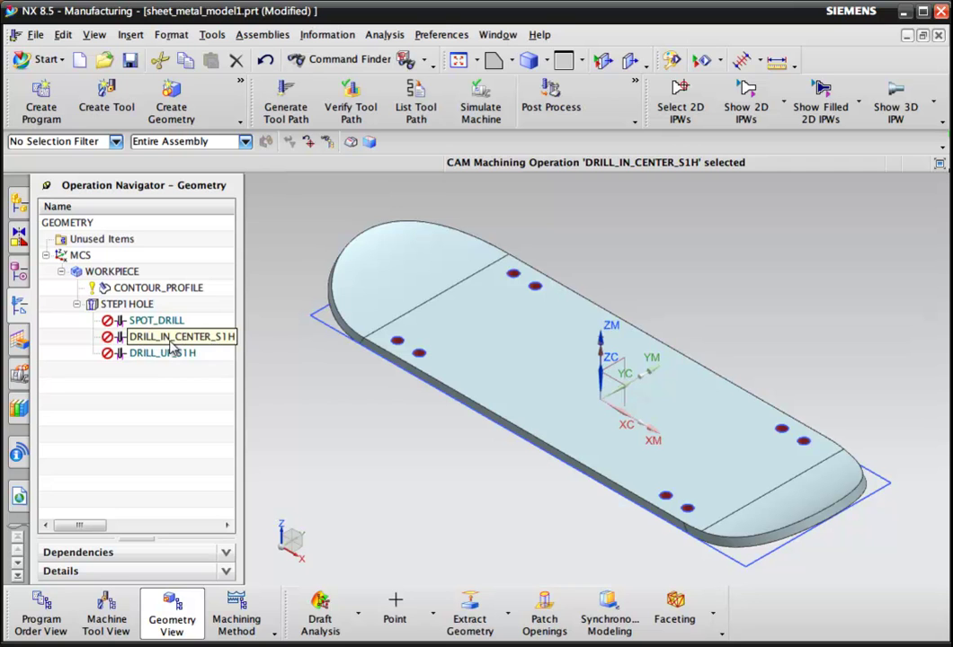
Edit DRILL_IN_CENTER_S1H to use tool MILL_12.7, generate its path and accept it
right_click(167, 340)
double_click(149, 340)
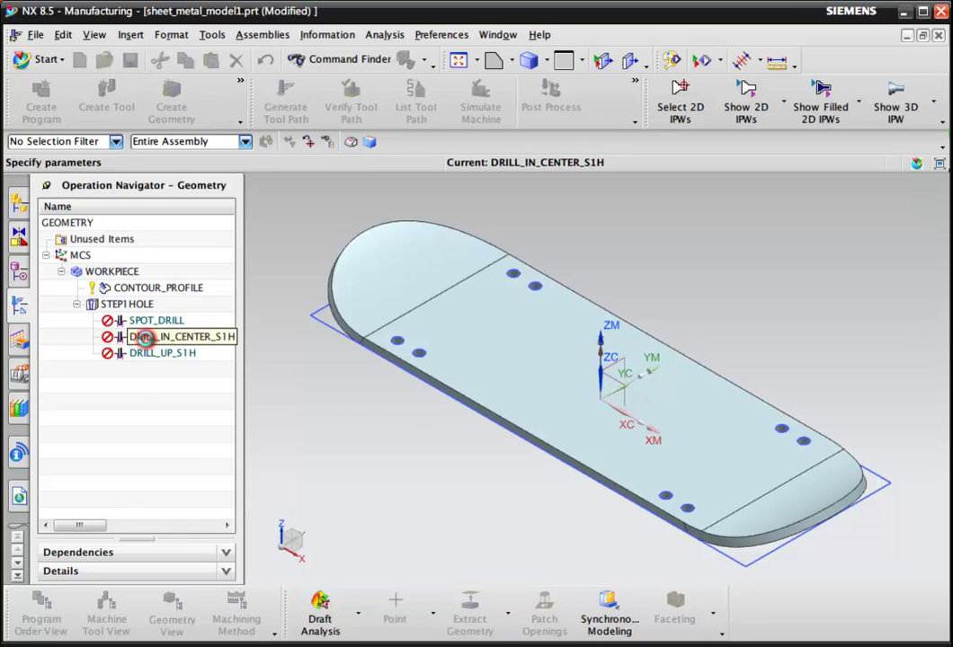
scroll(290, 394, "down", 4)
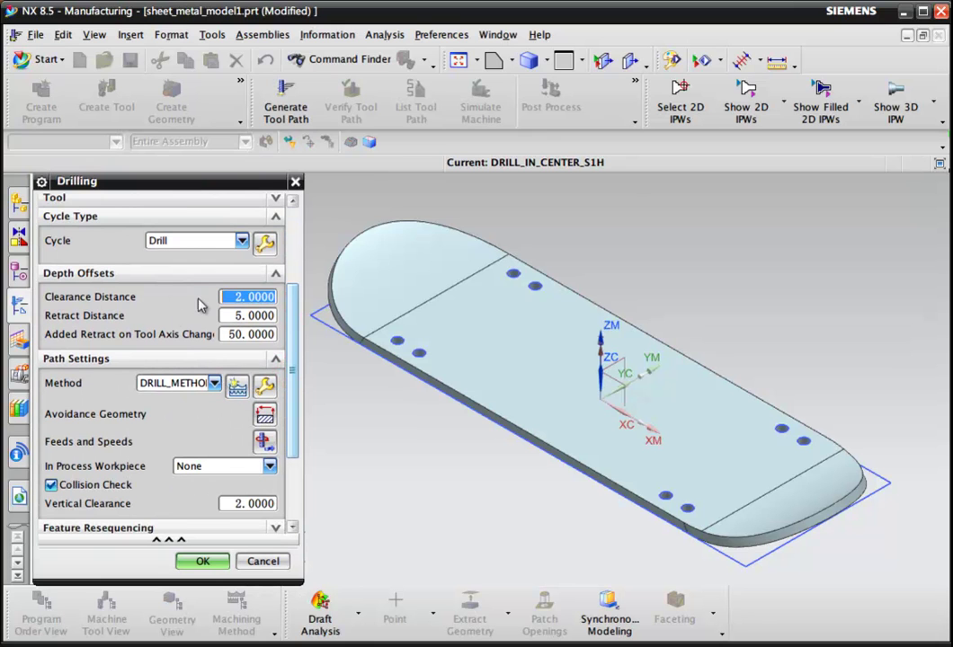
left_click(194, 200)
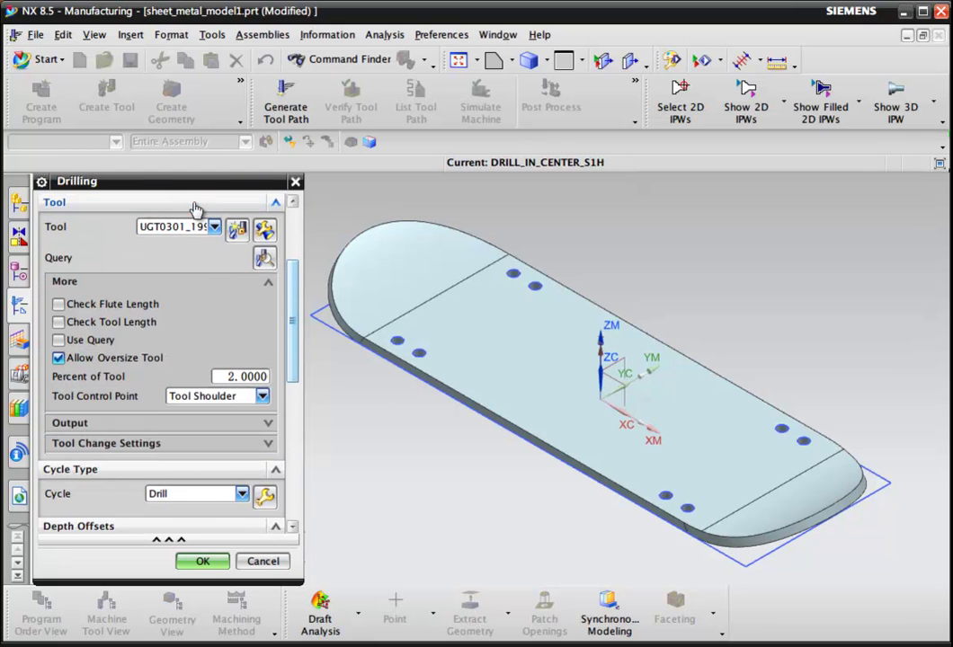
left_click(208, 231)
left_click(194, 240)
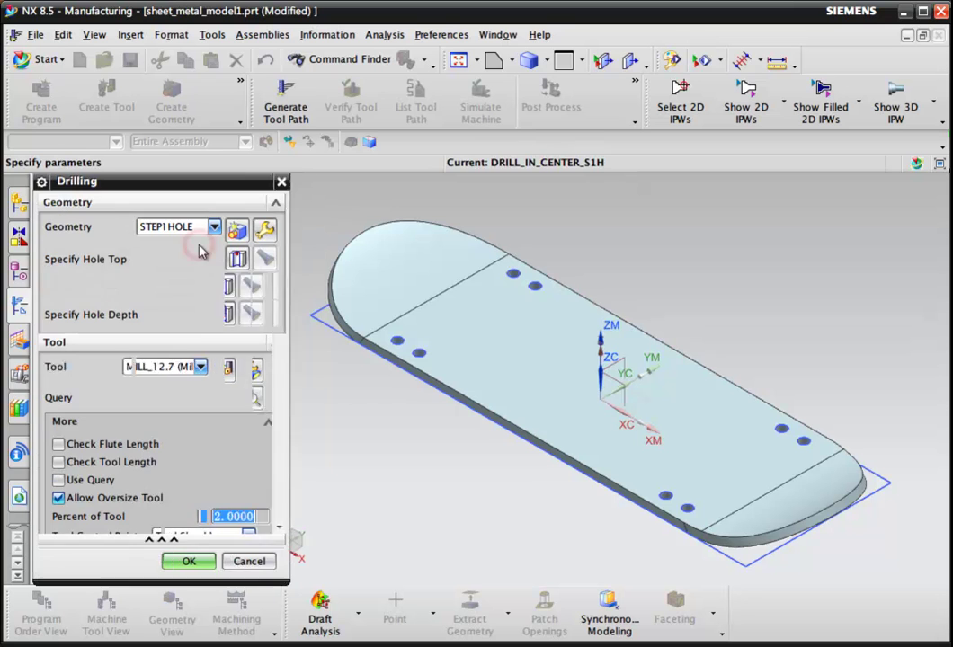
left_click_drag(295, 314, 299, 505)
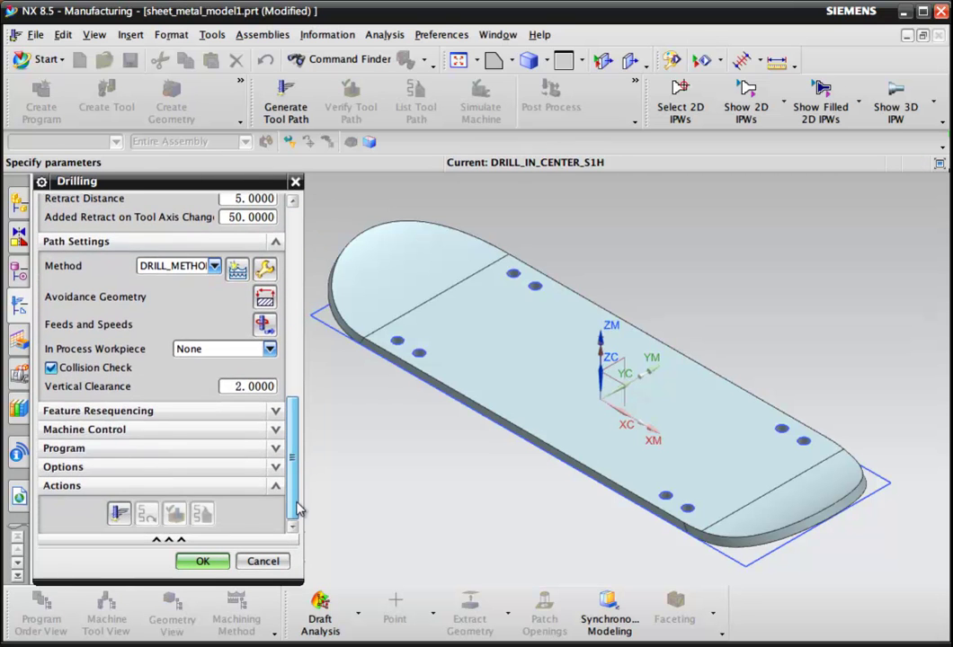
left_click(118, 516)
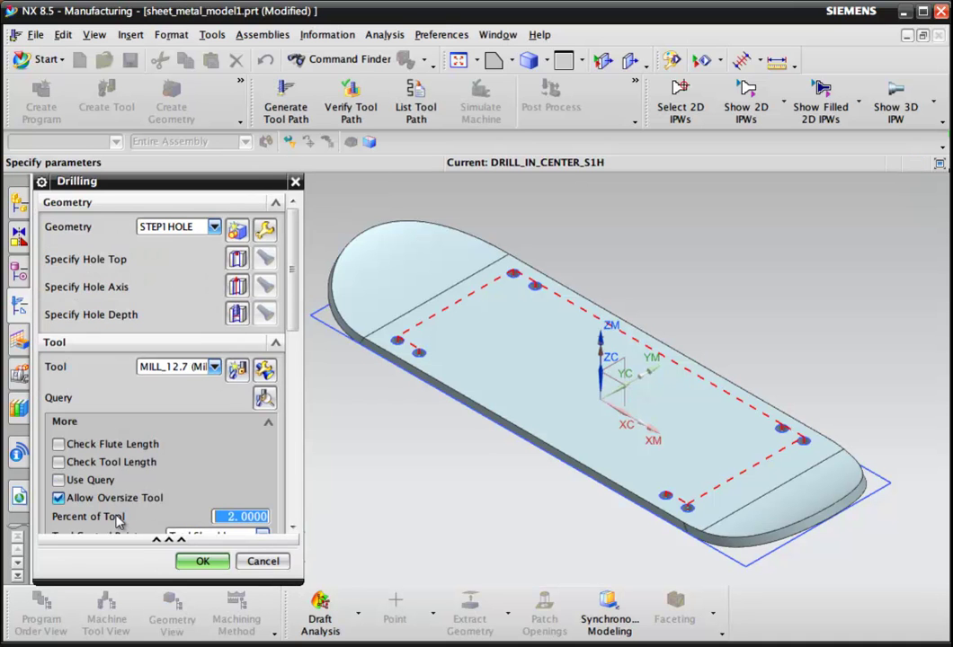
left_click(200, 561)
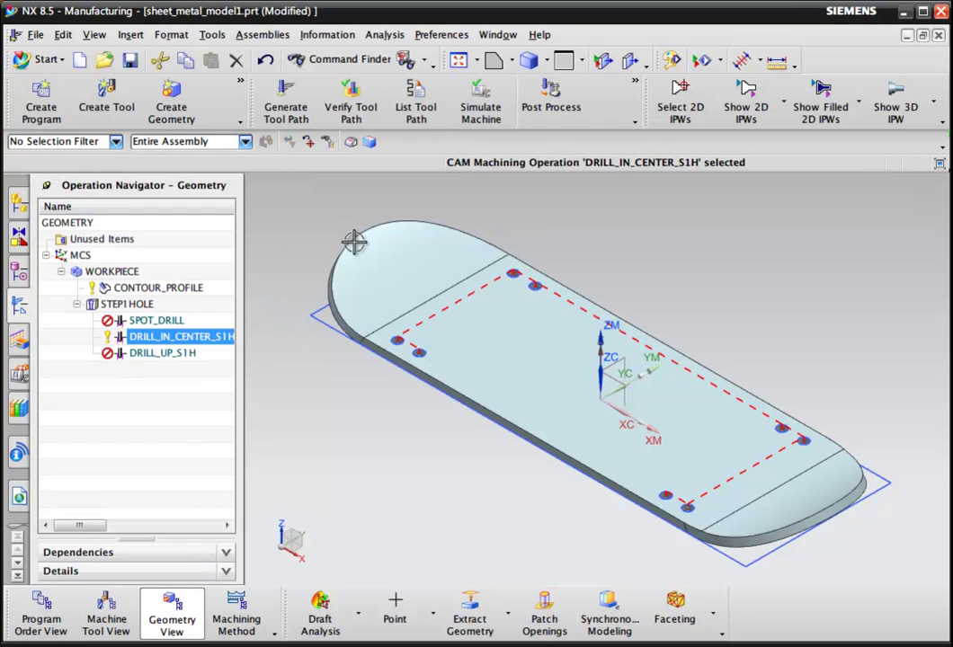
Play the drilling simulation at reduced speed, raising it to 4, then close the simulation
left_click(477, 115)
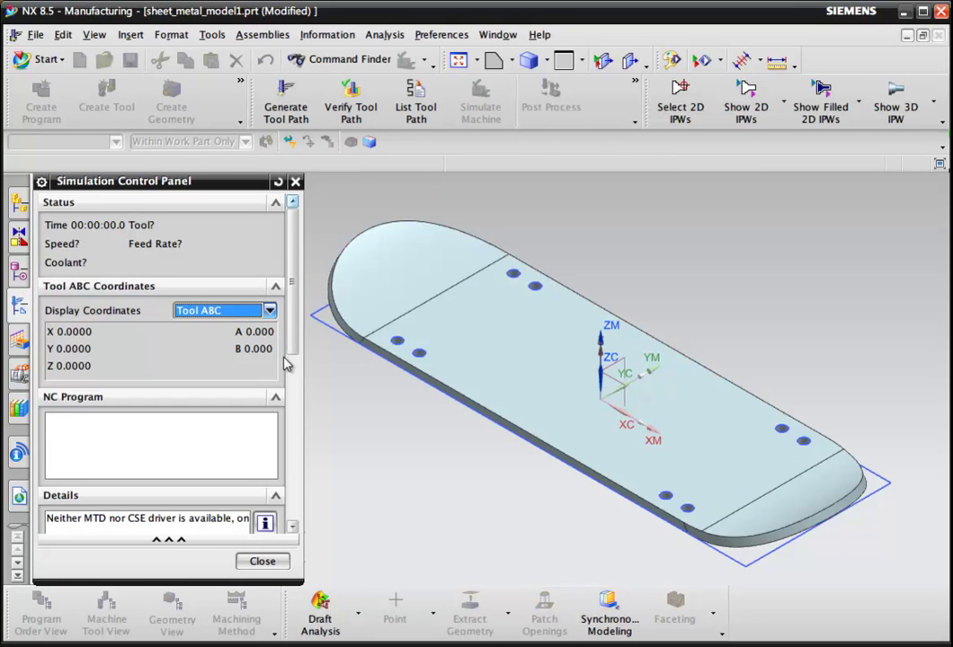
left_click(290, 345)
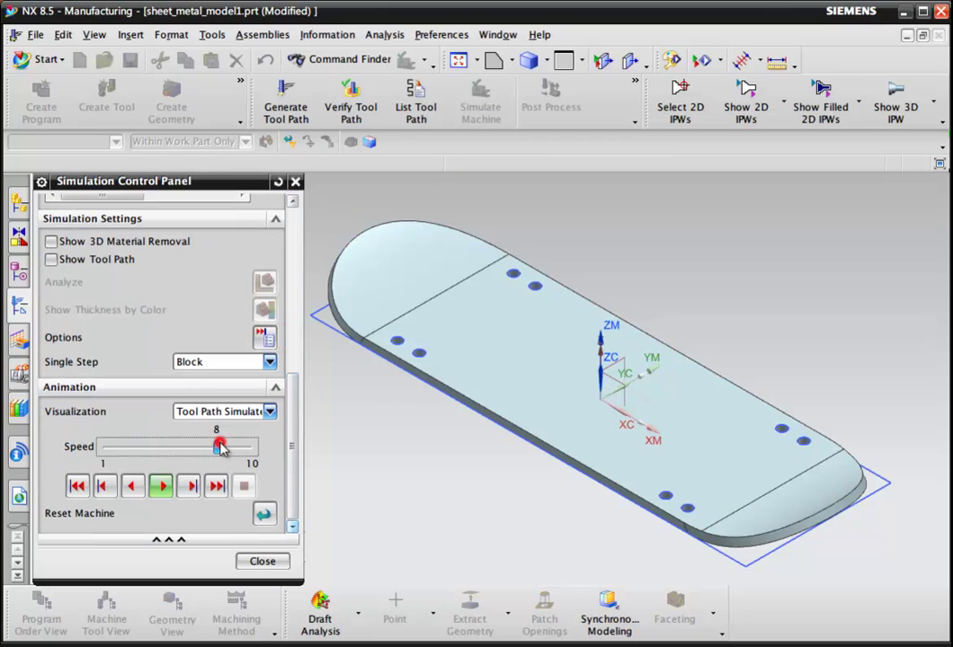
left_click_drag(219, 447, 132, 450)
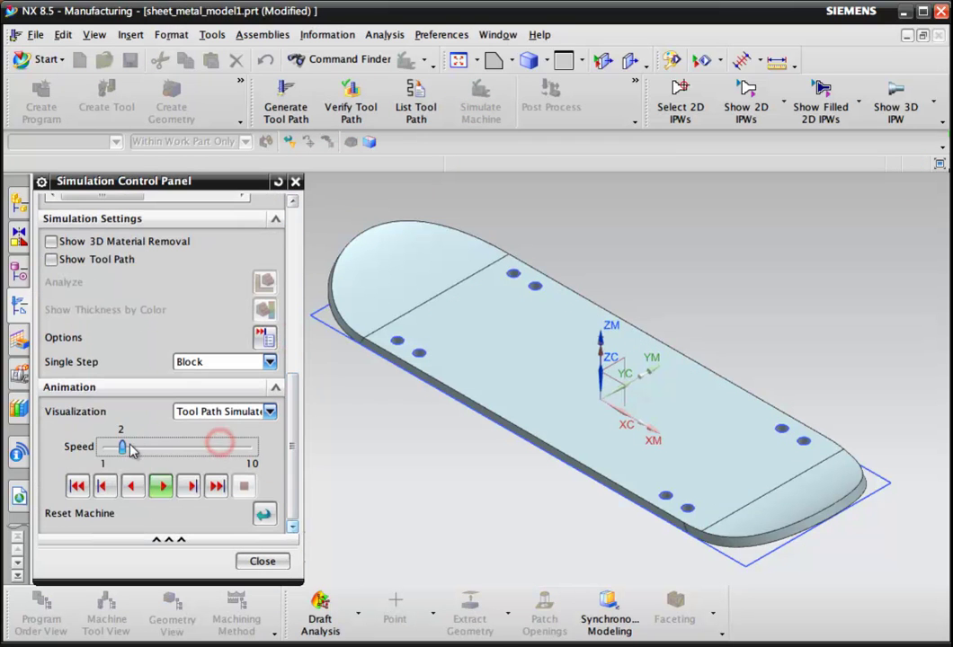
left_click(161, 485)
left_click(163, 486)
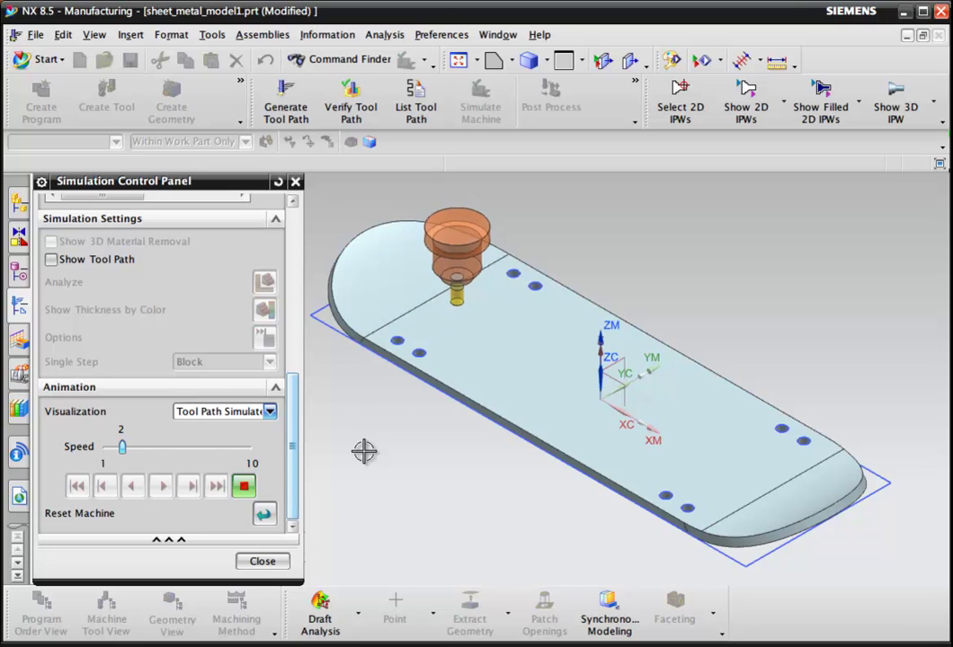
left_click_drag(121, 451, 138, 450)
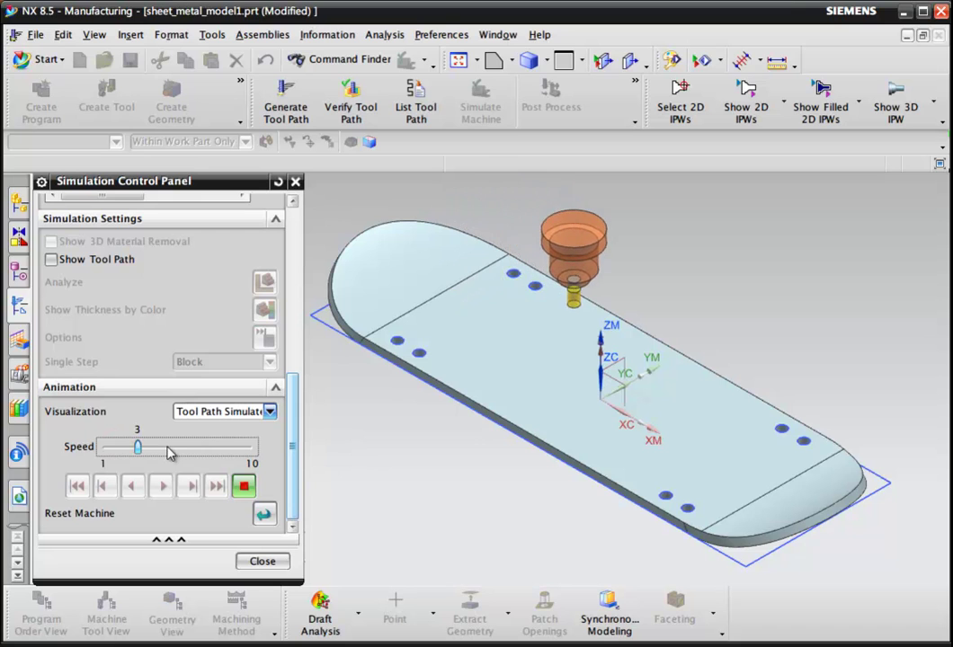
left_click(169, 452)
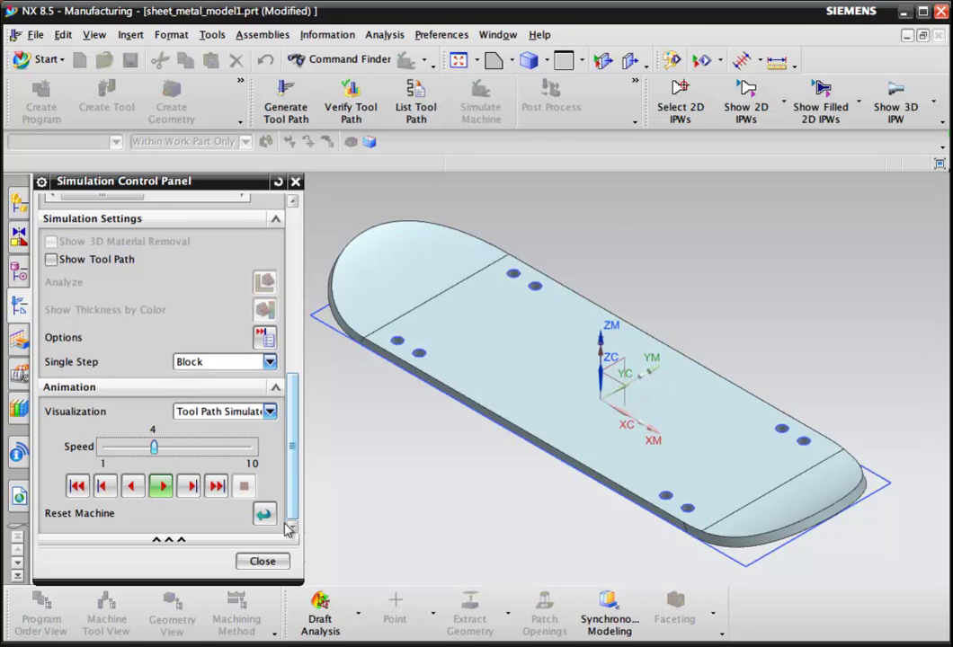
left_click(262, 562)
Post-process CONTOUR_PROFILE, choosing between MILL_4_AXIS and WIRE_EDM_4_AXIS postprocessors
left_click(167, 288)
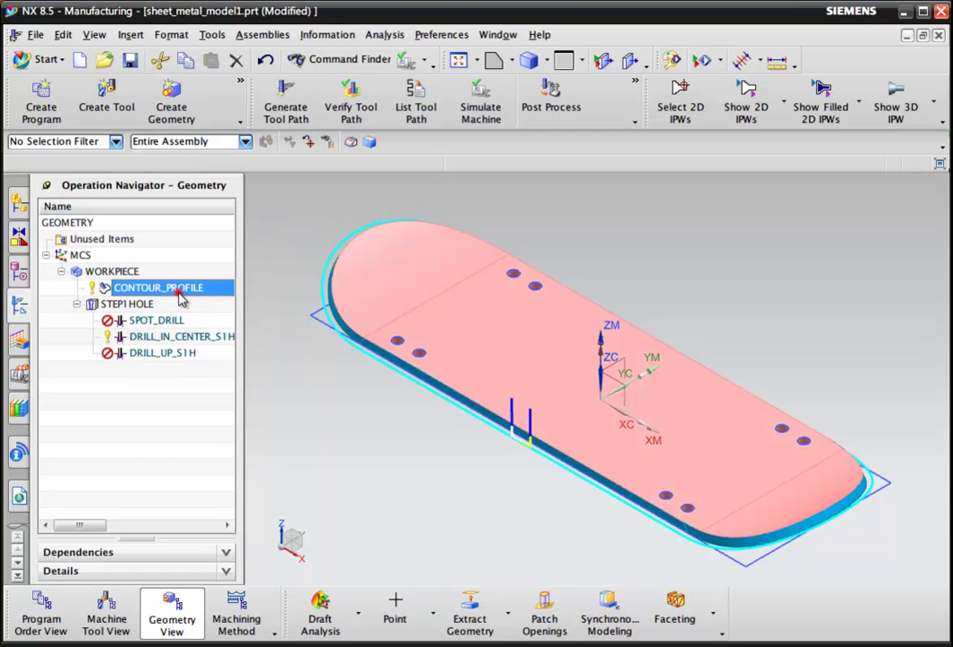
left_click(552, 94)
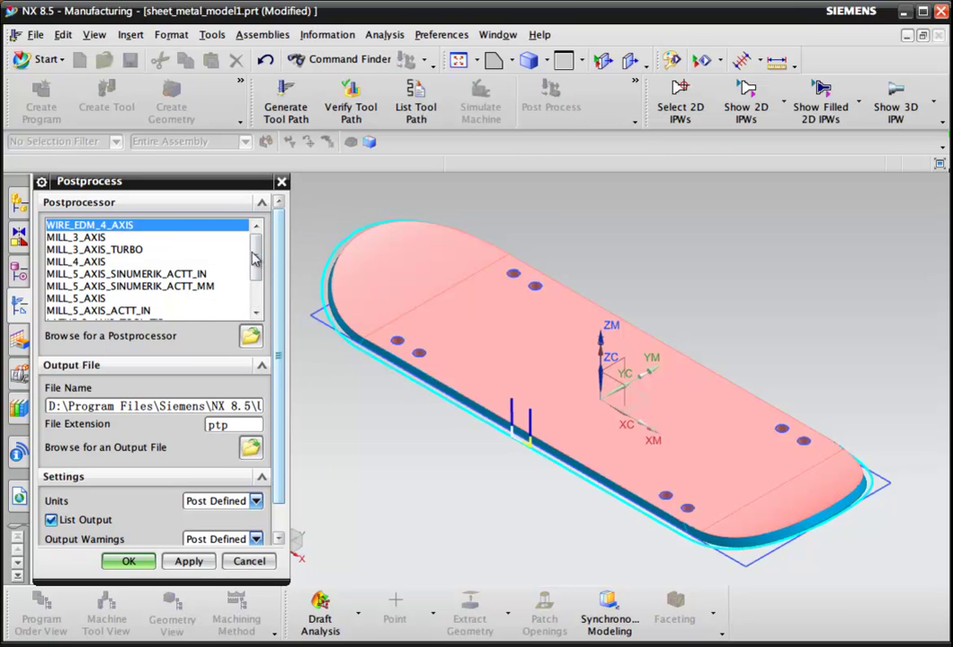
mouse_move(258, 258)
left_mouse_down()
mouse_move(257, 270)
mouse_move(257, 247)
left_mouse_up()
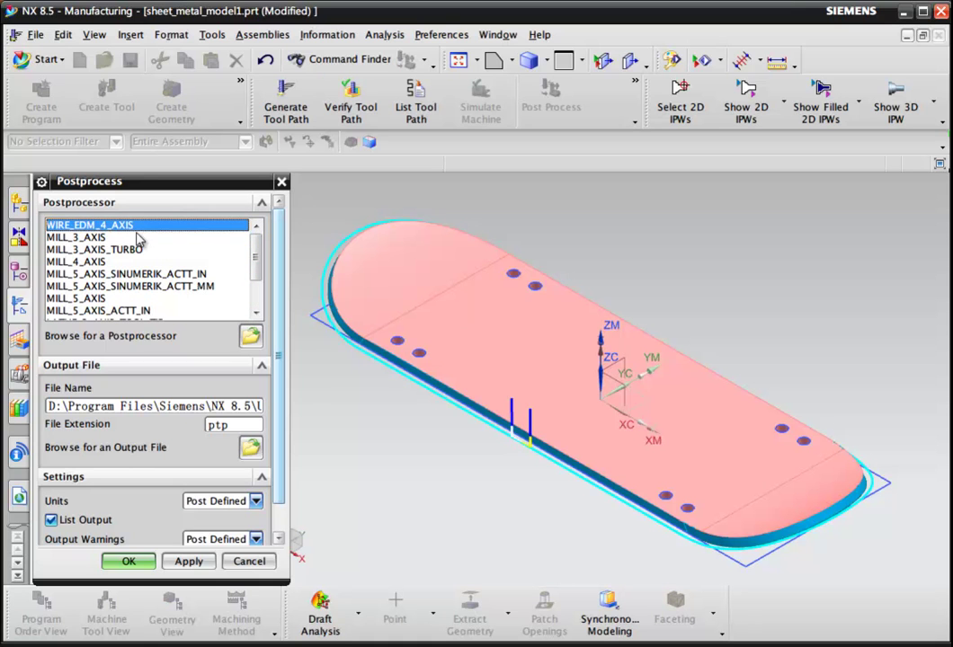
left_click(87, 262)
left_click(135, 227)
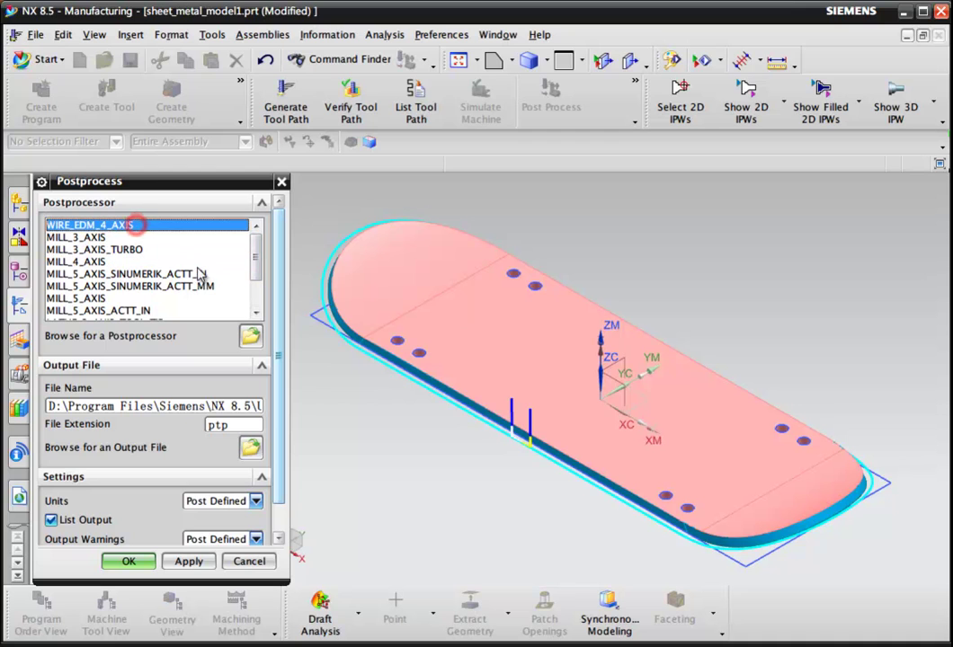
left_click(257, 258)
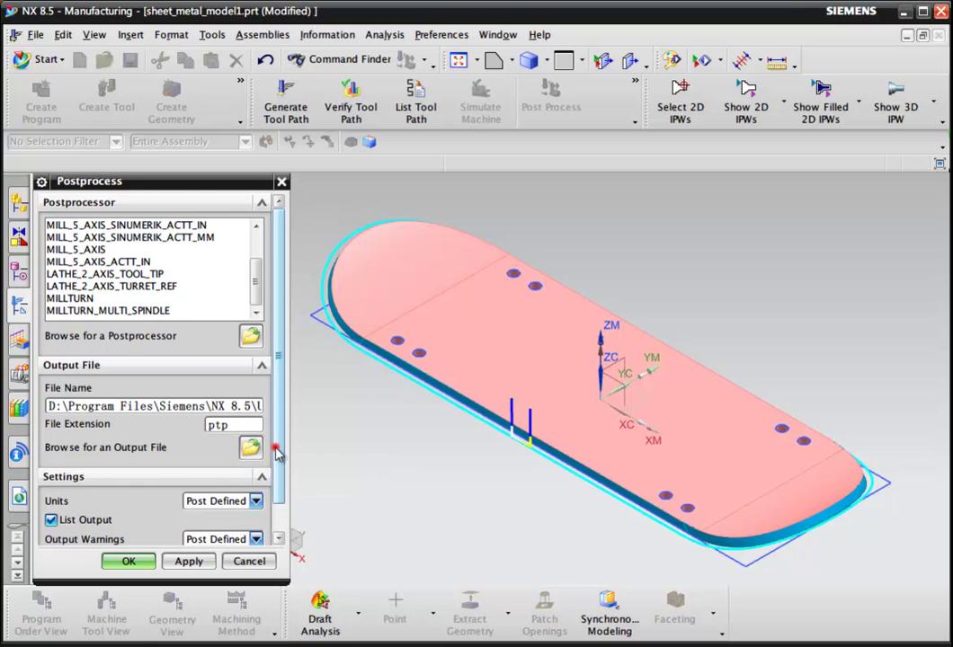
Review the .ptp output file settings and write the NC output
scroll(276, 443, "down", 2)
scroll(277, 509, "up", 2)
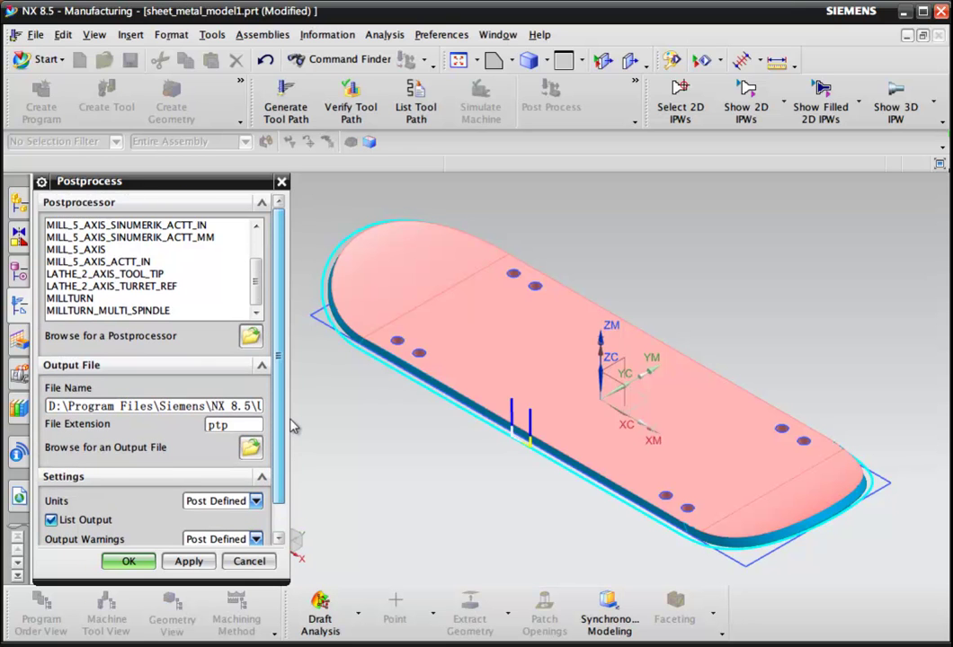
scroll(290, 427, "down", 2)
left_click(128, 562)
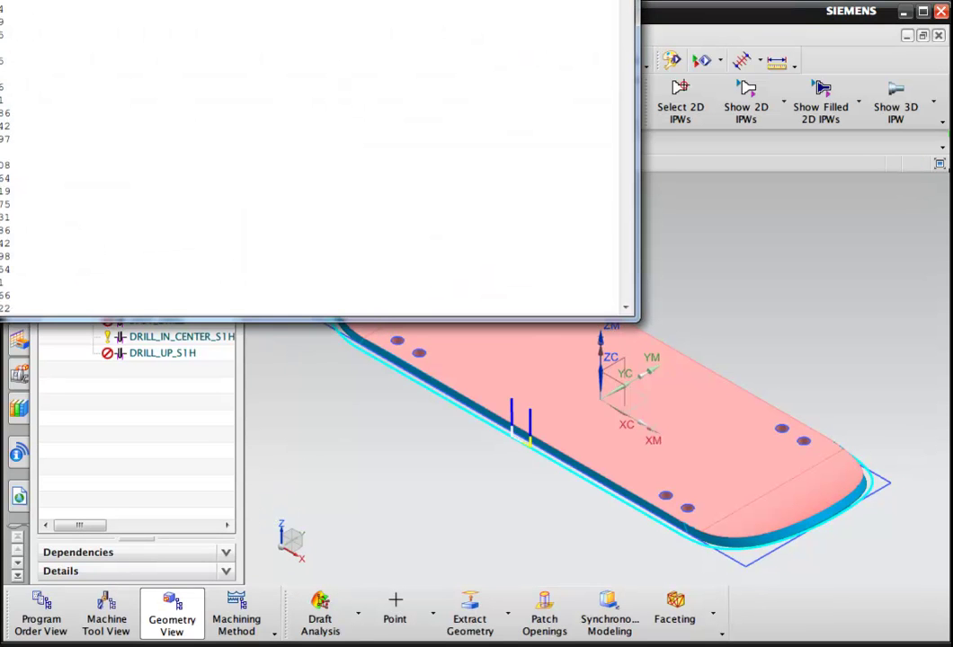
Close the 483-line NC listing and rotate the deck toward a top-down view
left_click(327, 421)
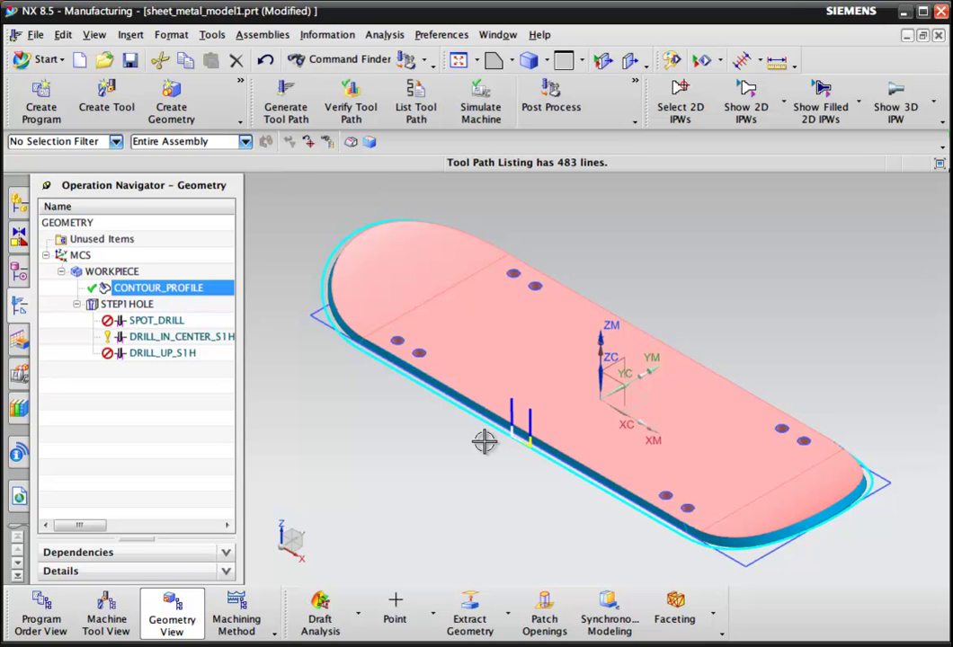
mouse_move(505, 437)
middle_mouse_down()
mouse_move(549, 438)
mouse_move(517, 473)
mouse_move(505, 470)
mouse_move(532, 439)
mouse_move(517, 436)
middle_mouse_up()
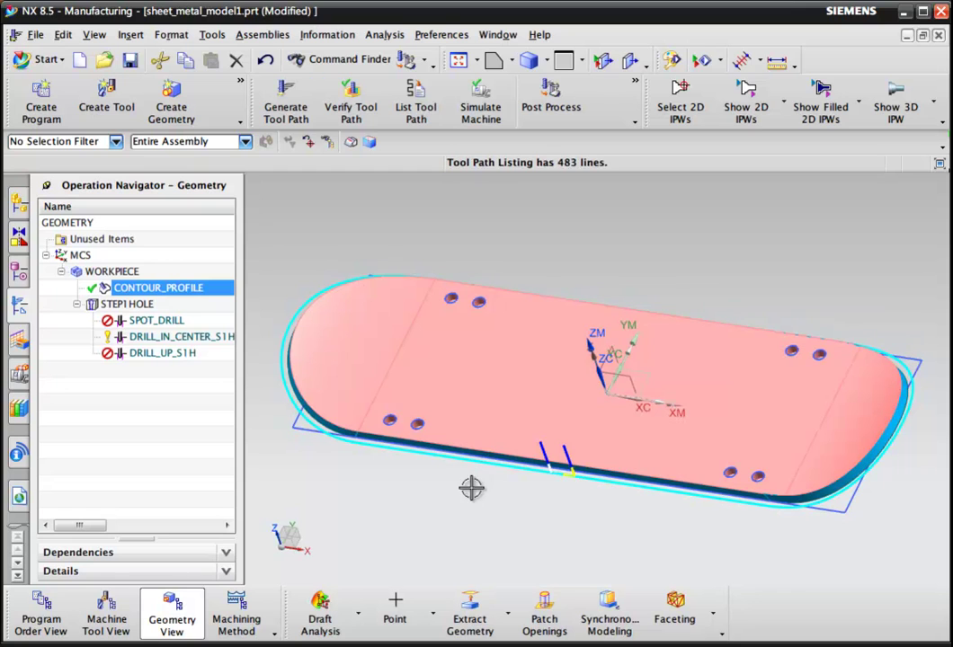